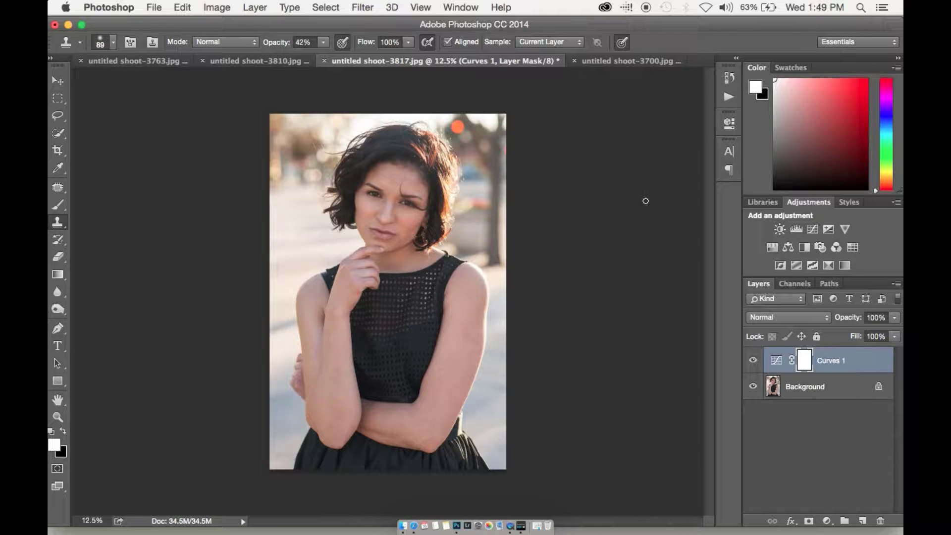
Add a Hue/Saturation adjustment layer above the Curves layer and lower the saturation of the Reds to -1.
left_click(754, 360)
left_click(754, 360)
left_click(772, 247)
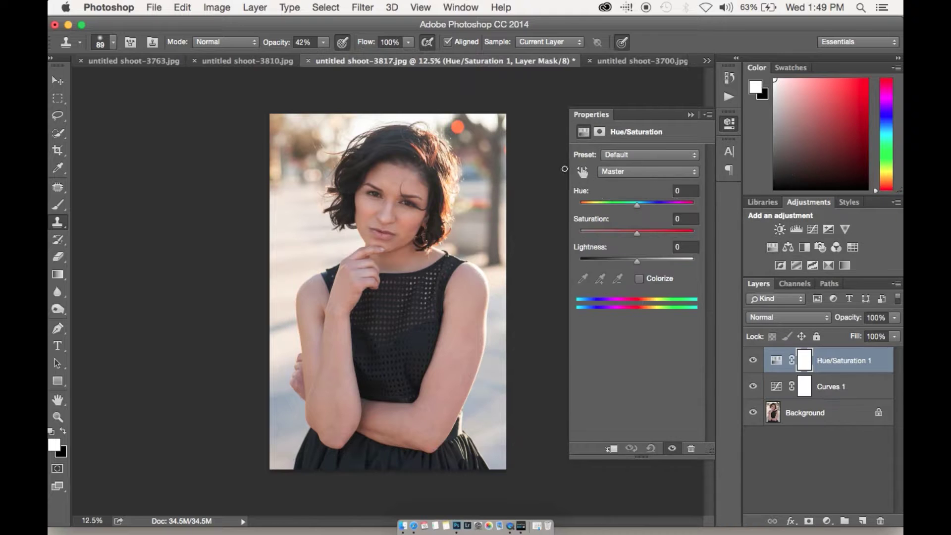
left_click(608, 171)
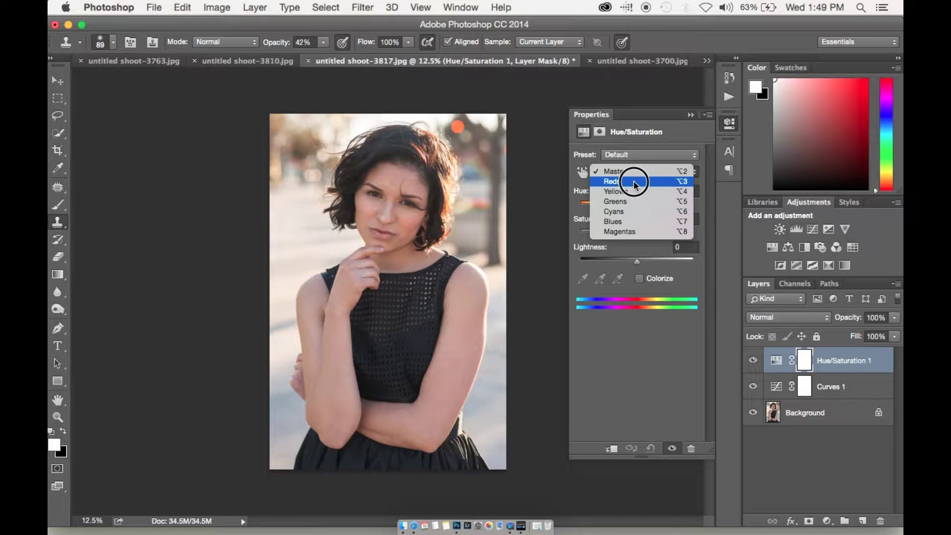
left_click(634, 182)
mouse_move(639, 236)
left_mouse_down()
mouse_move(652, 235)
mouse_move(637, 239)
left_mouse_up()
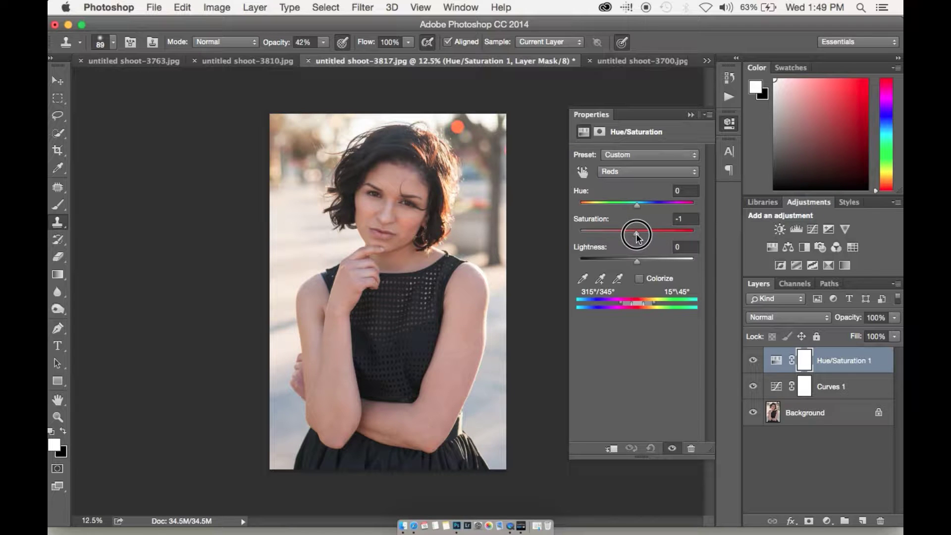
left_click_drag(639, 208, 639, 211)
Adjust the Yellows to a saturation of +6 with the hue at 0.
left_click(649, 172)
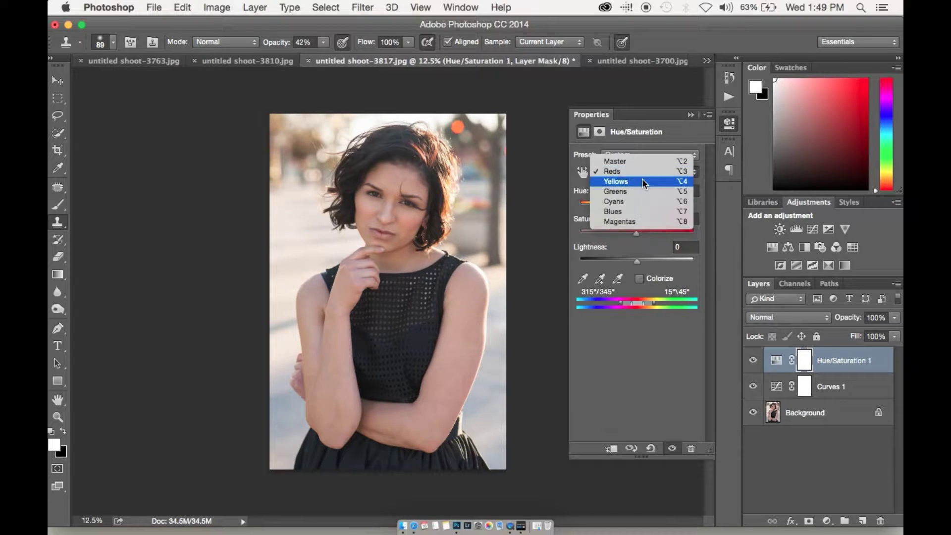
left_click(644, 183)
left_click_drag(639, 235, 629, 203)
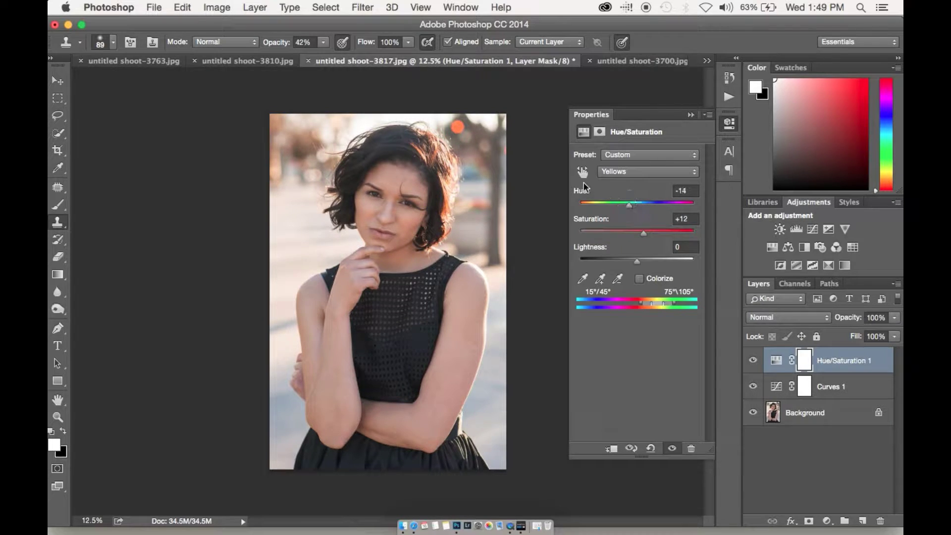
double_click(580, 193)
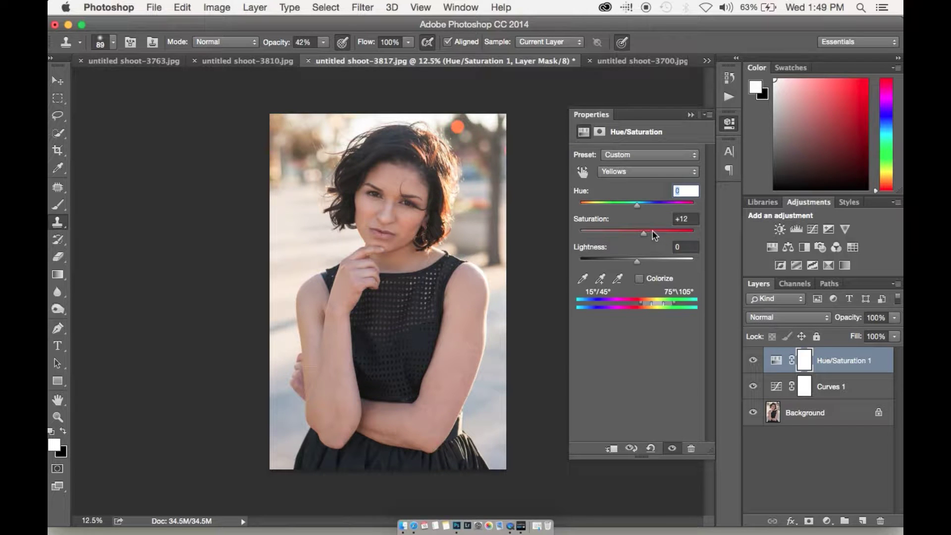
left_click_drag(643, 234, 640, 233)
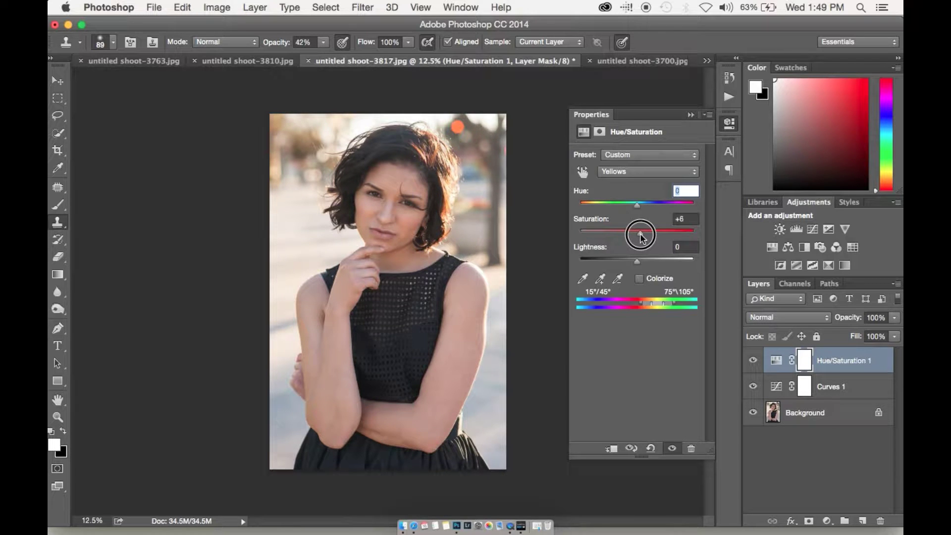
Lower the saturation of the Cyans to -8.
left_click(623, 170)
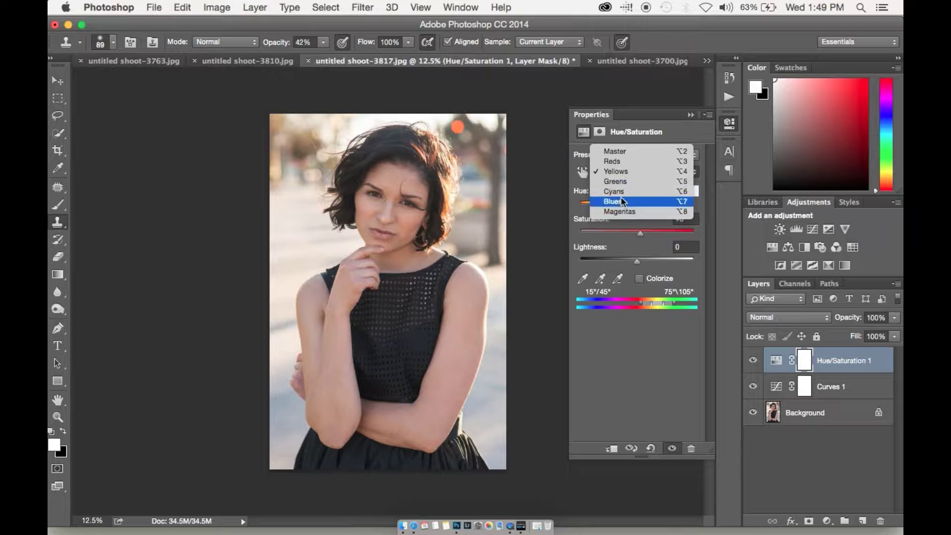
left_click(623, 192)
mouse_move(640, 235)
left_mouse_down()
mouse_move(687, 246)
mouse_move(623, 233)
mouse_move(646, 233)
mouse_move(632, 235)
left_mouse_up()
Adjust the hue of the Magentas in the Hue/Saturation layer.
left_click(660, 172)
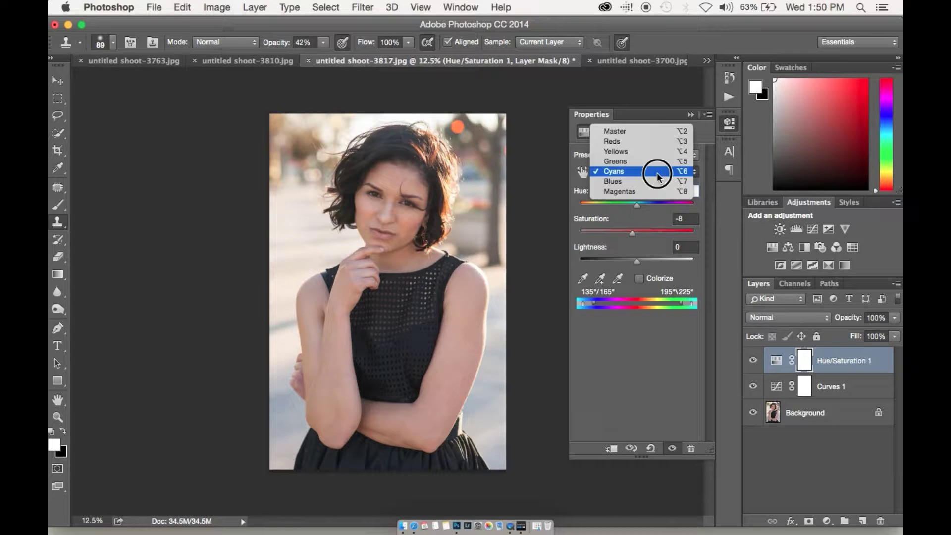
left_click(658, 192)
left_click(649, 180)
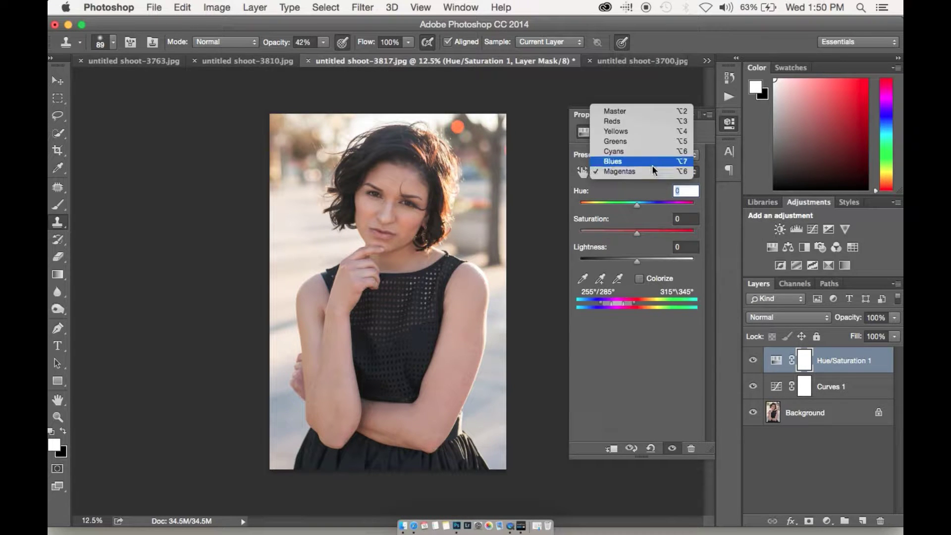
left_click(648, 189)
mouse_move(638, 203)
left_mouse_down()
mouse_move(665, 204)
mouse_move(627, 204)
mouse_move(655, 232)
mouse_move(629, 233)
mouse_move(658, 233)
mouse_move(634, 234)
mouse_move(638, 206)
mouse_move(667, 209)
mouse_move(614, 205)
mouse_move(684, 210)
mouse_move(630, 203)
mouse_move(644, 205)
left_mouse_up()
left_click(647, 171)
left_click(644, 181)
left_click(585, 192)
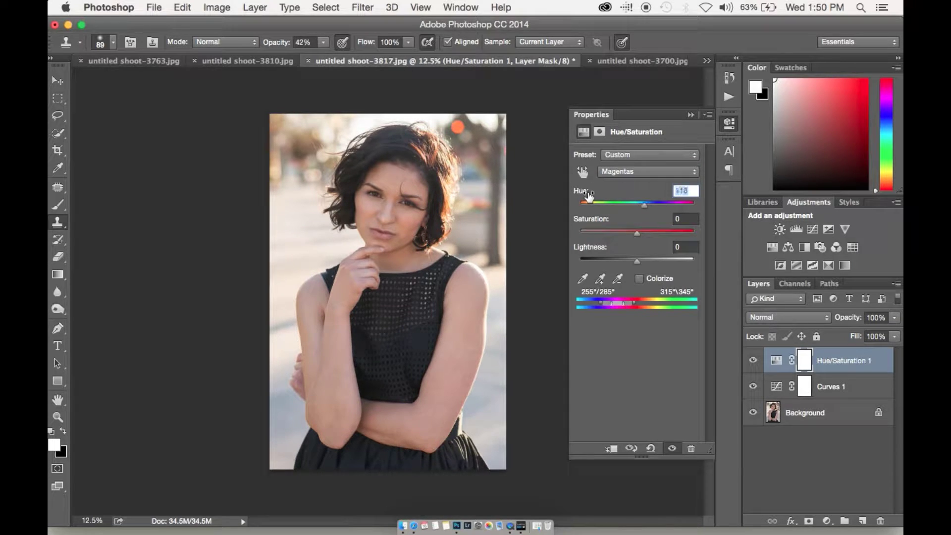
left_click_drag(588, 196, 601, 192)
Add a Color Balance adjustment layer on top and set the midtones Cyan–Red balance to -5.
left_click(819, 438)
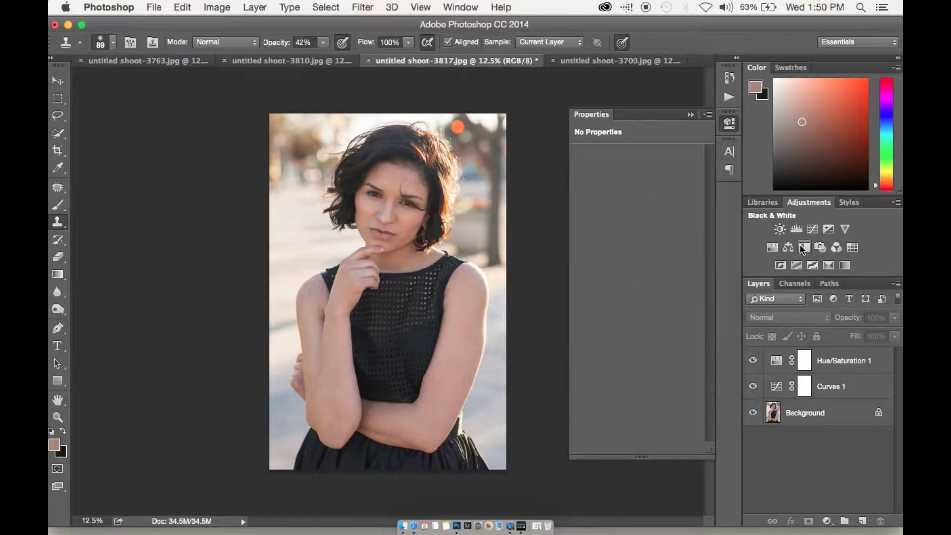
left_click(788, 248)
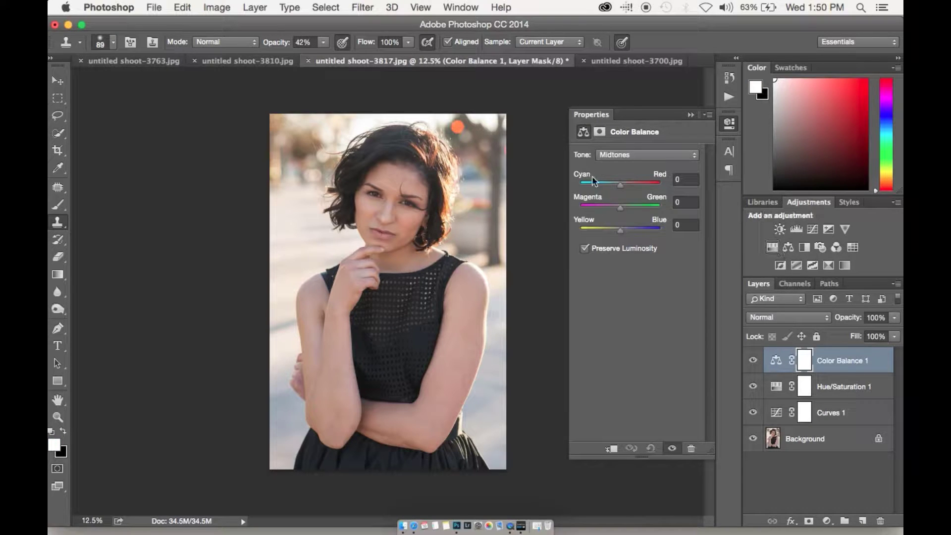
left_click_drag(623, 182, 616, 185)
left_click(618, 187)
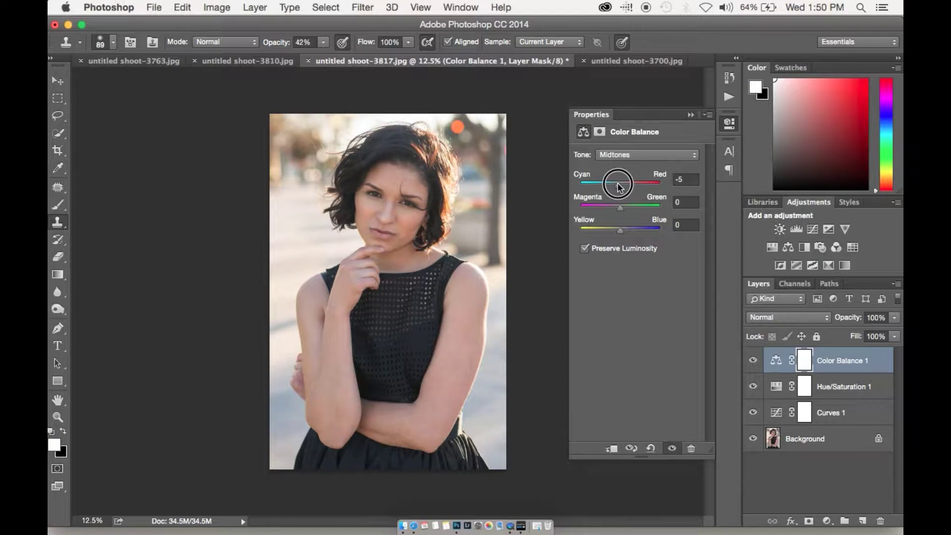
Try a midtones Magenta–Green balance of -10 and Yellow–Blue balance of +5, resetting each to 0.
left_click_drag(620, 207, 617, 211)
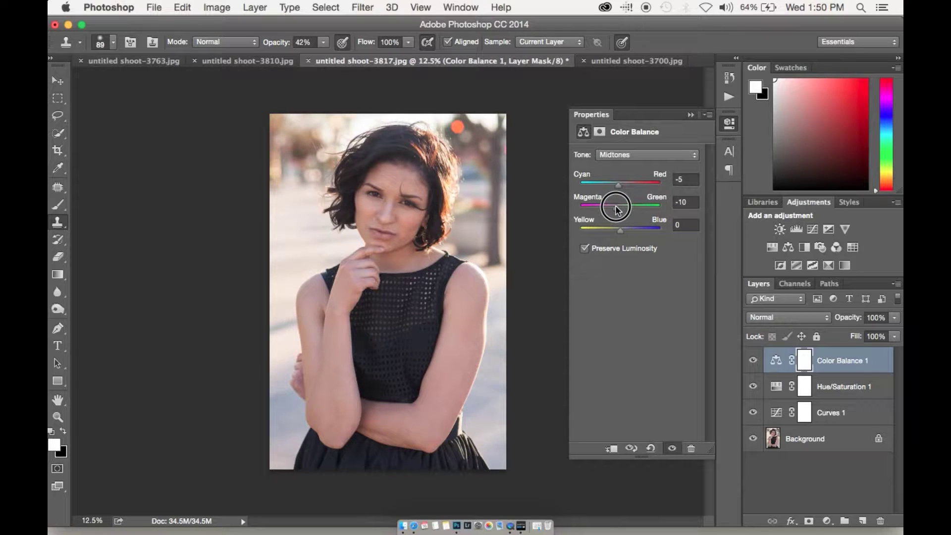
left_click(682, 202)
type("0")
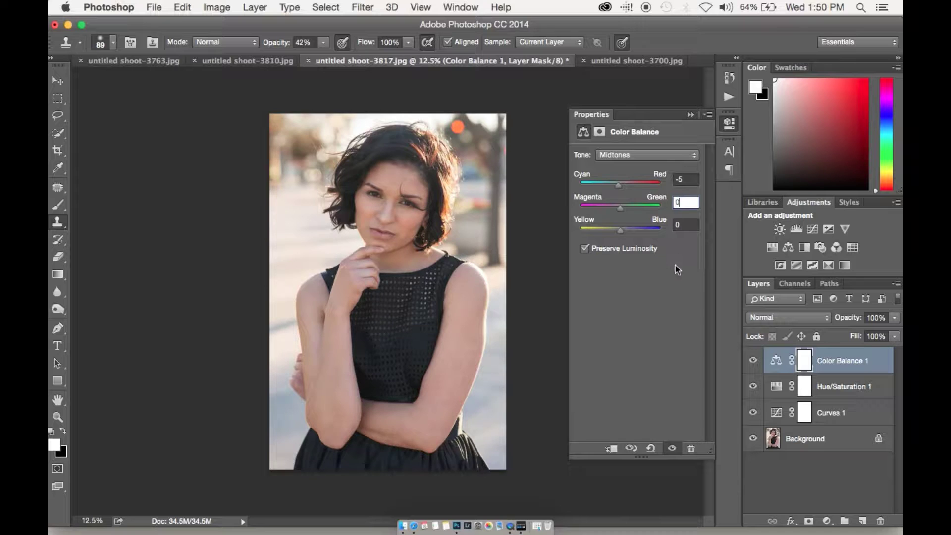
key("Return")
left_click_drag(622, 234, 624, 235)
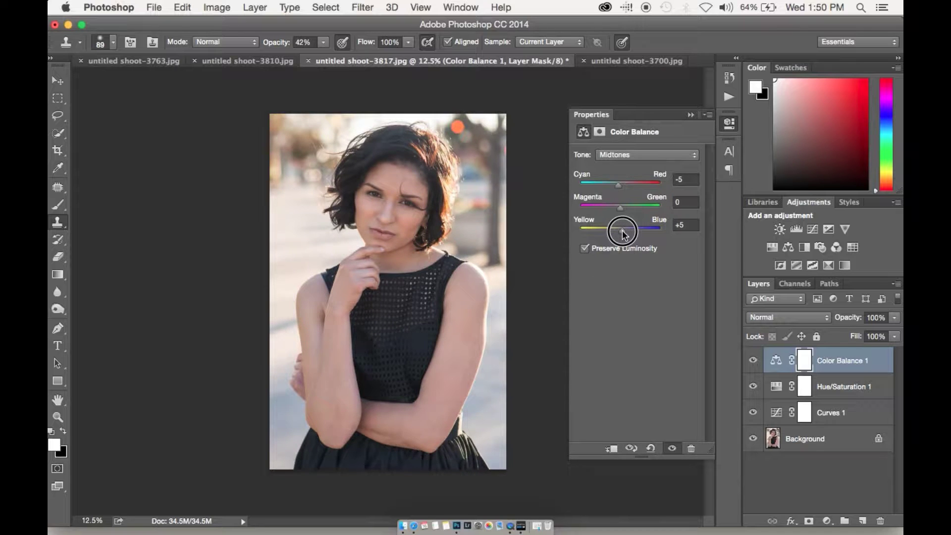
left_click(682, 225)
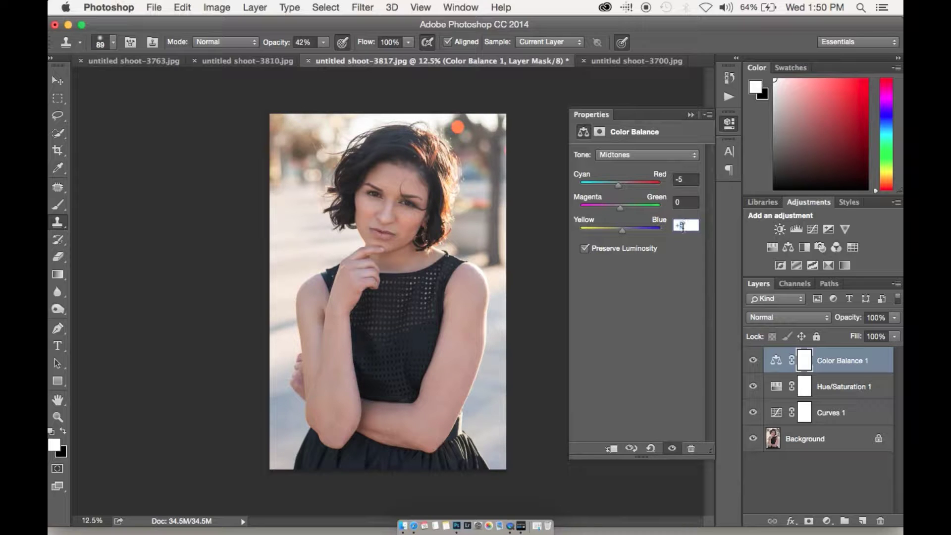
type("0")
key("Return")
Shift the Color Balance shadows toward blue with a Yellow–Blue value of +5.
left_click(653, 153)
left_click(654, 145)
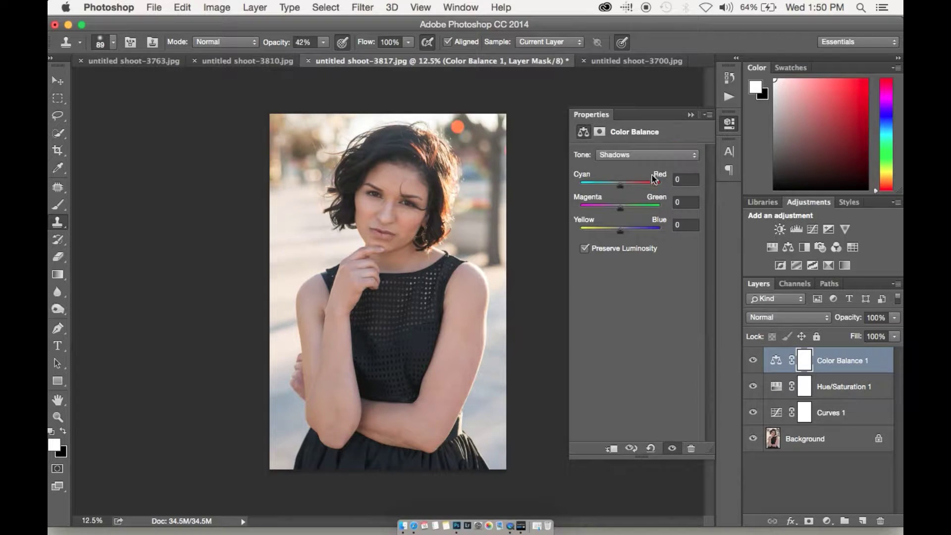
left_click_drag(625, 185, 623, 235)
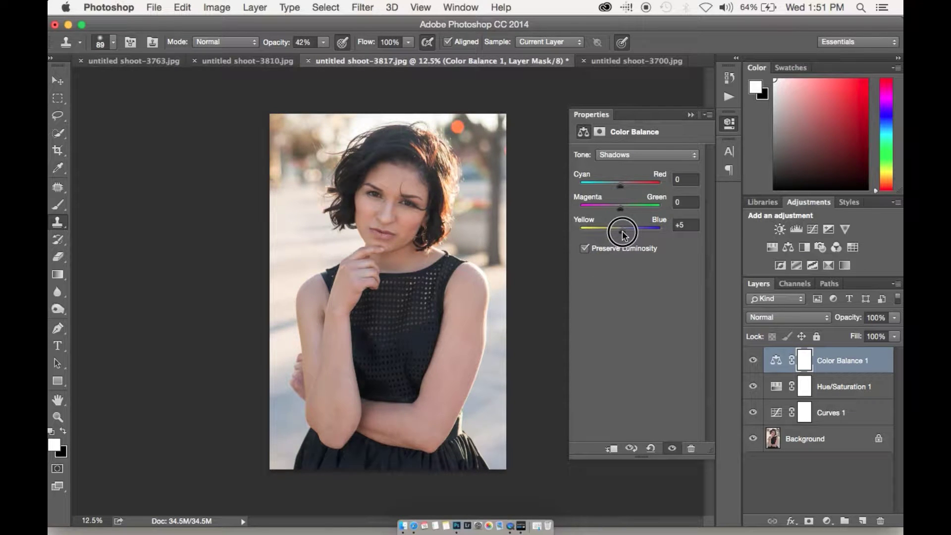
Set the Color Balance highlights to Cyan–Red +3, Magenta–Green +3 and Yellow–Blue -11, and compare with the layer hidden.
left_click_drag(622, 183, 615, 234)
left_click(634, 152)
left_click(630, 176)
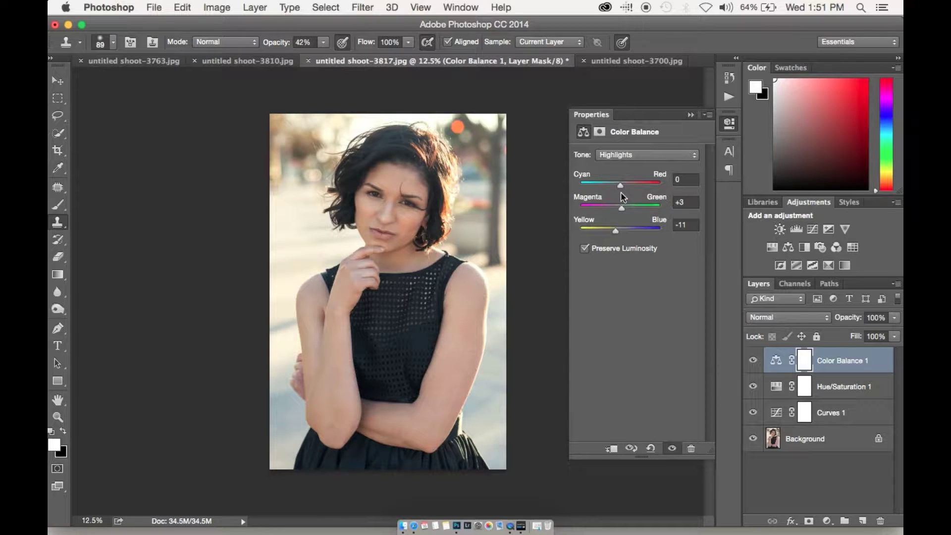
left_click_drag(619, 185, 621, 187)
left_click(690, 114)
left_click(754, 361)
left_click(753, 361)
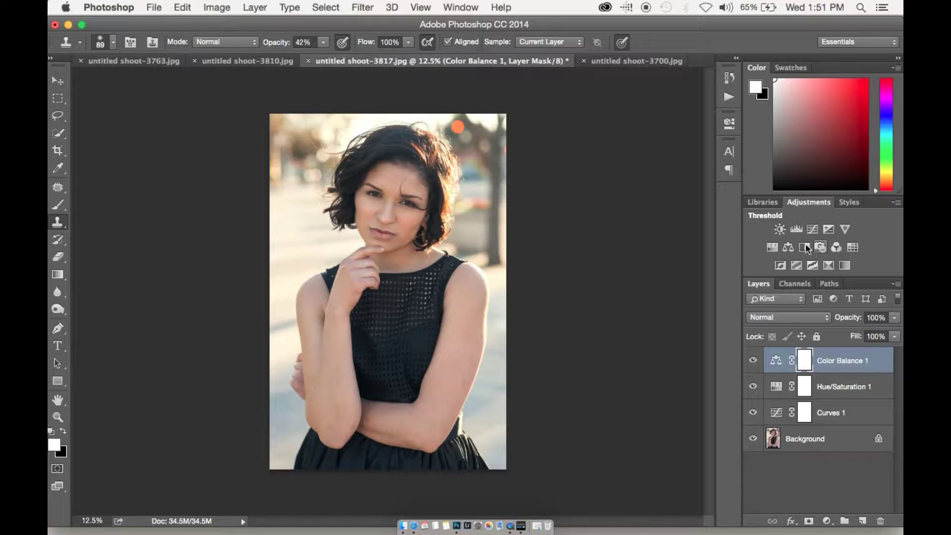
Add a Black & White adjustment layer with Tint enabled, Reds at 12 and Yellows at 91.
left_click(729, 124)
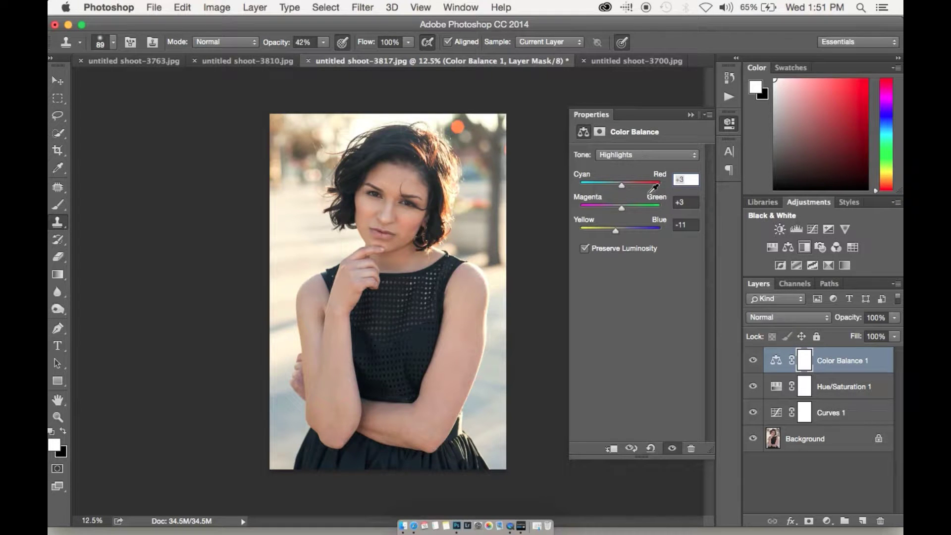
left_click(805, 247)
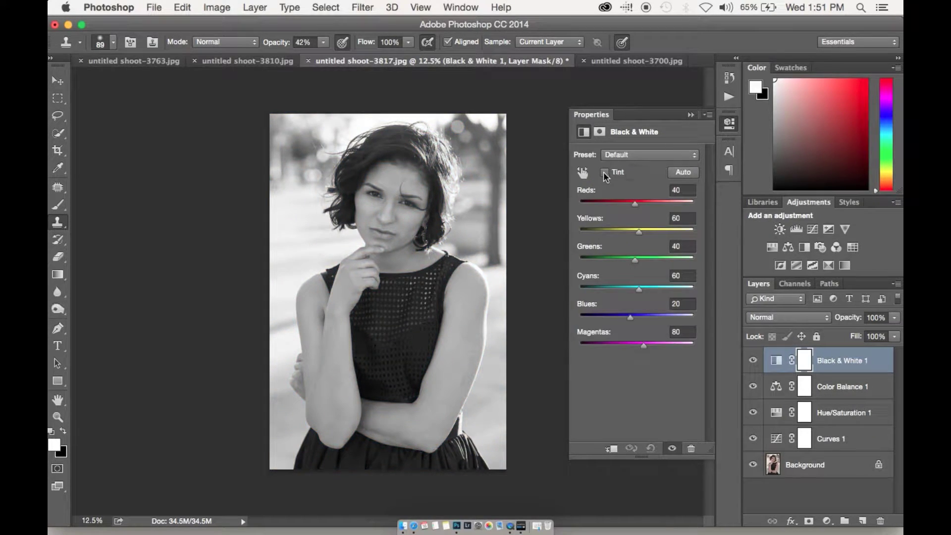
left_click(609, 173)
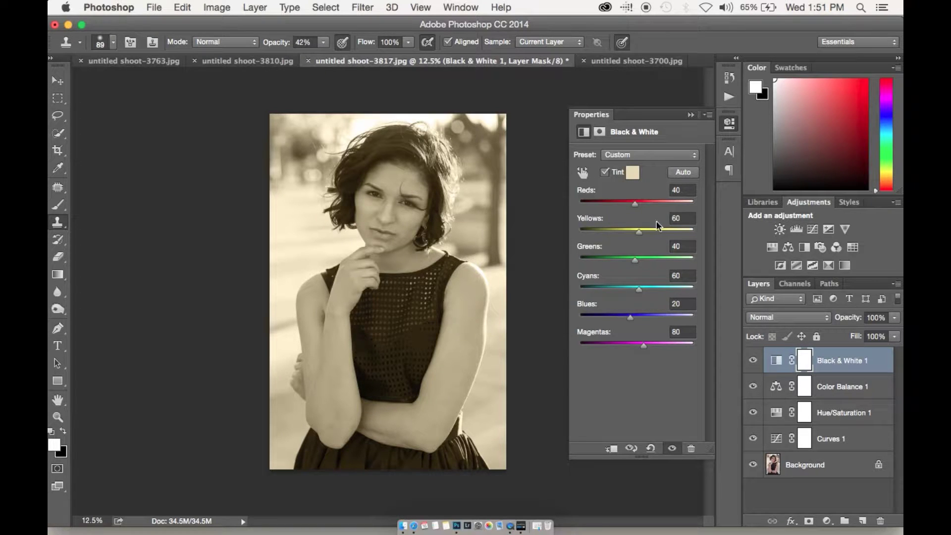
left_click_drag(635, 203, 628, 206)
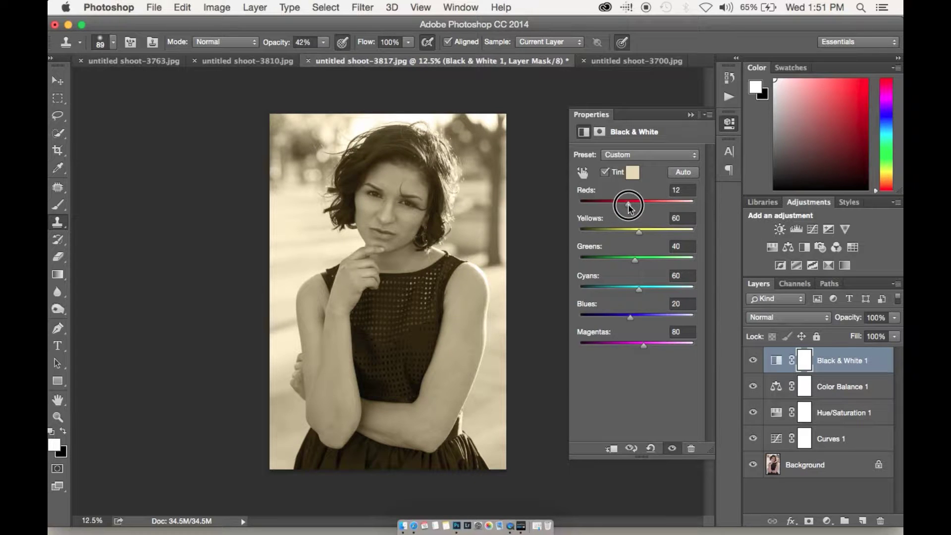
left_click_drag(641, 230, 646, 232)
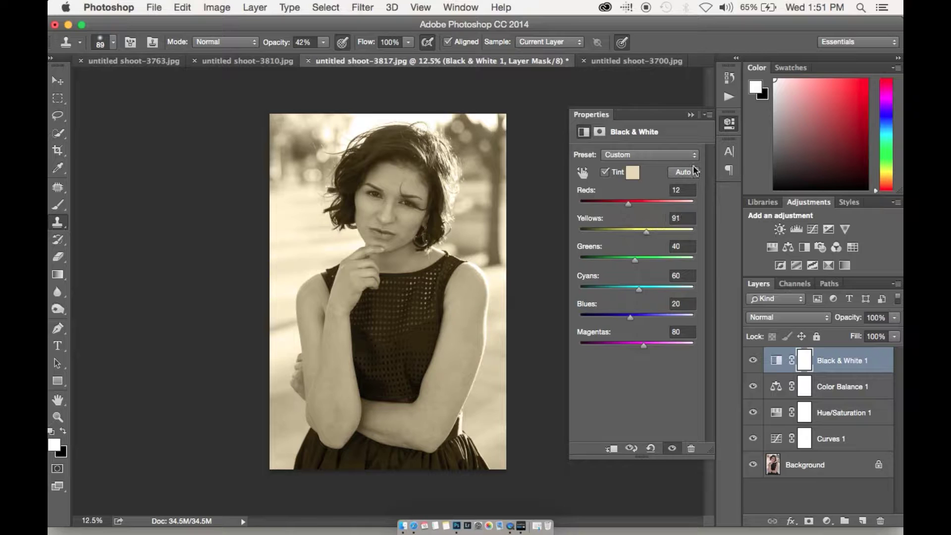
Blend the Black & White layer in Luminosity mode and compare the photo with the layer hidden and shown.
left_click(690, 116)
left_click(776, 316)
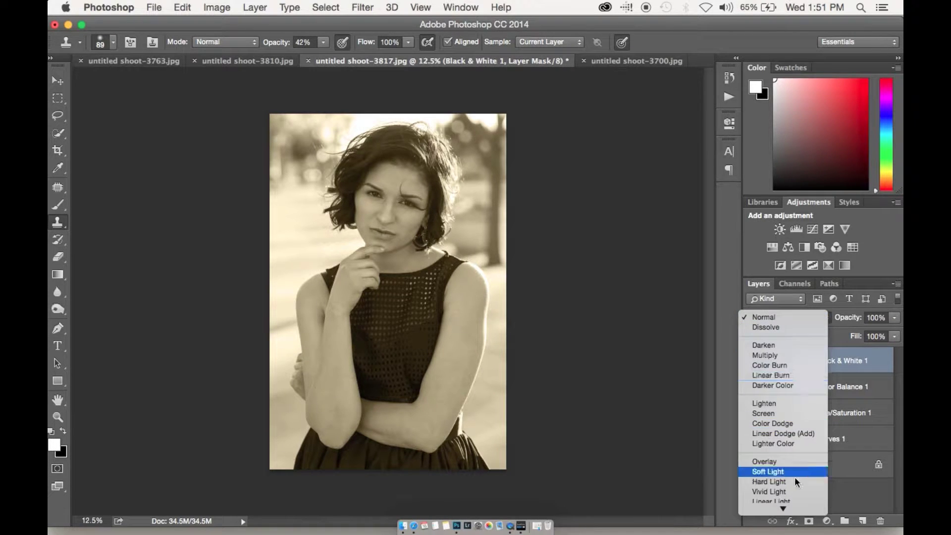
left_click(791, 507)
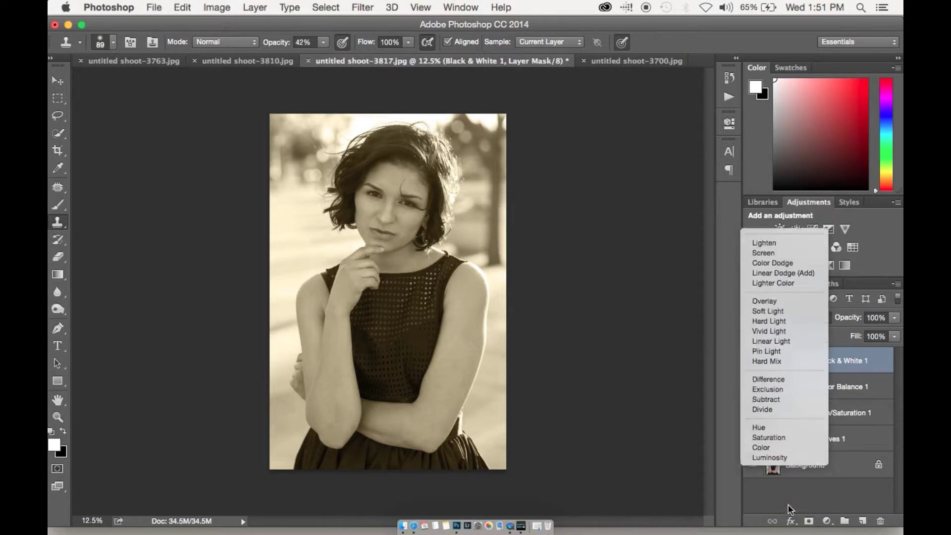
left_click(753, 361)
left_click(753, 361)
left_click(753, 361)
left_click(753, 361)
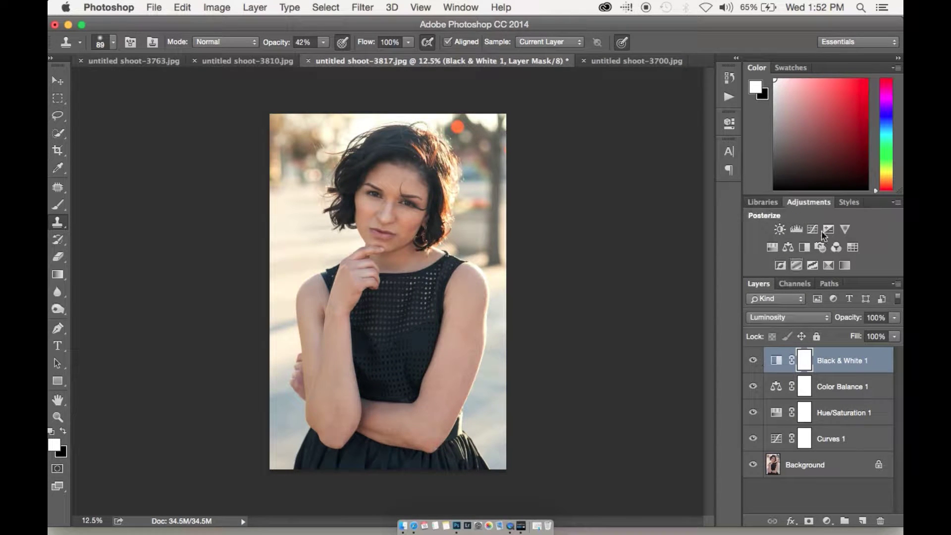
Lower the Black & White layer's opacity to 30% and compare the photo with and without it.
left_click(852, 320)
left_click_drag(852, 320, 811, 319)
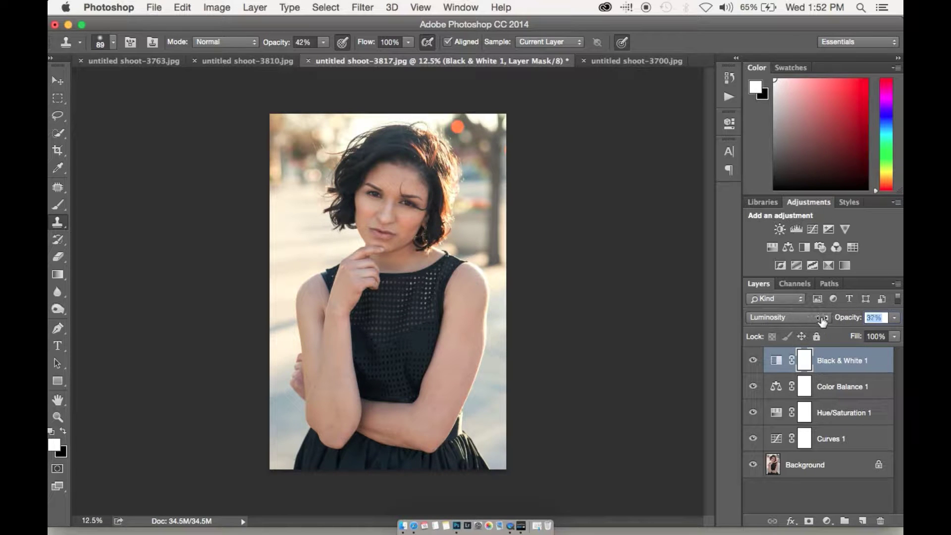
left_click(753, 361)
left_click(753, 362)
left_click(753, 360)
left_click(754, 360)
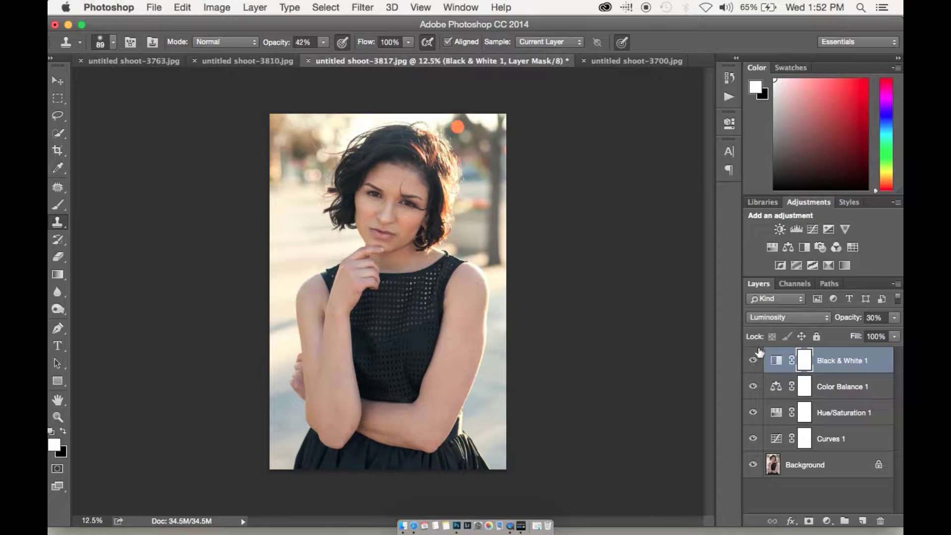
Change the Black & White layer's blend mode to Soft Light and fine-tune its opacity, comparing with the layer hidden.
left_click(771, 318)
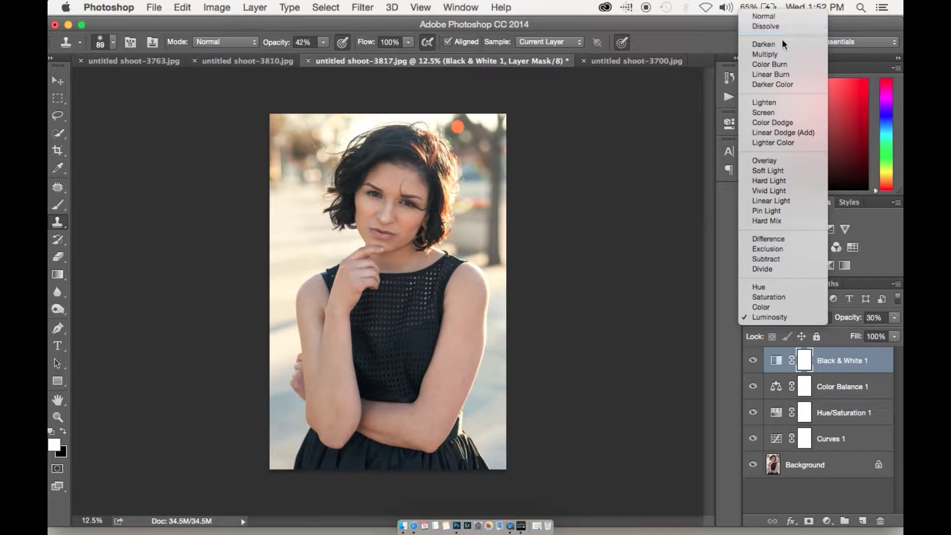
left_click(782, 171)
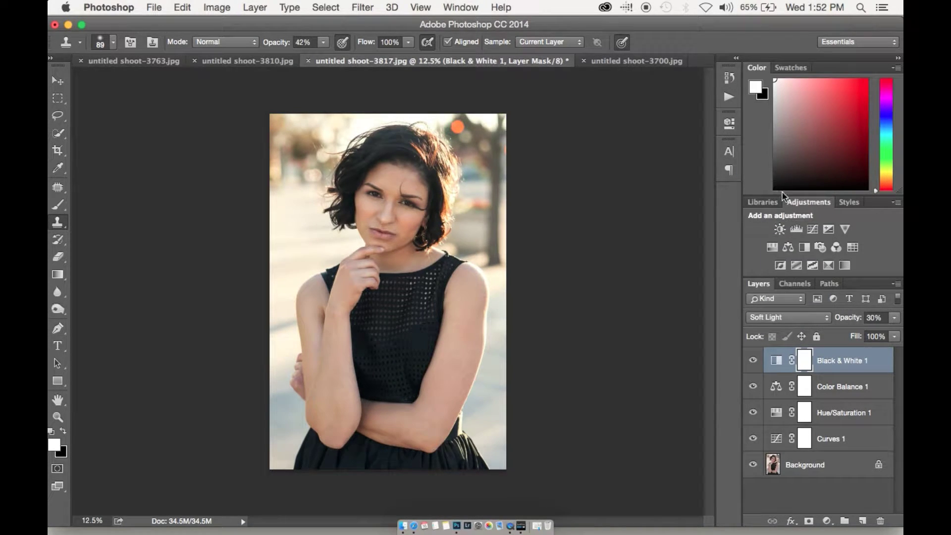
left_click_drag(859, 317, 800, 322)
left_click(753, 360)
left_click(753, 360)
left_click_drag(845, 321, 855, 324)
left_click(753, 361)
left_click(753, 361)
Compare the photo with the Color Balance layer hidden and shown, and make that layer active.
left_click(754, 388)
left_click(754, 387)
left_click(842, 397)
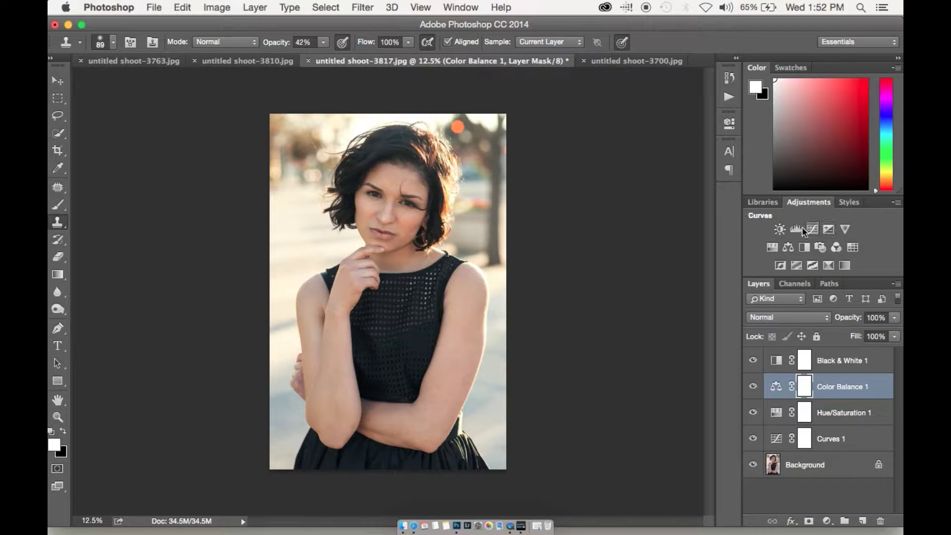
Add a Selective Color adjustment layer and set its reds to cyan 0, magenta +1 and yellow -12, slightly adjusting their black.
left_click(829, 266)
left_click(635, 181)
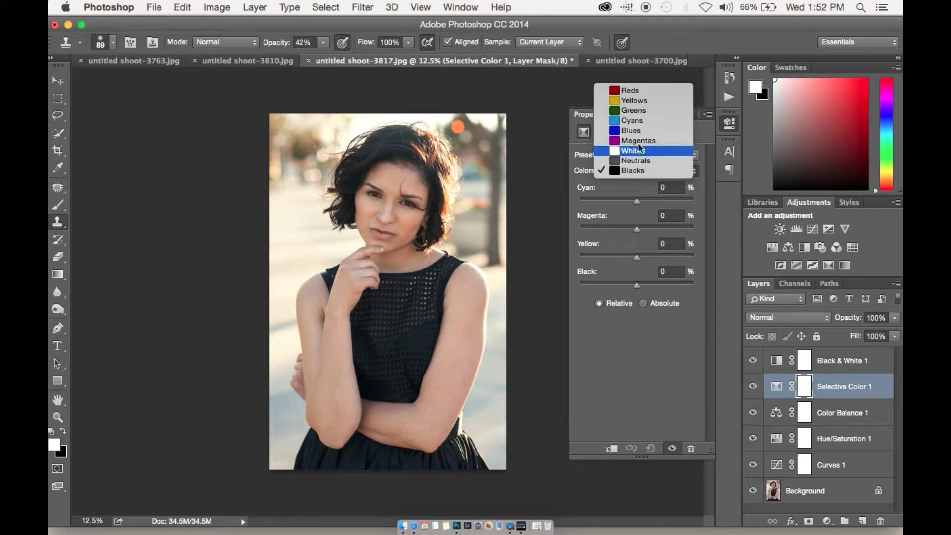
left_click(644, 93)
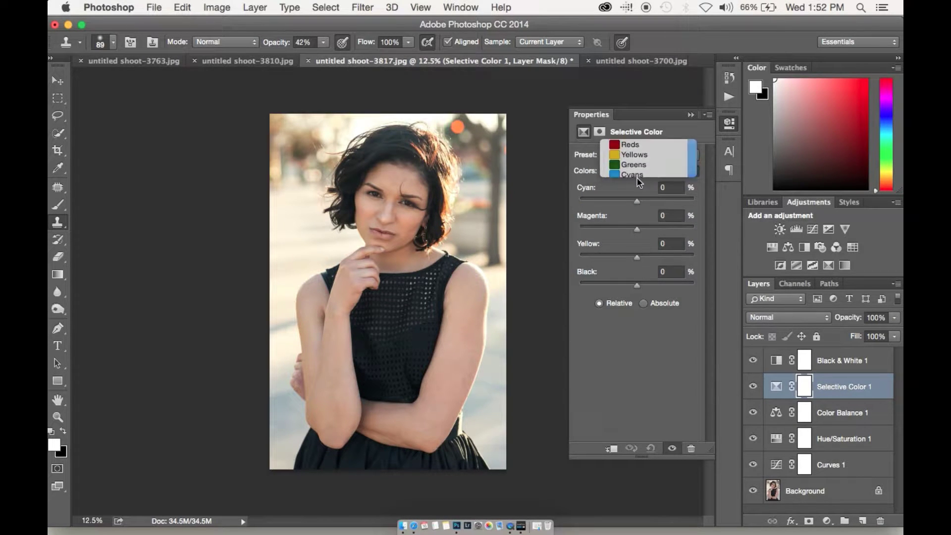
mouse_move(637, 199)
left_mouse_down()
mouse_move(594, 194)
mouse_move(640, 233)
mouse_move(627, 224)
mouse_move(637, 206)
left_mouse_up()
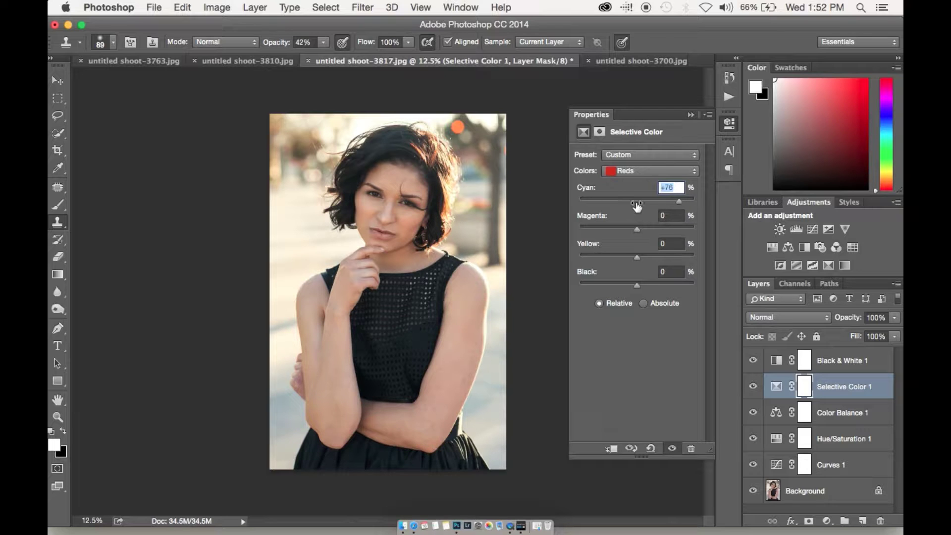
type("0")
key("Return")
key("Tab")
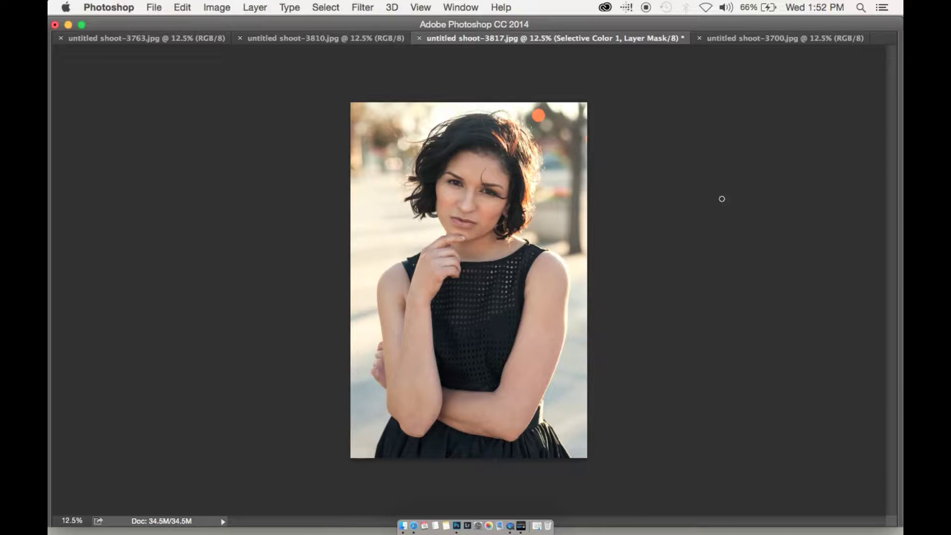
key("Tab")
left_click_drag(638, 228, 631, 261)
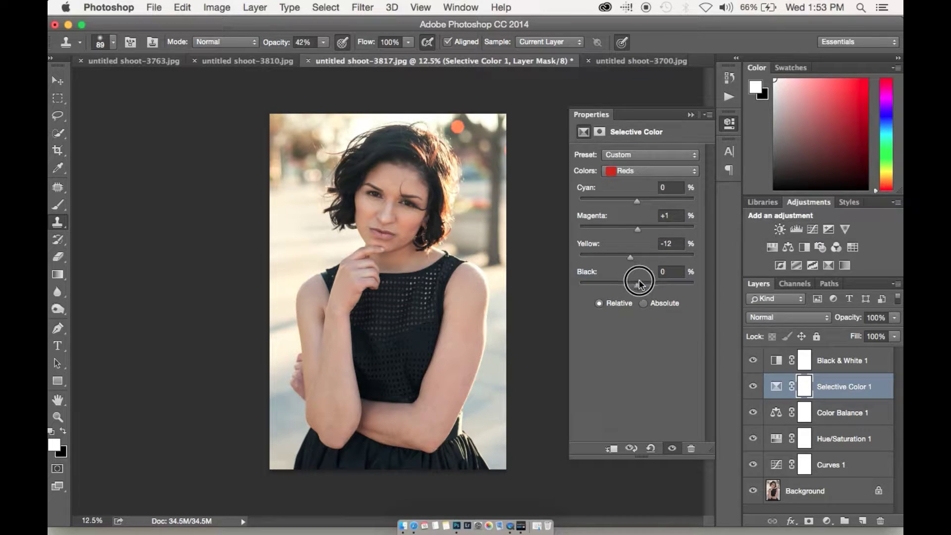
left_click_drag(643, 290, 635, 289)
Fine-tune the yellows in the Selective Color layer, lowering their black to -7%.
left_click(649, 171)
left_click(644, 180)
left_click_drag(638, 199, 635, 290)
Try magenta at +63% in the Selective Color layer's magentas and reset it to 0.
left_click(658, 170)
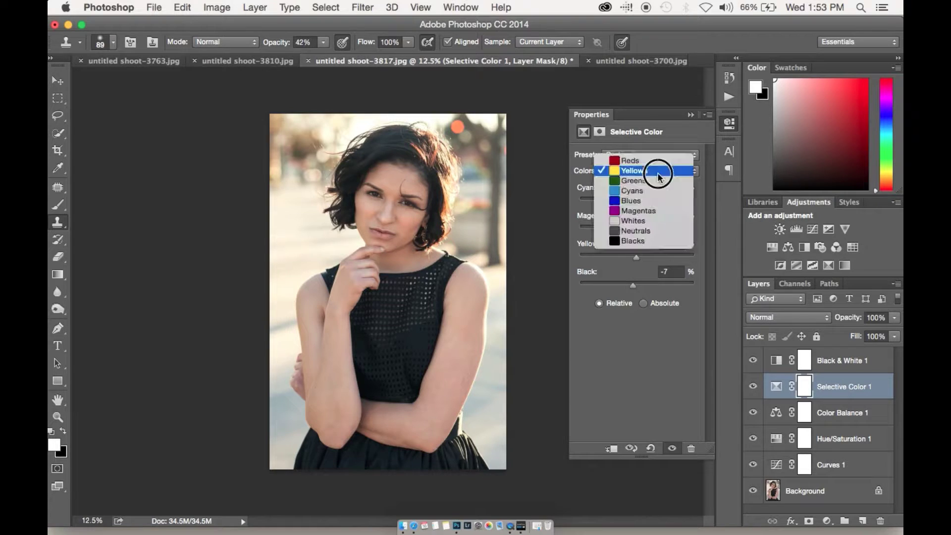
left_click(651, 212)
left_click_drag(637, 227, 638, 249)
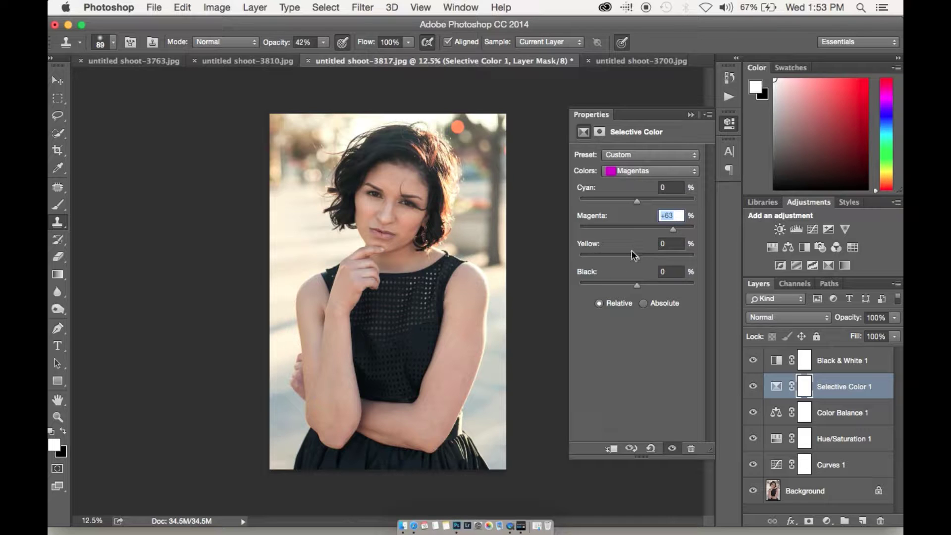
type("0")
key("Return")
Set the Selective Color whites to cyan +14, magenta -15, yellow -15 and black -8.
left_click(639, 173)
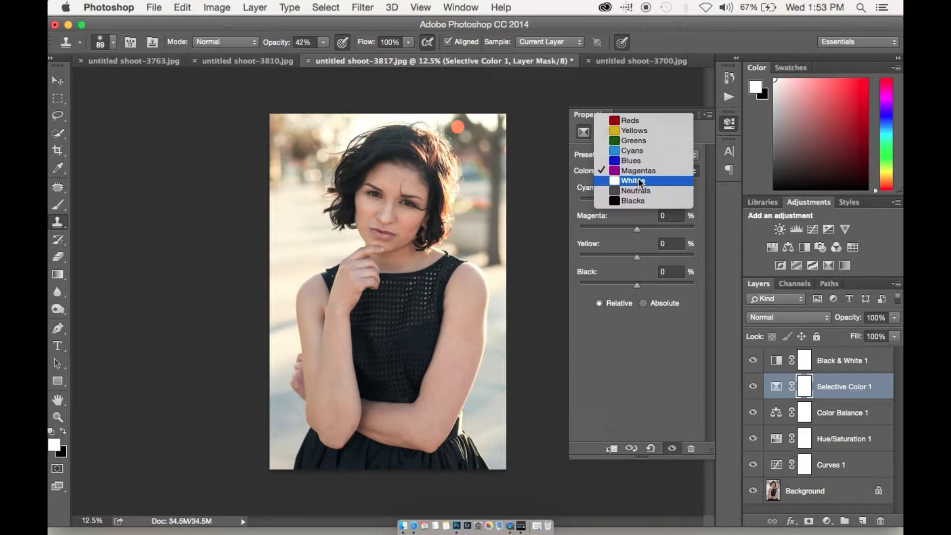
left_click(638, 186)
left_click_drag(637, 203, 629, 259)
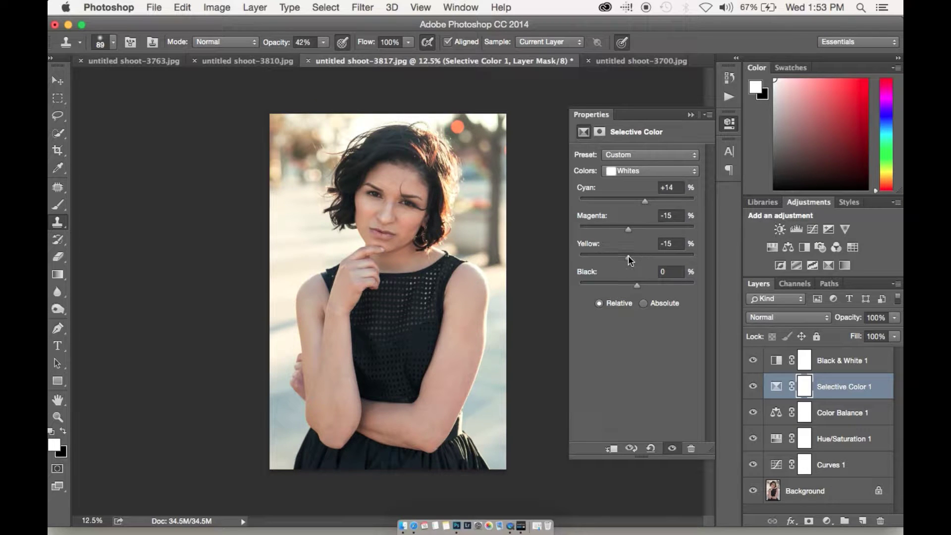
mouse_move(637, 286)
left_mouse_down()
mouse_move(667, 284)
mouse_move(632, 286)
left_mouse_up()
Set the Selective Color blacks to cyan +8, magenta +7, yellow -8 and black -8.
left_click(644, 171)
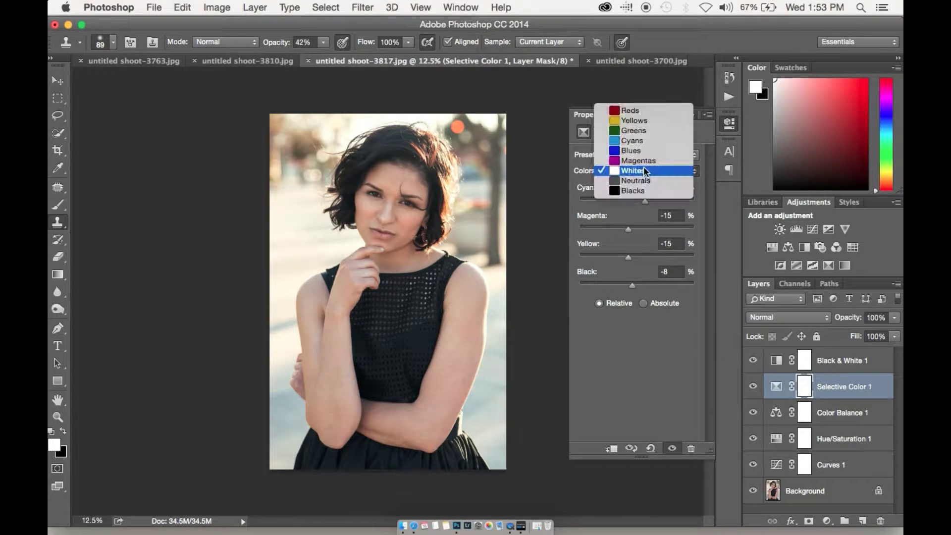
left_click(640, 191)
left_click_drag(644, 197, 633, 263)
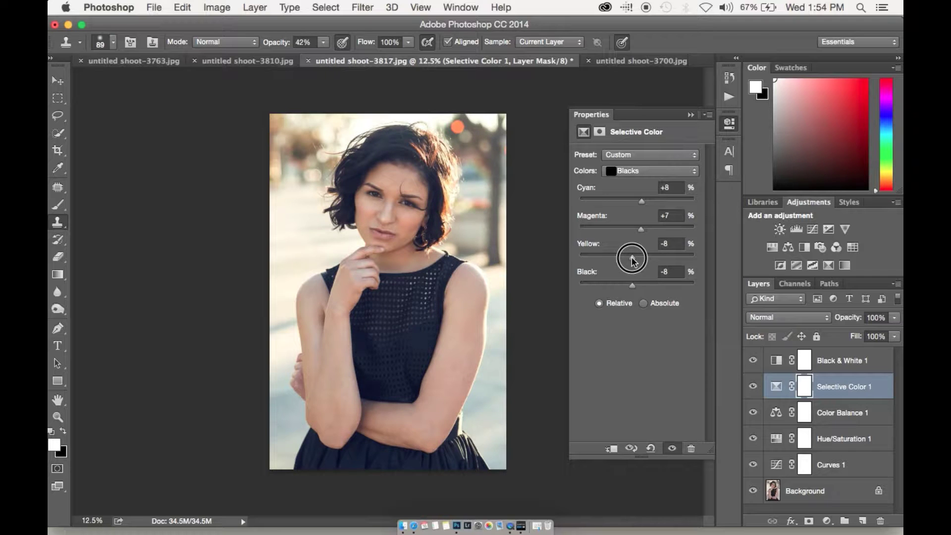
Move the Selective Color layer above the Black & White layer, comparing the photo with the Selective Color effect hidden and shown.
left_click(690, 115)
left_click(754, 387)
left_click(753, 387)
left_click_drag(832, 377, 837, 350)
left_click(762, 359)
left_click(761, 358)
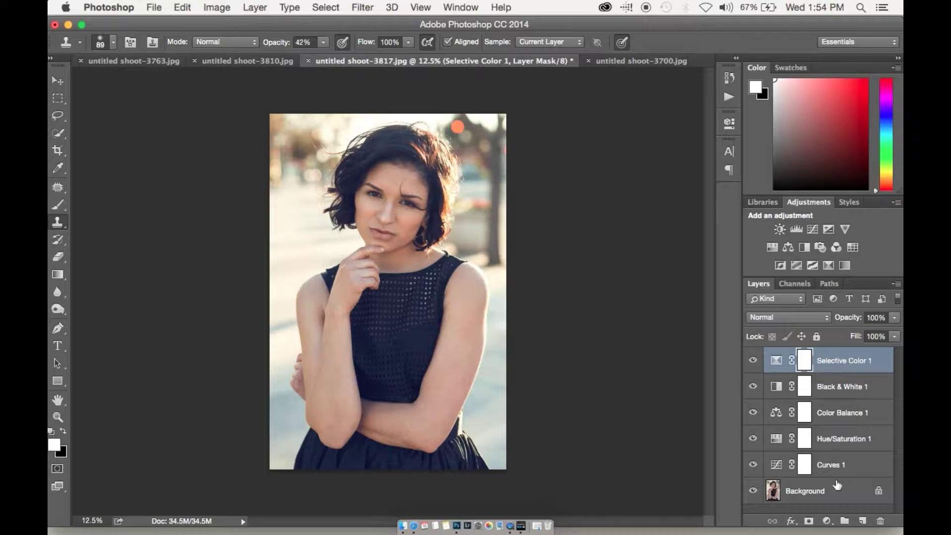
Add a new layer on top, sample the tan tone of the blurred upper-left background, and set the Gradient tool to radial.
left_click(863, 510)
left_click(863, 521)
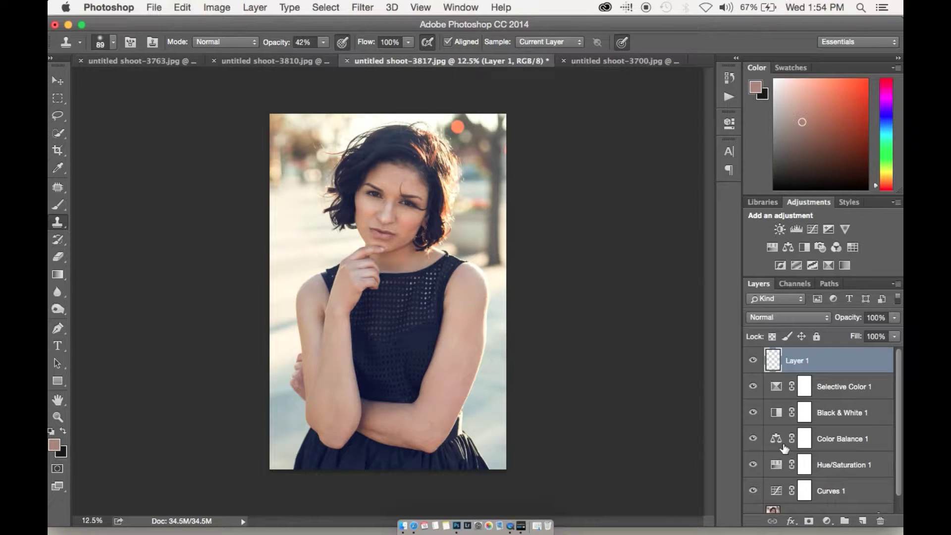
key("b")
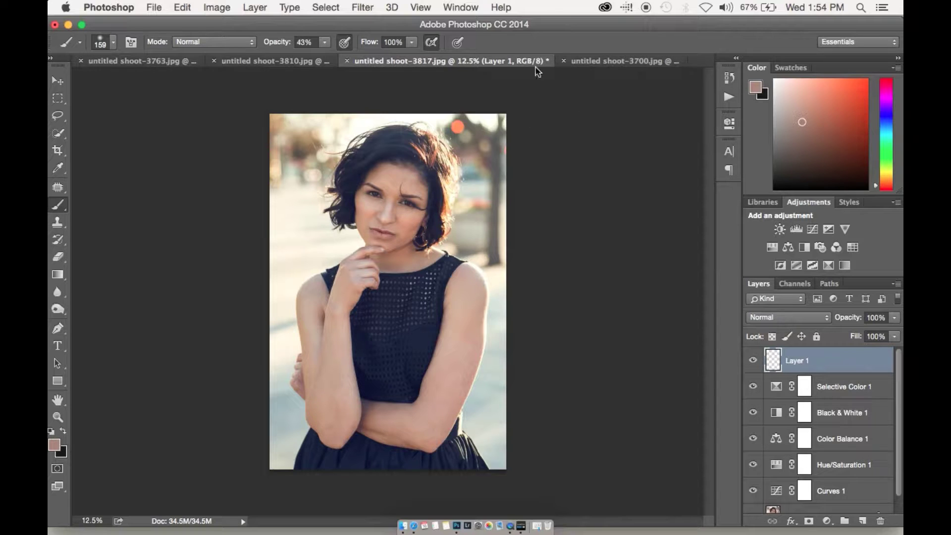
left_click(456, 127, "alt")
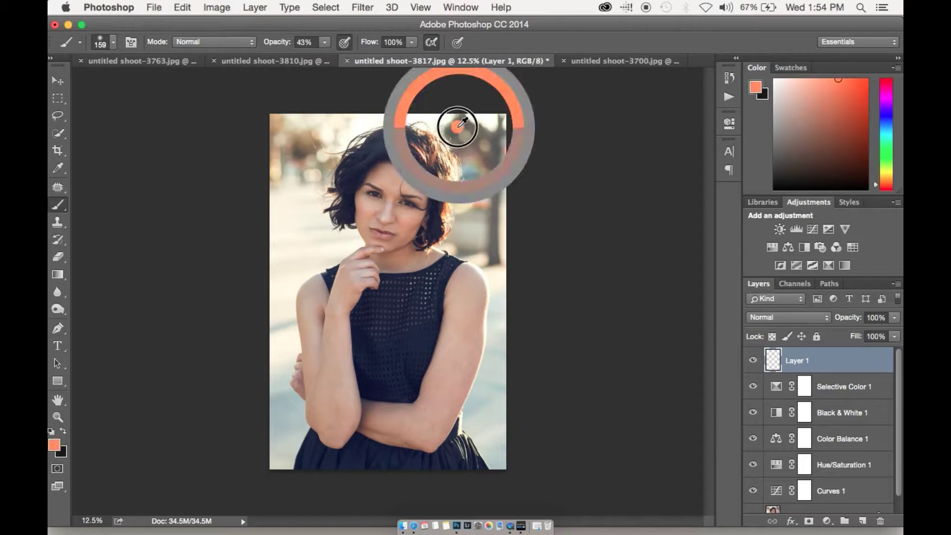
left_click(277, 124, "alt")
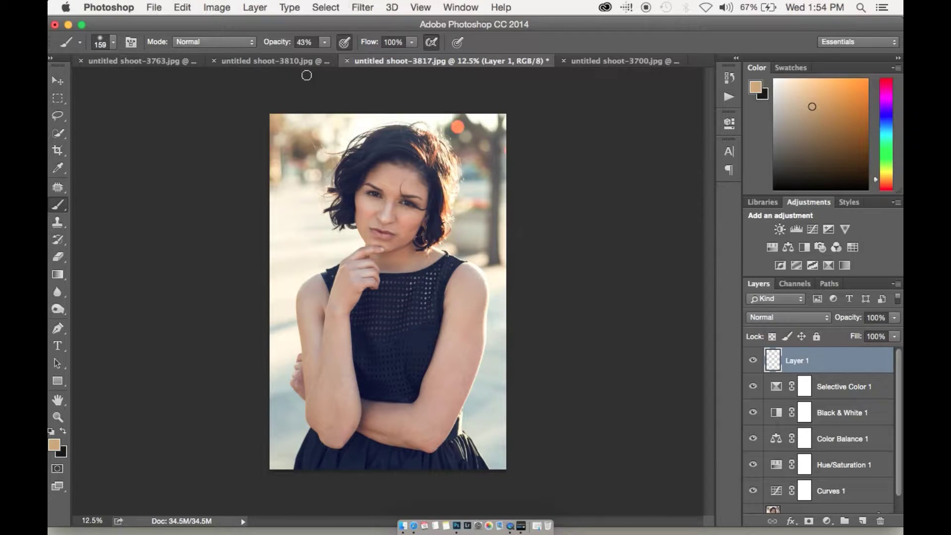
key("g")
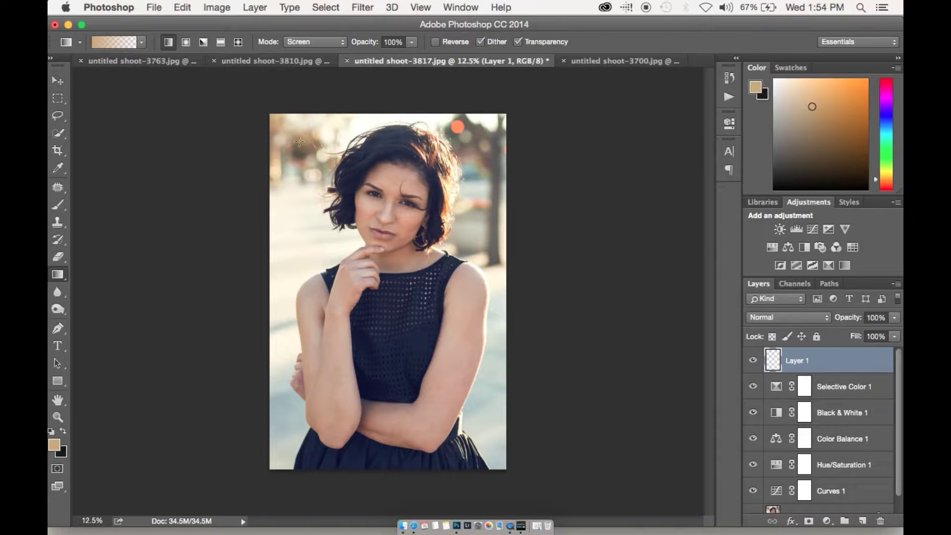
left_click(186, 41)
Try a reversed and a non-reversed tan radial gradient from the photo's upper-left area, undoing each one.
left_click(435, 41)
left_click_drag(279, 97, 341, 274)
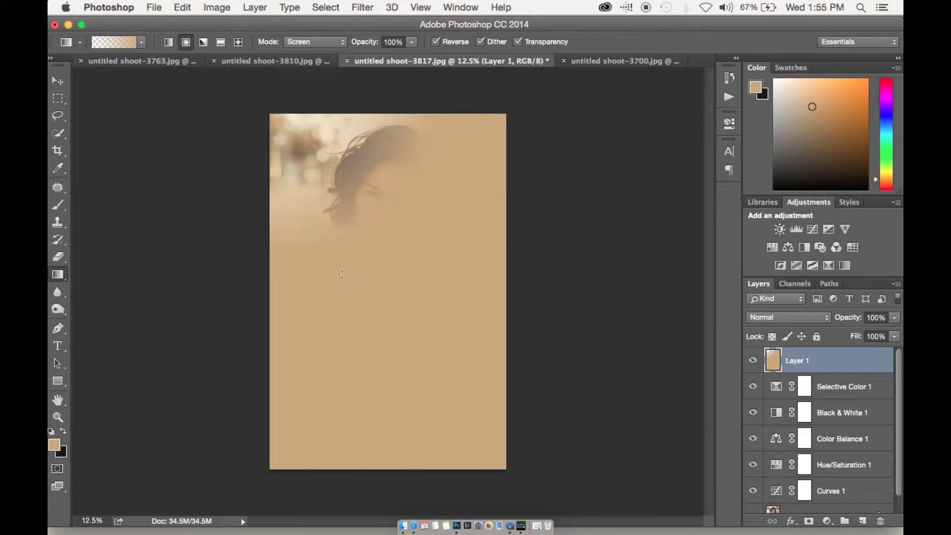
key("super+z")
left_click(441, 42)
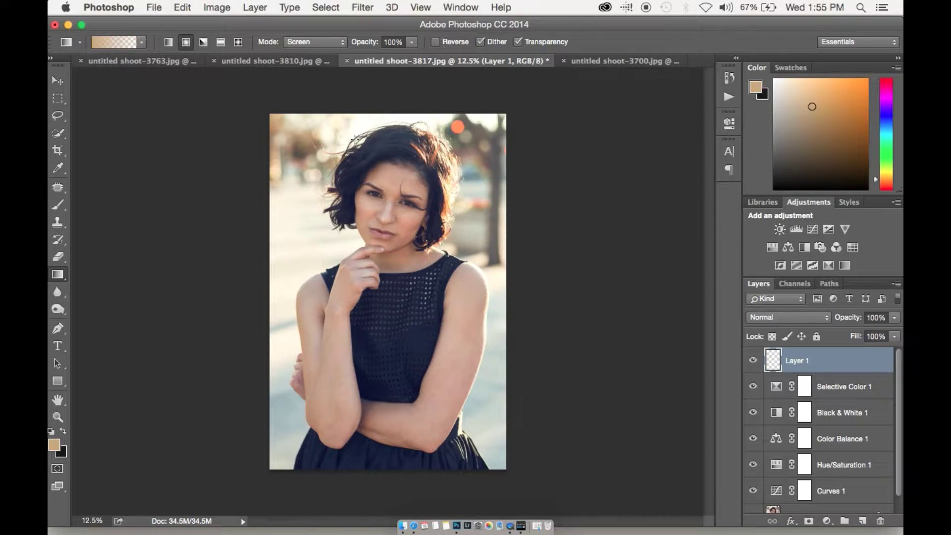
left_click_drag(297, 119, 336, 270)
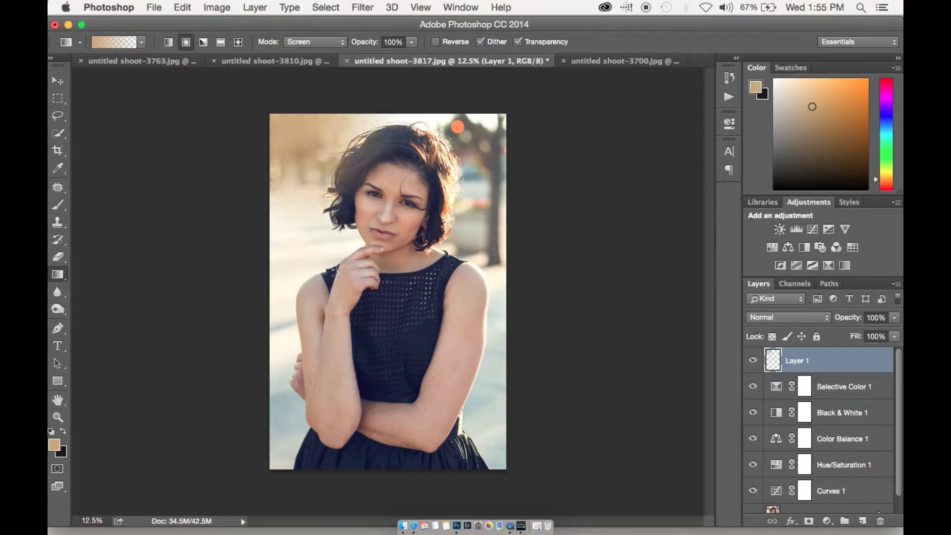
key("super+z")
Draw a tan radial gradient over the background beside the hair at upper right, blend its layer in Soft Light and compare.
left_click_drag(464, 168, 414, 251)
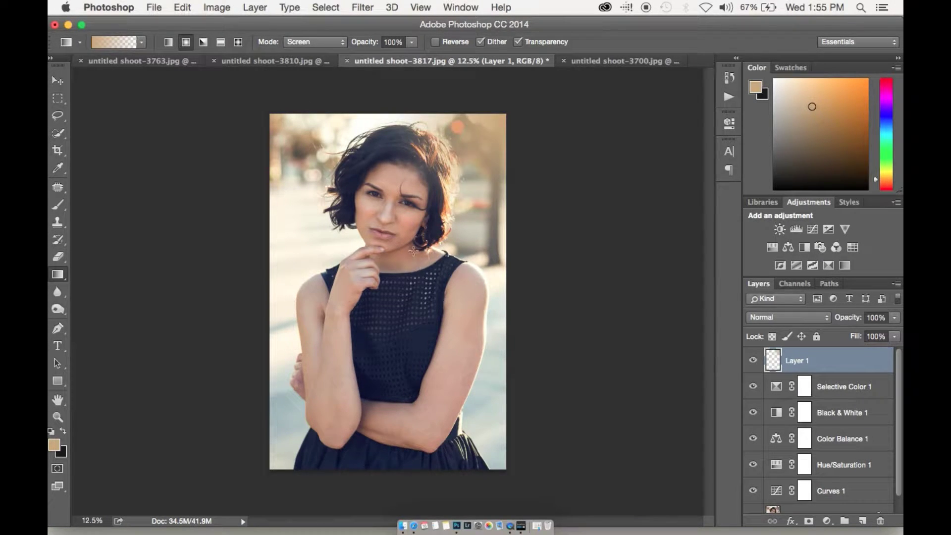
left_click(772, 318)
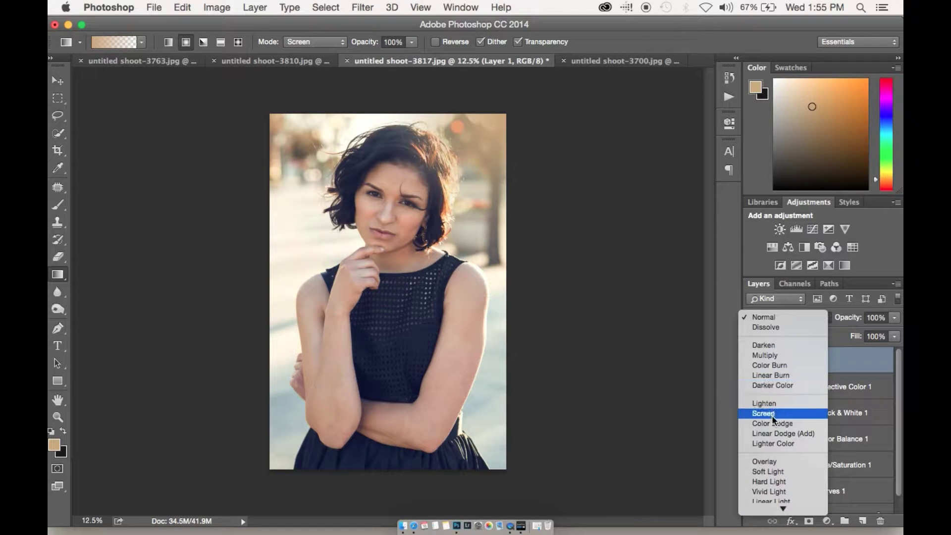
left_click(775, 470)
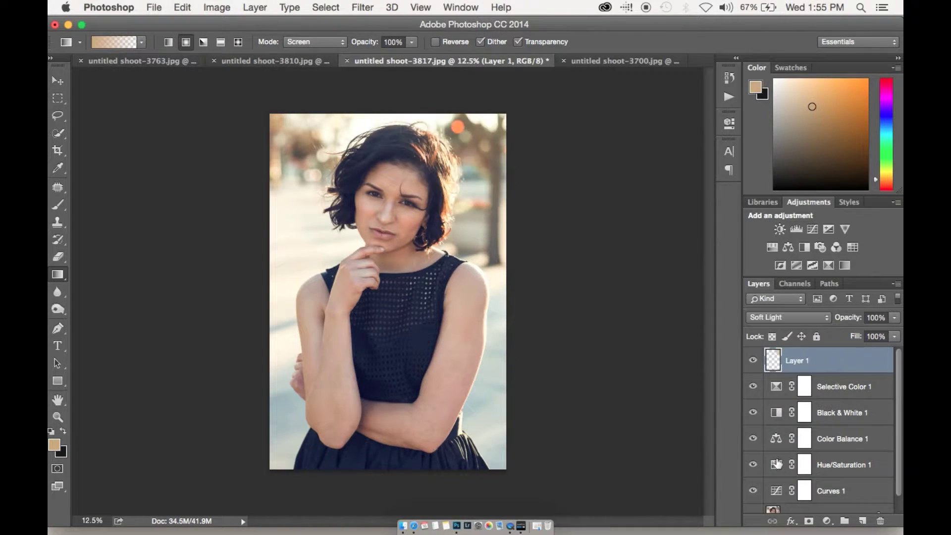
left_click(753, 360)
left_click(754, 360)
Add another layer and paint a cream tone sampled from the bright background over the portrait with a soft 1400 px brush.
left_click(862, 520)
key("b")
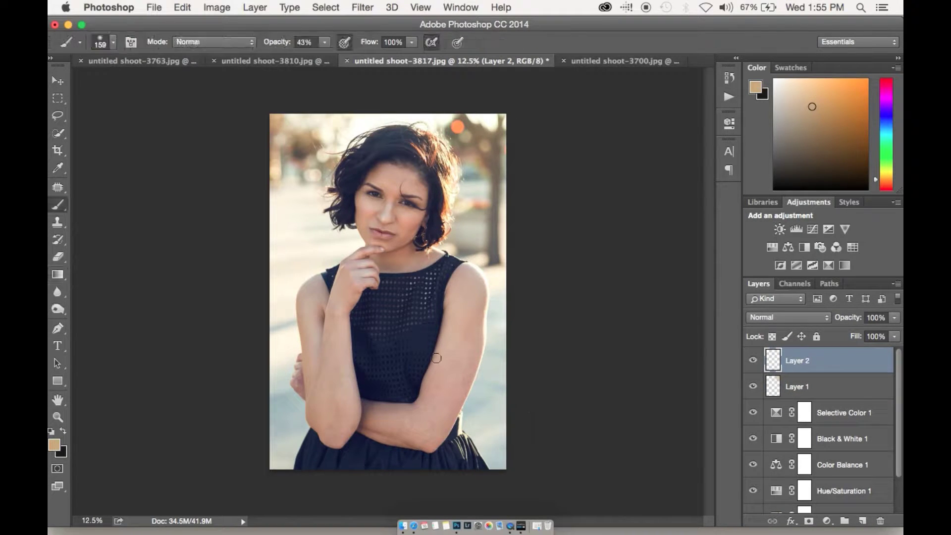
left_click(316, 206, "alt")
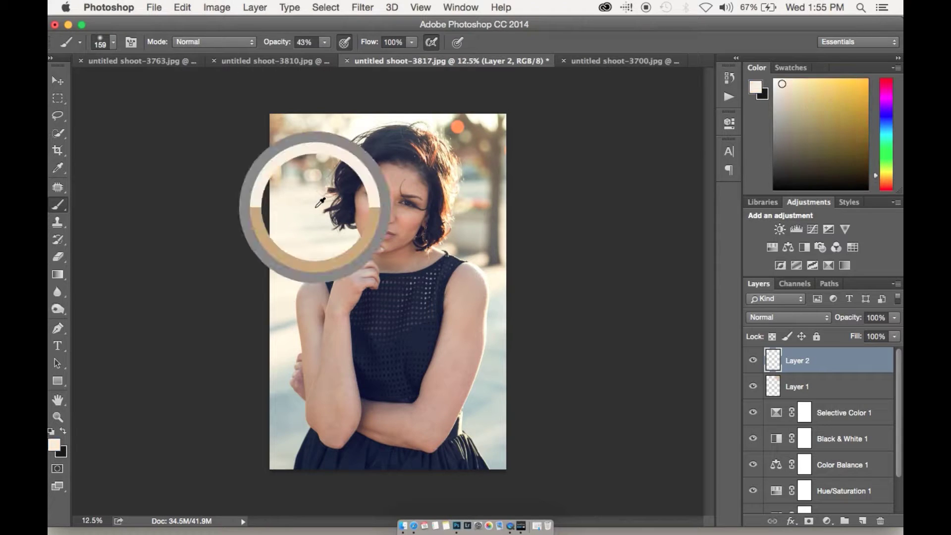
right_click(305, 265)
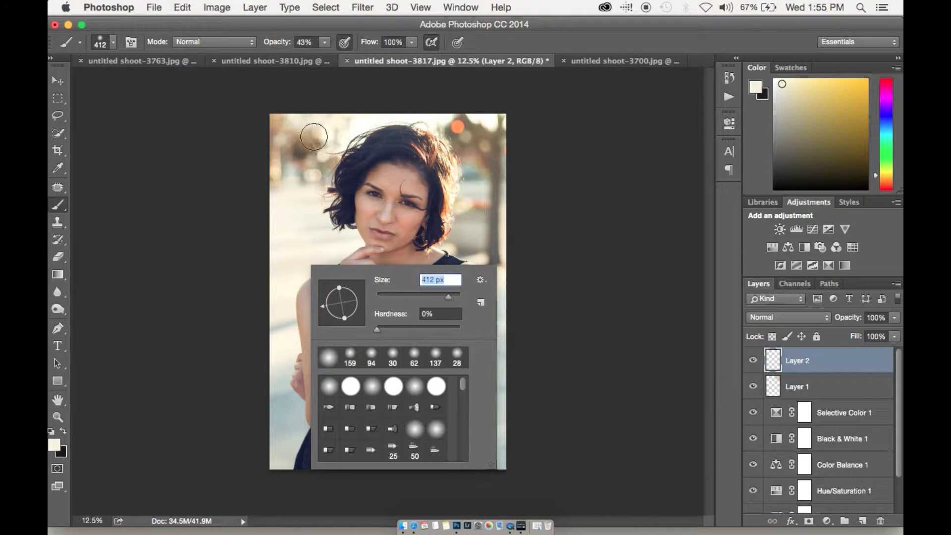
left_click_drag(465, 297, 453, 297)
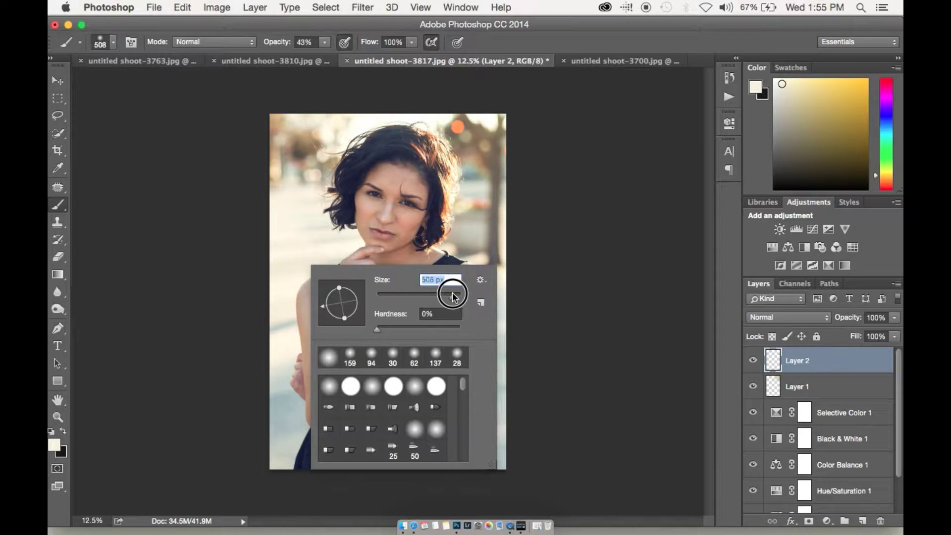
left_click(319, 144)
left_click(522, 236)
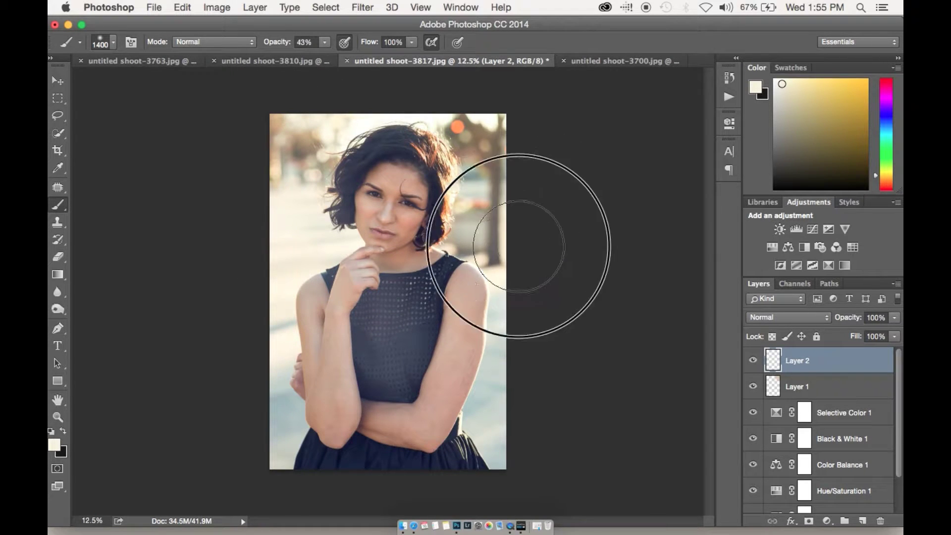
Choose an orange-red foreground color and brush it softly over the photo on Layer 2.
left_click(54, 444)
left_click(426, 242)
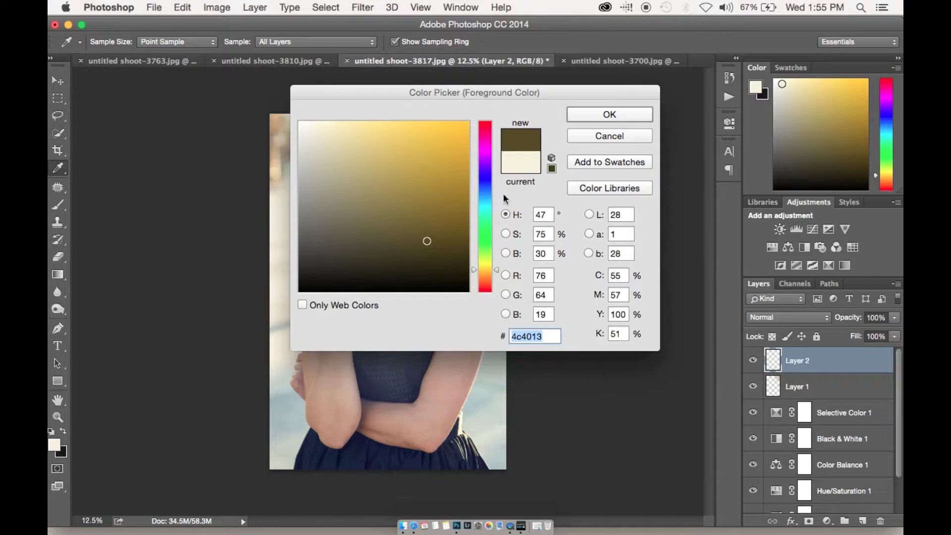
left_click(448, 210)
left_click(487, 271)
left_click_drag(487, 271, 487, 285)
left_click_drag(456, 178, 414, 170)
left_click(609, 115)
key("b")
mouse_move(484, 257)
left_mouse_down()
mouse_move(321, 337)
mouse_move(272, 275)
mouse_move(324, 157)
left_mouse_up()
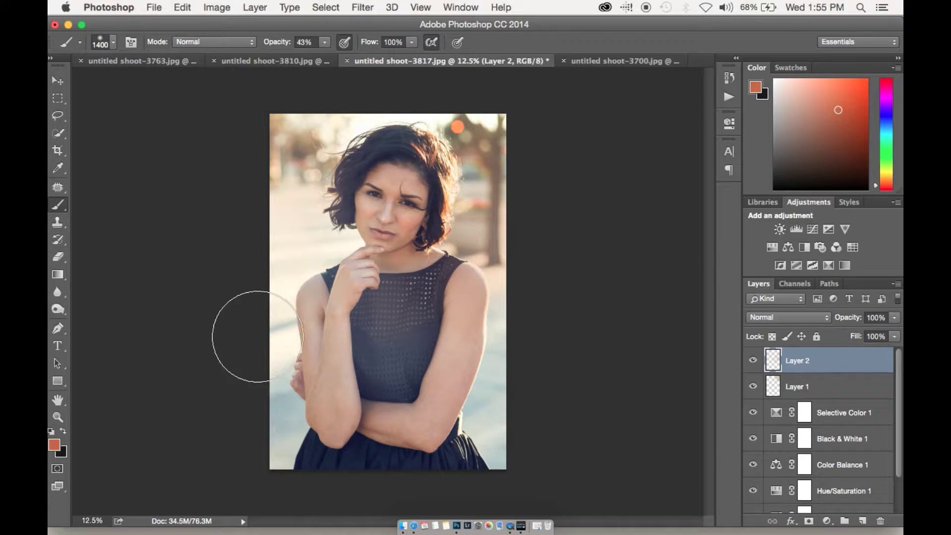
Try Soft Light as Layer 2's blend mode and compare the photo with the layer hidden and shown.
left_click(795, 317)
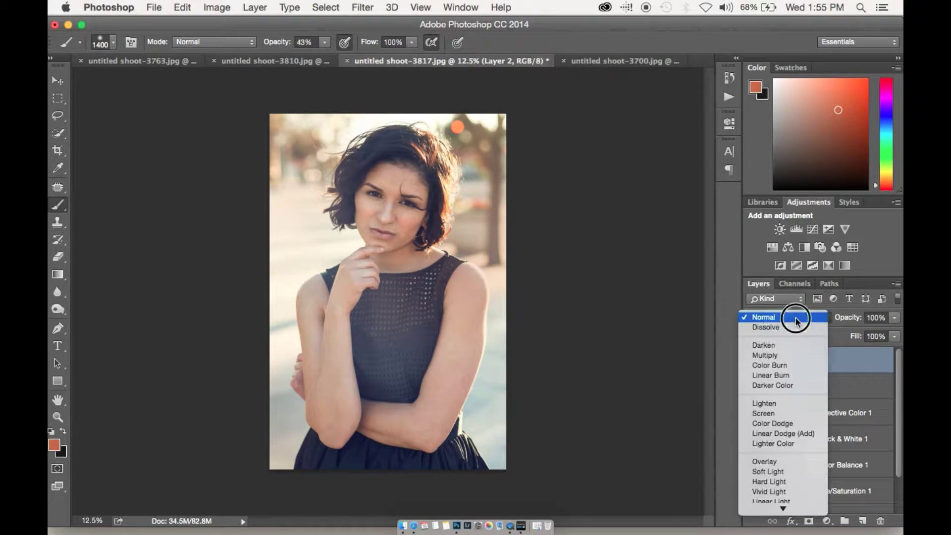
left_click(779, 464)
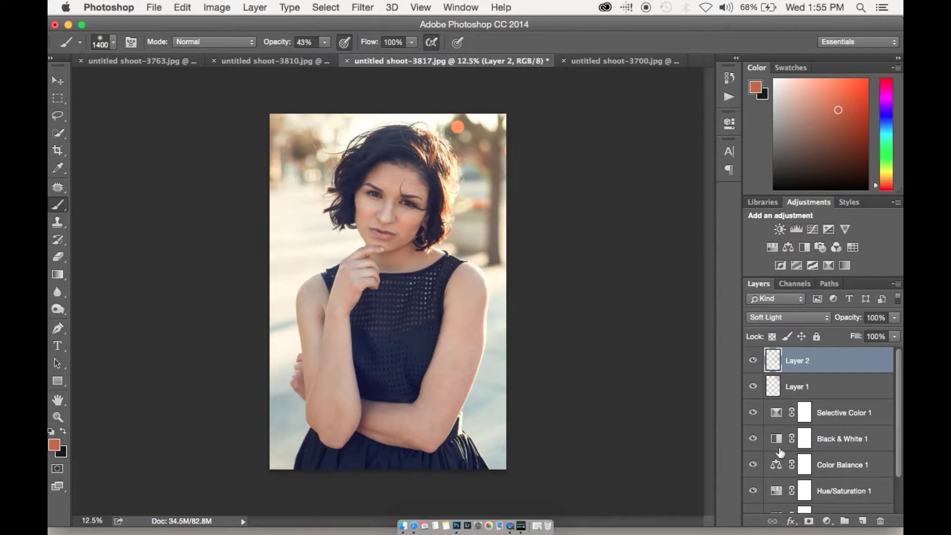
left_click(752, 365)
left_click(751, 365)
Change Layer 2's blend mode to Overlay and compare the photo with the layer hidden and shown.
left_click(788, 318)
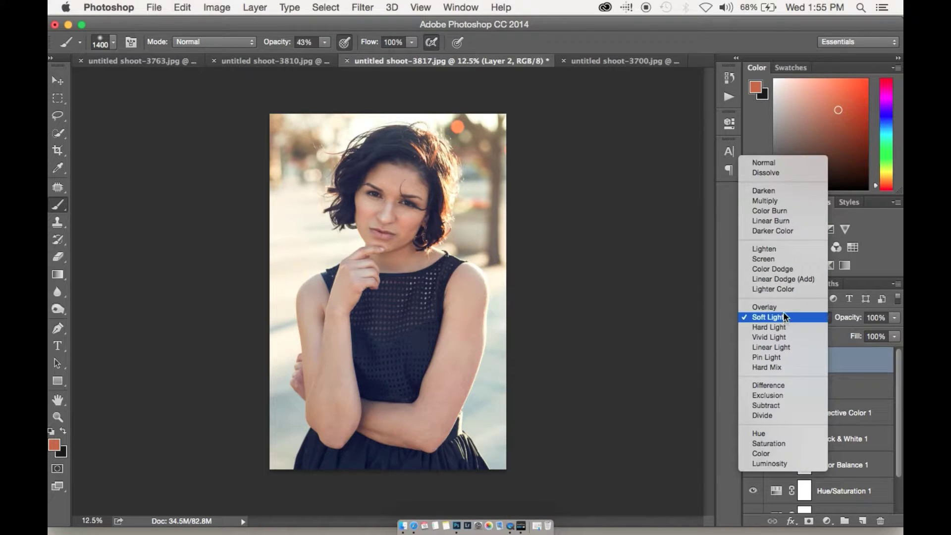
left_click(782, 308)
left_click(753, 365)
left_click(753, 364)
left_click(753, 364)
left_click(752, 364)
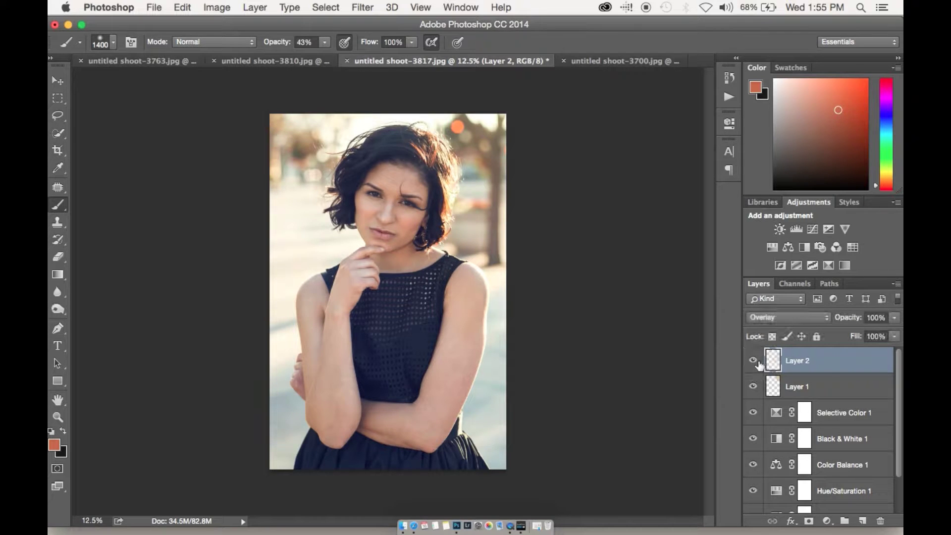
Examine the separate effects of Layer 1 and Layer 2 by hiding and showing each in turn.
left_click(753, 387)
left_click(753, 387)
left_click(754, 365)
left_click(754, 364)
left_click(754, 364)
left_click(754, 365)
Add a new empty layer above Layer 2 and choose a pale cream foreground color, about #ffe9ca.
left_click_drag(822, 360, 864, 512)
left_click(864, 519)
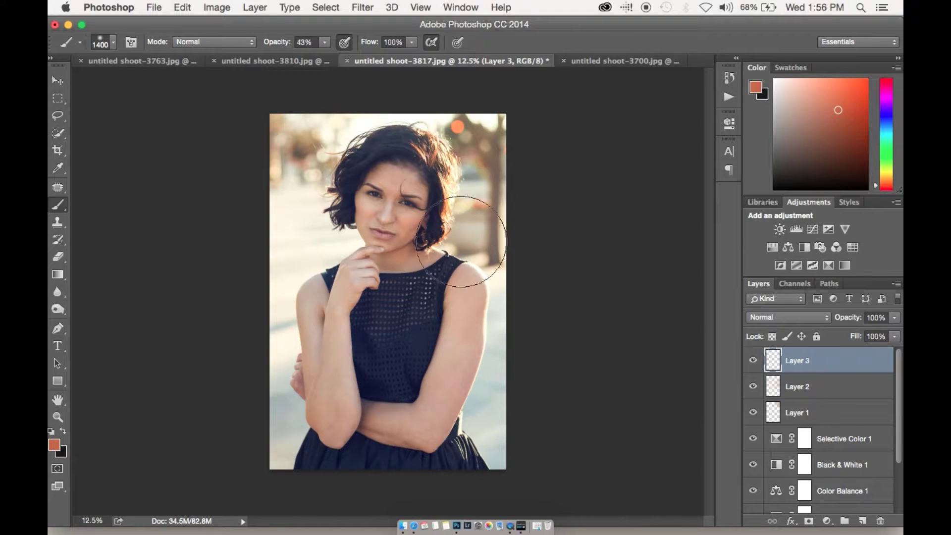
right_click(440, 275)
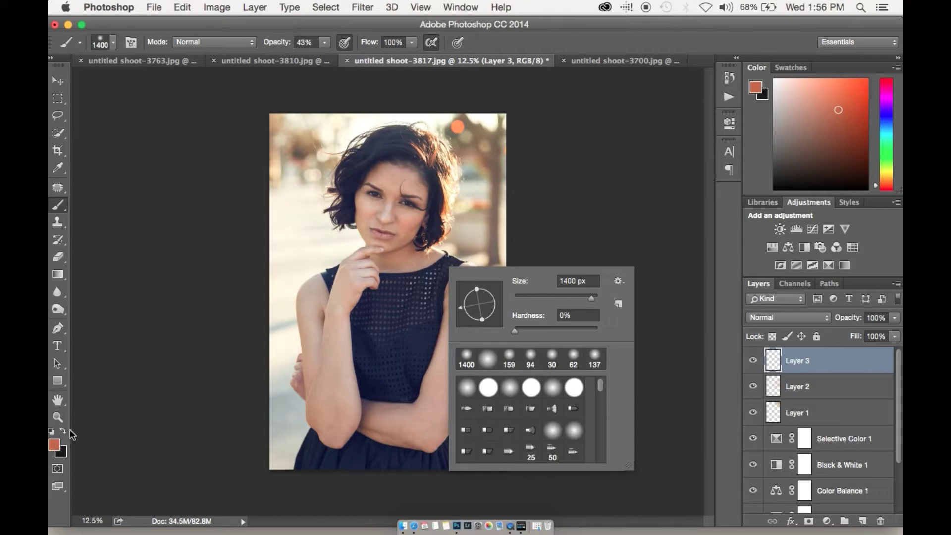
left_click(54, 445)
mouse_move(408, 180)
left_mouse_down()
mouse_move(423, 153)
mouse_move(339, 112)
mouse_move(335, 119)
left_mouse_up()
left_click_drag(487, 279, 484, 280)
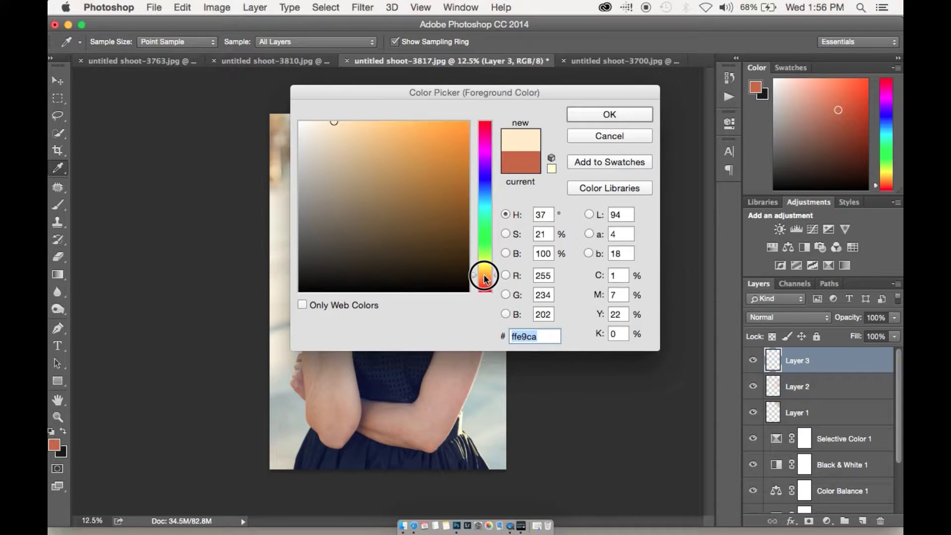
left_click(641, 115)
Brush the pale cream color softly over the dress on Layer 3 and undo the last stroke.
left_click_drag(510, 141, 329, 361)
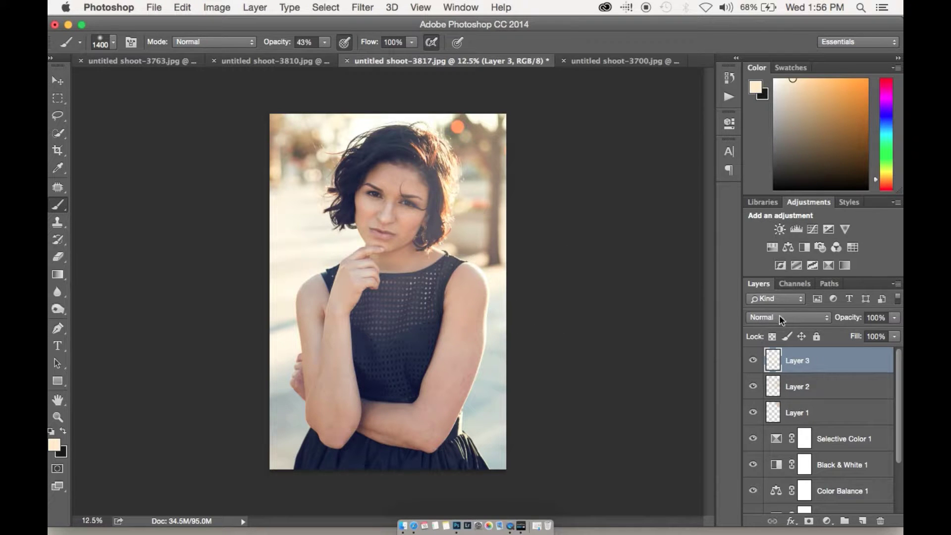
left_click_drag(365, 298, 382, 340)
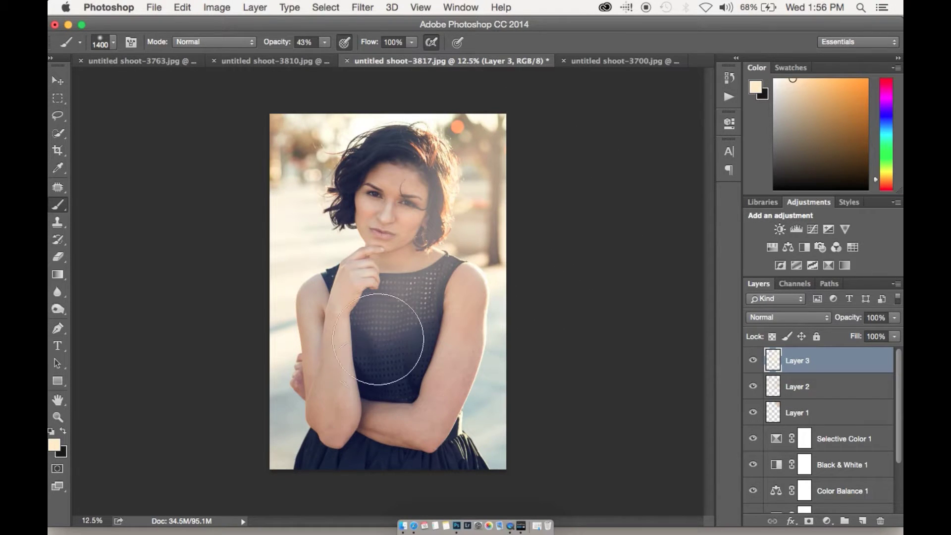
key("super+z")
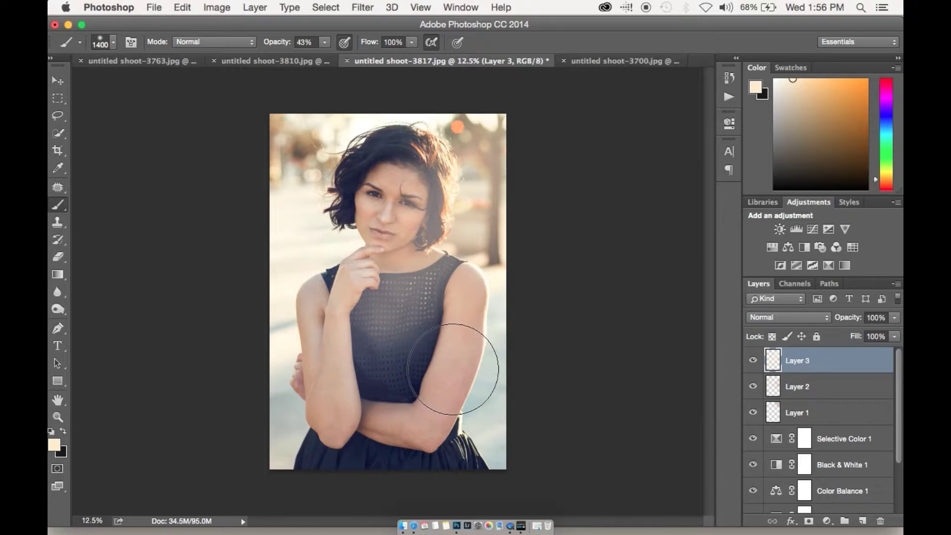
Sample a near-white tone from the blurred background and try soft brush dabs over the lower part of the photo, undoing unwanted ones.
left_click(320, 160, "alt")
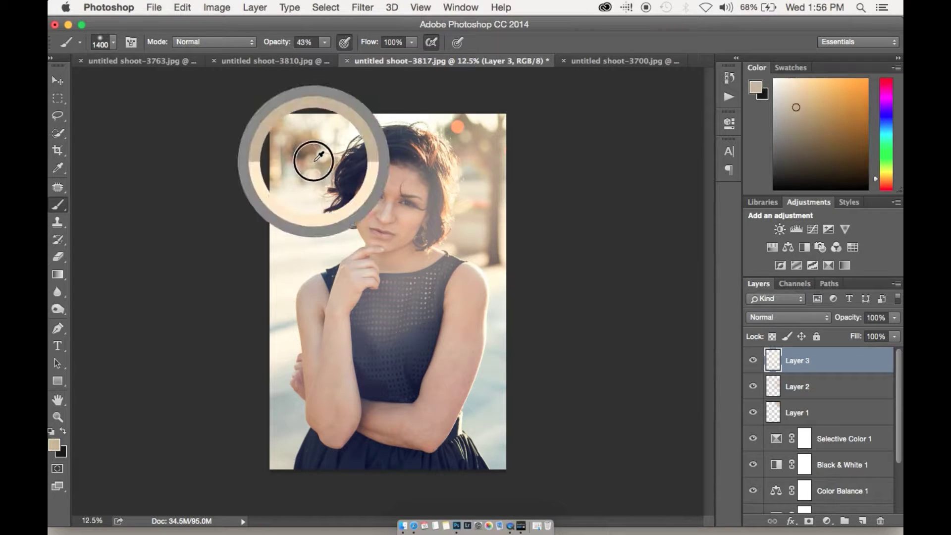
left_click(341, 243, "alt")
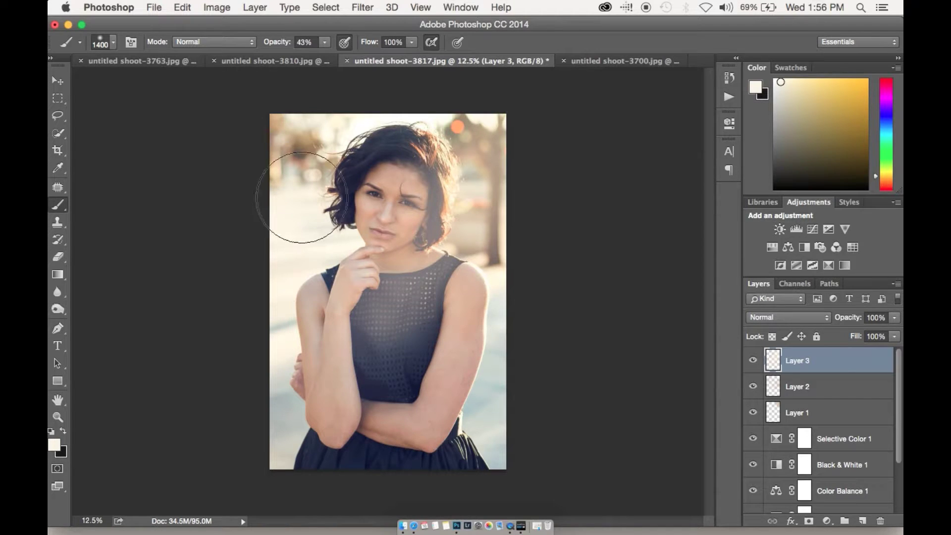
left_click(331, 440)
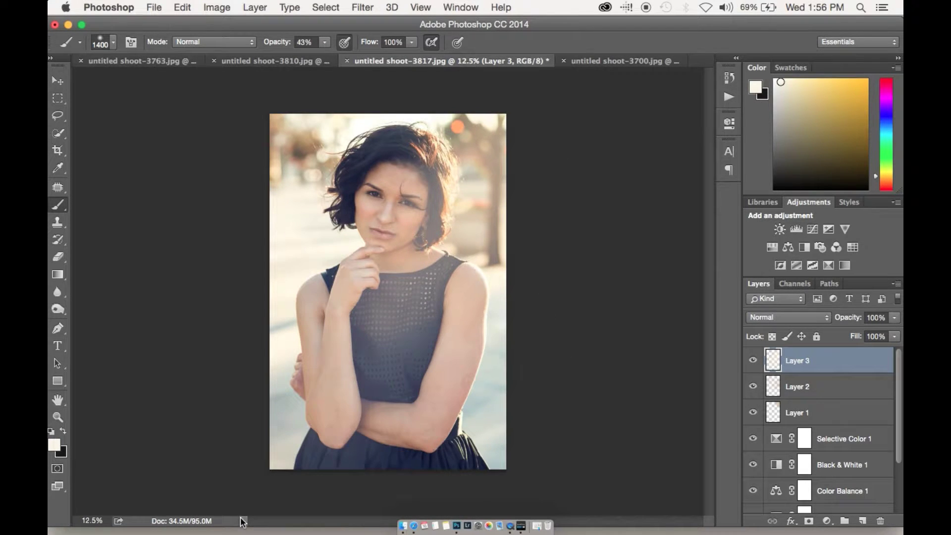
key("super+z")
left_click(282, 412)
key("super+z")
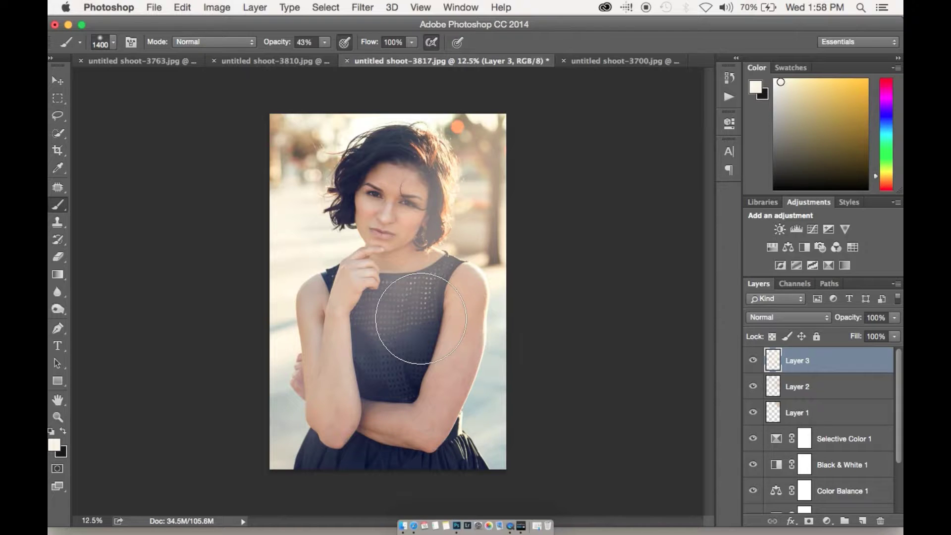
Try Layer 3 at 41% and 6% opacity, comparing the photo with it hidden and shown, and delete the layer.
left_click_drag(852, 320, 813, 329)
left_click(753, 361)
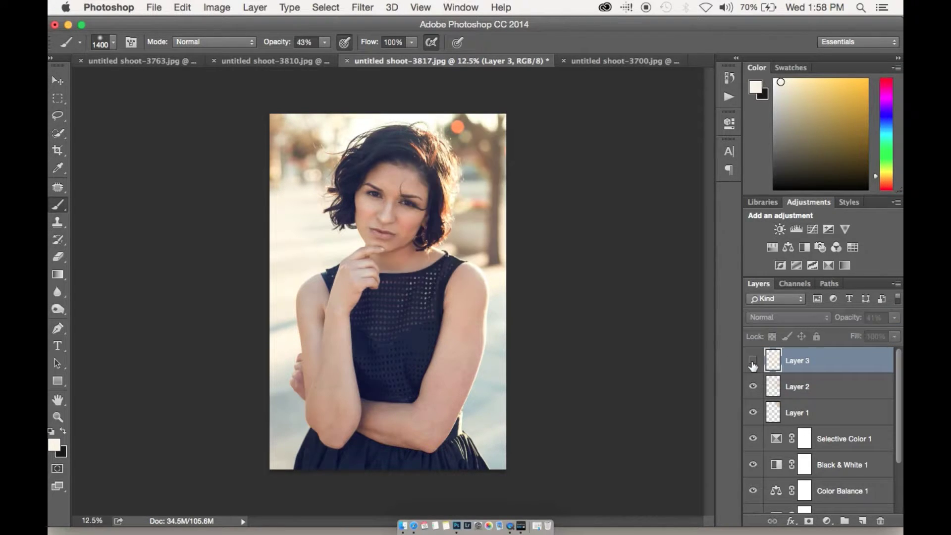
left_click(753, 361)
left_click_drag(859, 320, 828, 326)
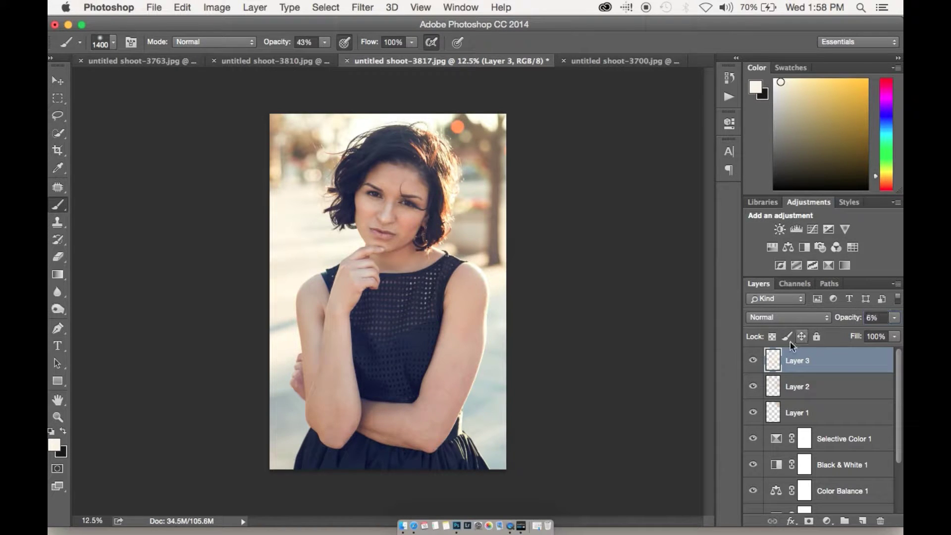
left_click(754, 362)
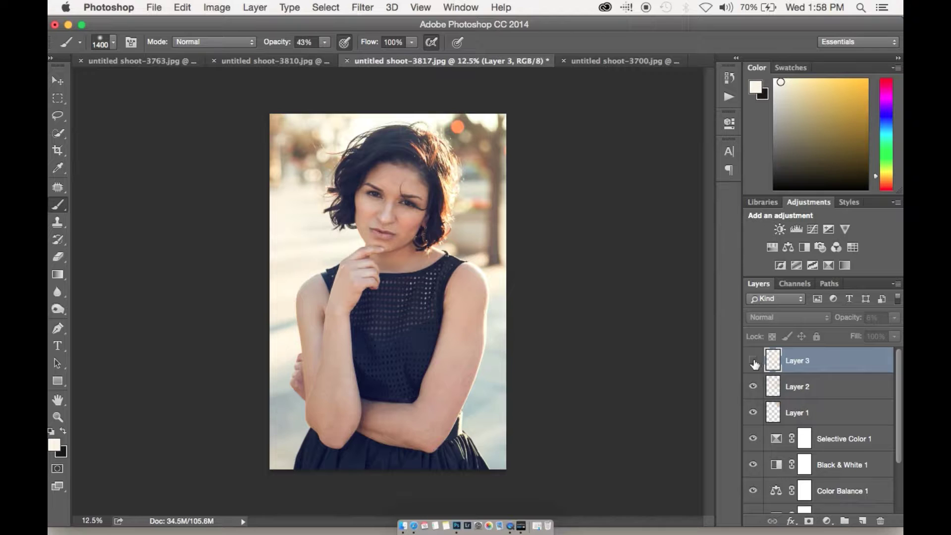
key("BackSpace")
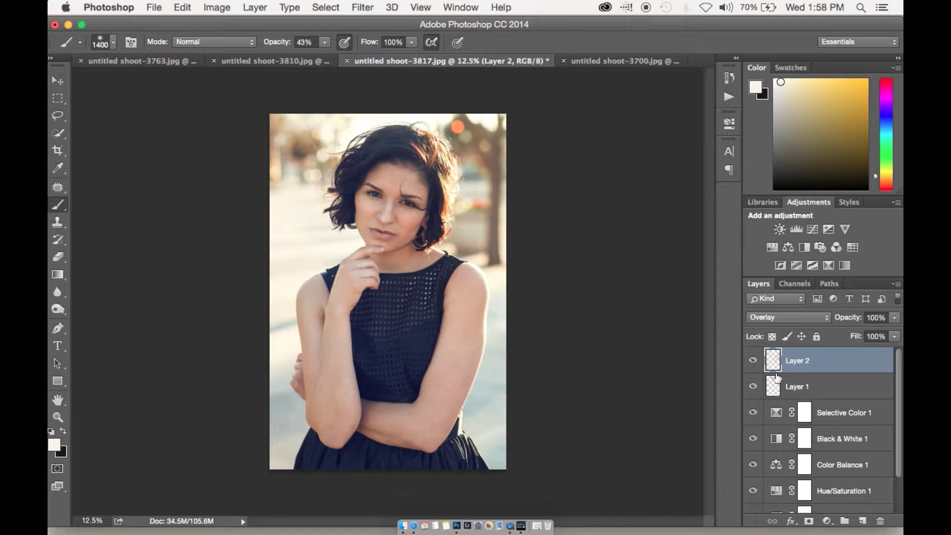
Add a Selective Color adjustment above Layer 2 with Blacks at Magenta -1% and Yellow +8%, and compare the photo with it hidden and shown.
left_click(829, 266)
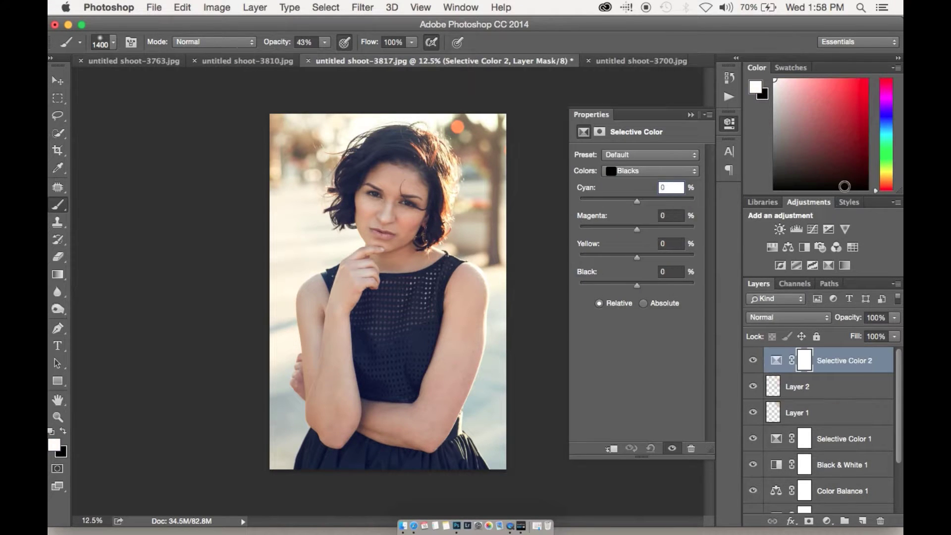
left_click_drag(637, 257, 637, 227)
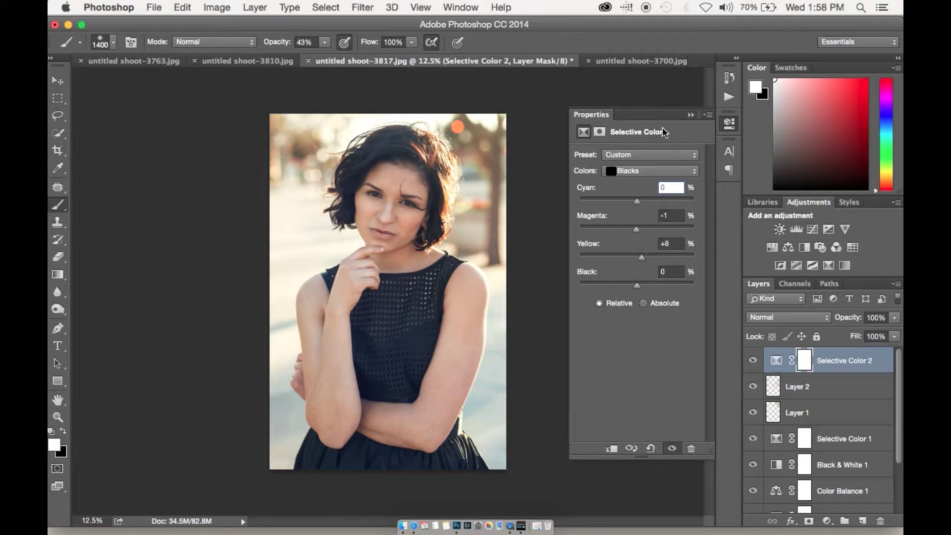
left_click(690, 115)
left_click(753, 361)
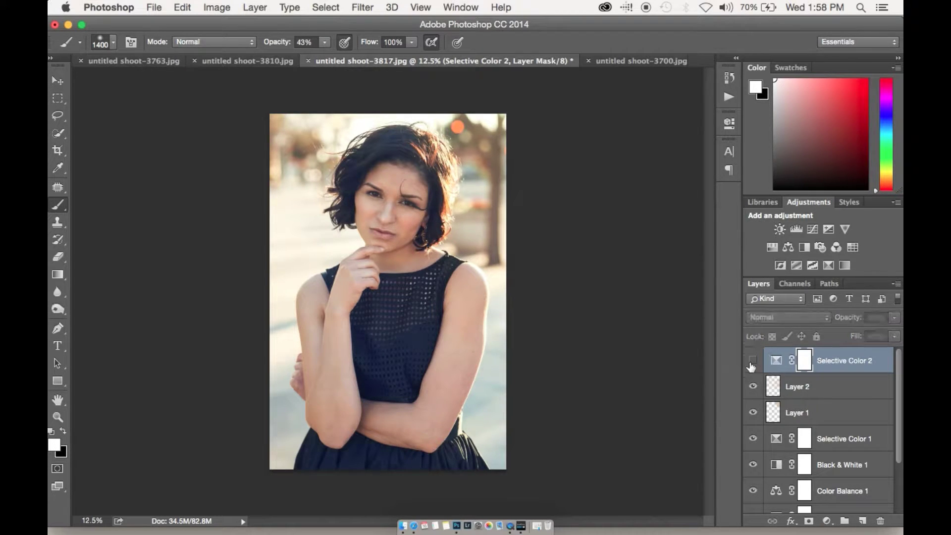
left_click(752, 363)
left_click(752, 363)
left_click(753, 363)
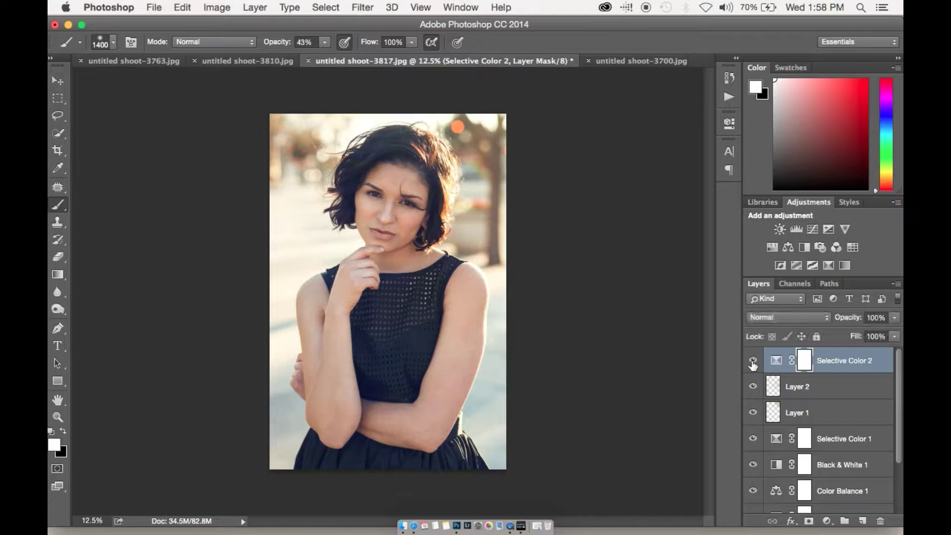
Invert the Selective Color 2 mask to black, brush white softly over the woman, and compare the photo with the layer hidden and shown.
key("super+i")
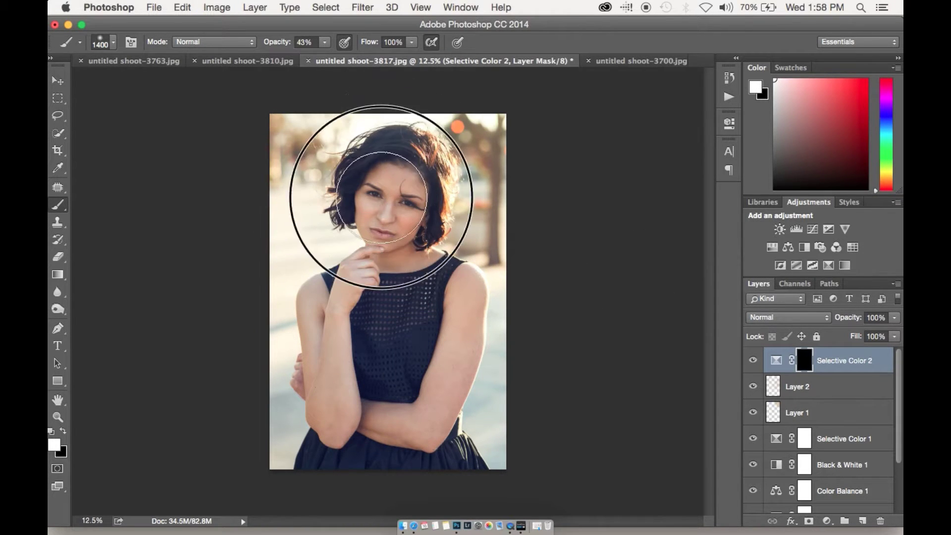
mouse_move(390, 212)
left_mouse_down()
mouse_move(393, 149)
mouse_move(410, 339)
mouse_move(492, 456)
left_mouse_up()
left_click(753, 362)
left_click(752, 362)
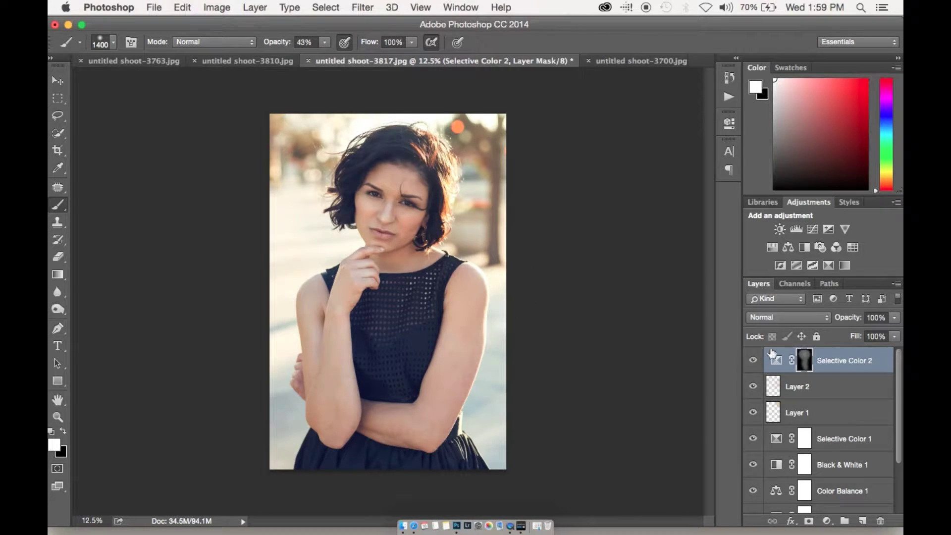
left_click(753, 360)
left_click(753, 362)
Group the layers from Selective Color 2 down to Hue/Saturation 1 and name the group "color".
scroll(894, 436, "down", 3)
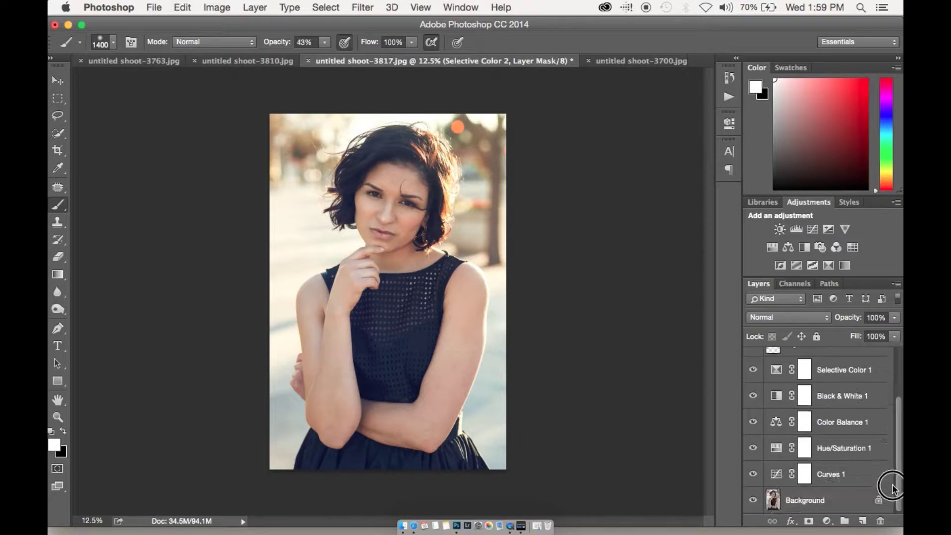
left_click(849, 447, "shift")
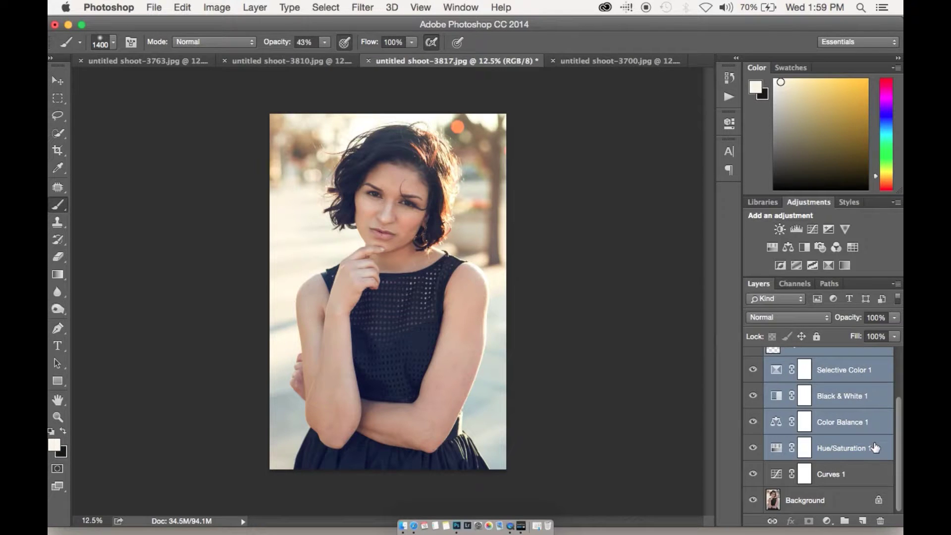
key("super+g")
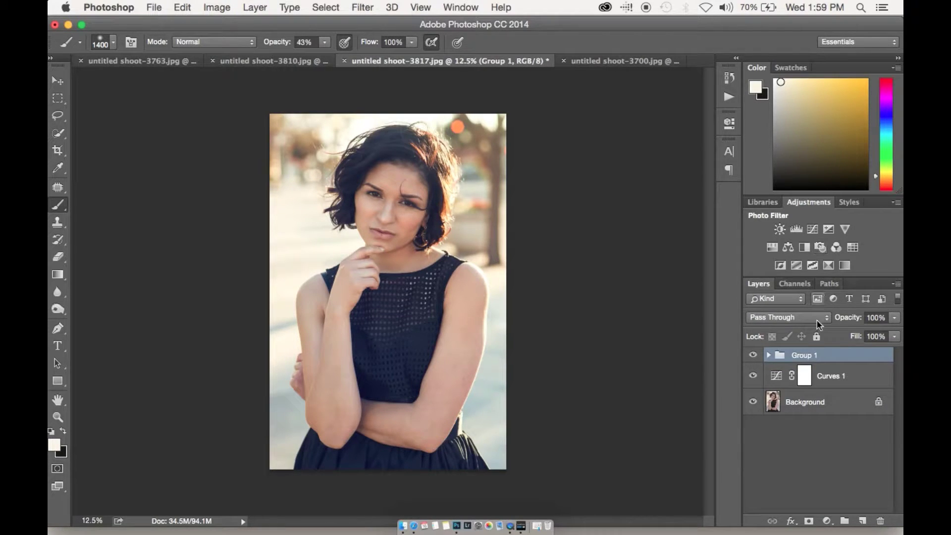
double_click(802, 355)
type("color")
key("Return")
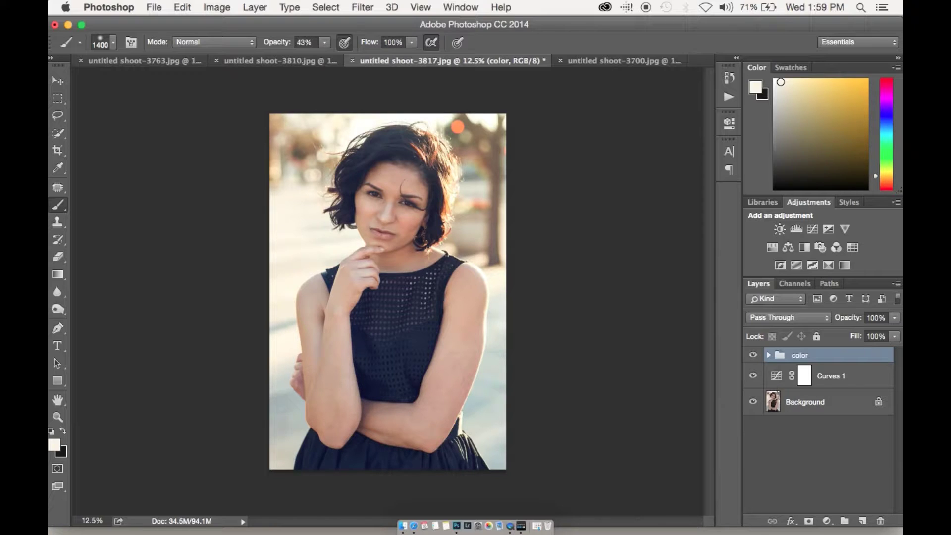
Compare the photo with the color group and the Curves 1 layer each hidden and shown, and deselect all layers.
left_click(753, 356)
left_click(753, 355)
left_click(755, 376)
left_click(755, 376)
left_click(827, 444)
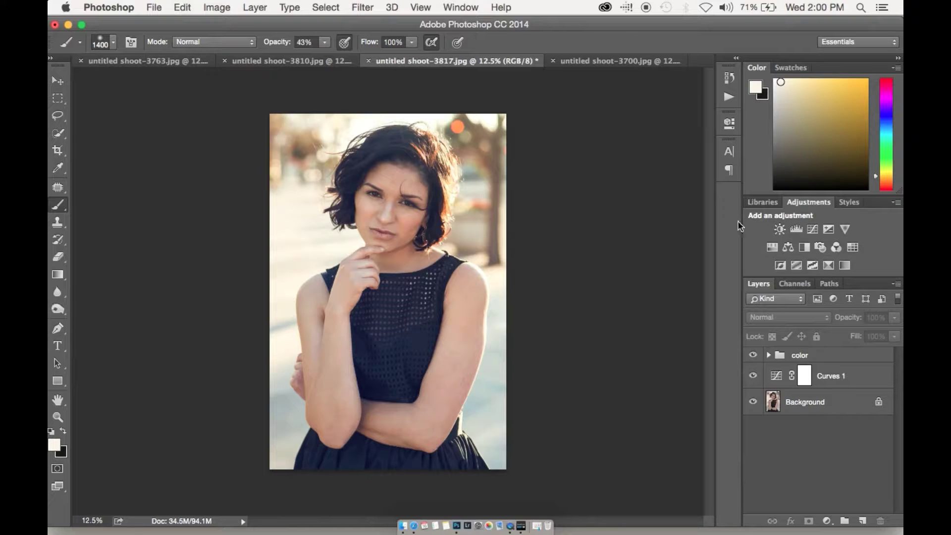
Review the document's edit history and flatten the image into a single Background layer.
left_click(728, 77)
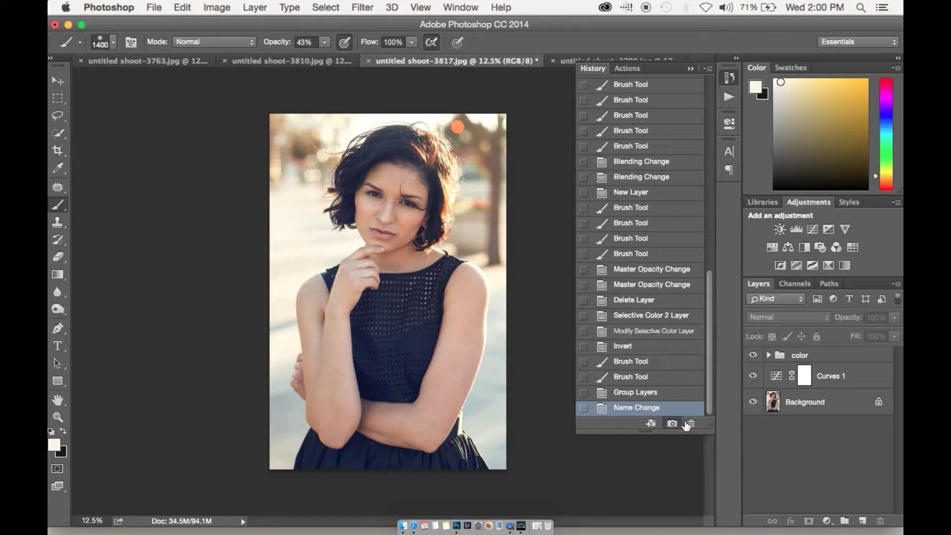
scroll(684, 424, "up", 1)
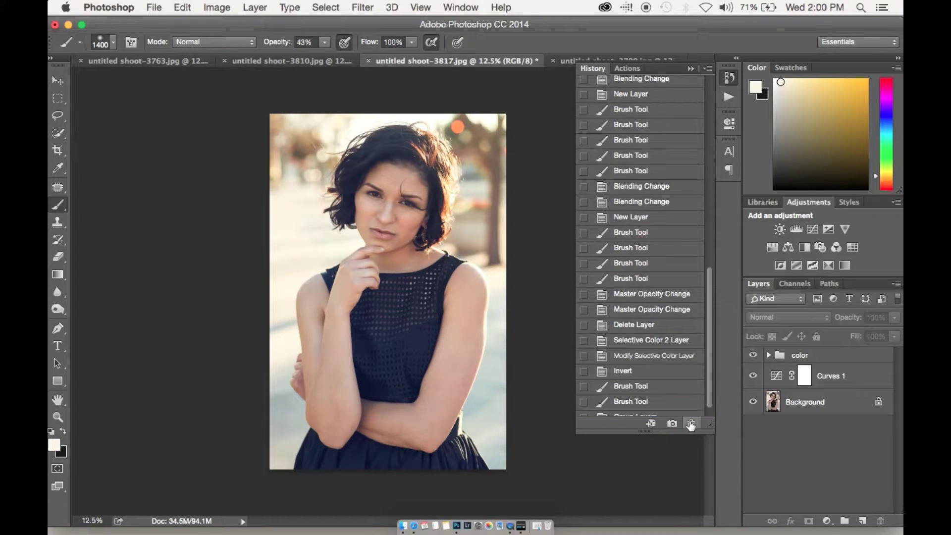
right_click(824, 411)
left_click(779, 477)
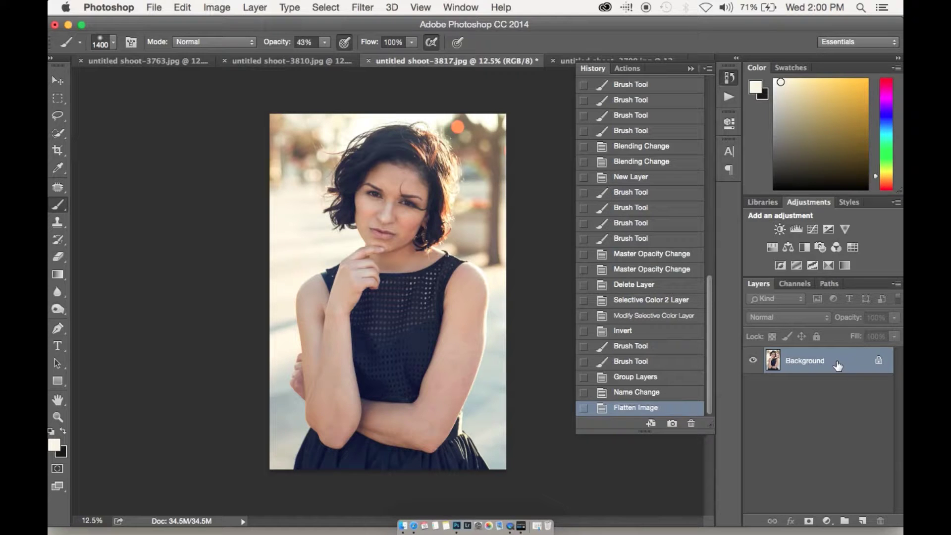
Add a Curves adjustment above the flattened Background and raise the Red channel's midtone point to input 119, output 126.
left_click(828, 268)
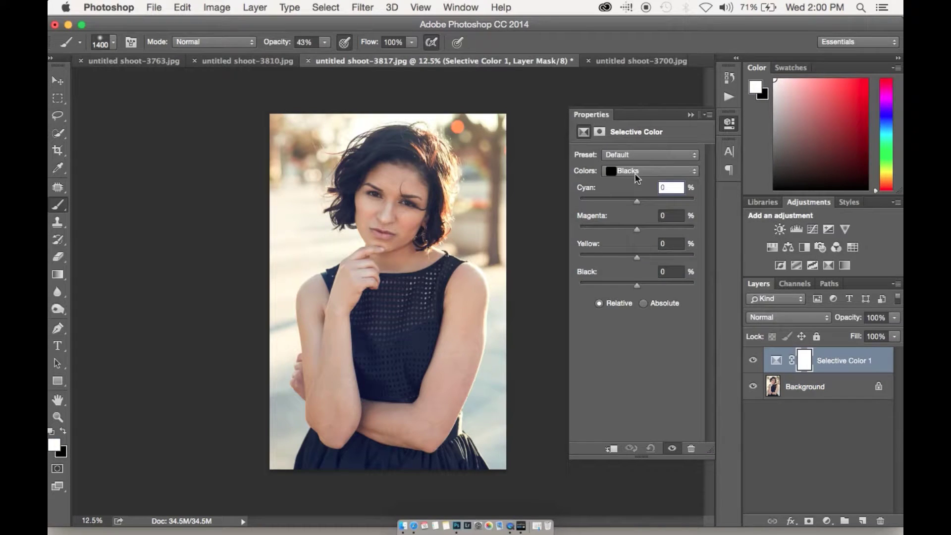
key("super+z")
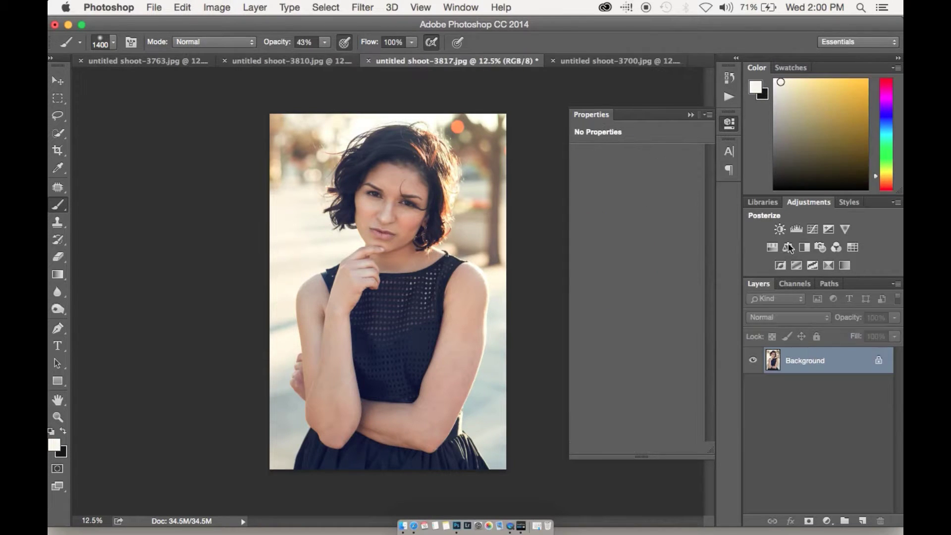
left_click(811, 228)
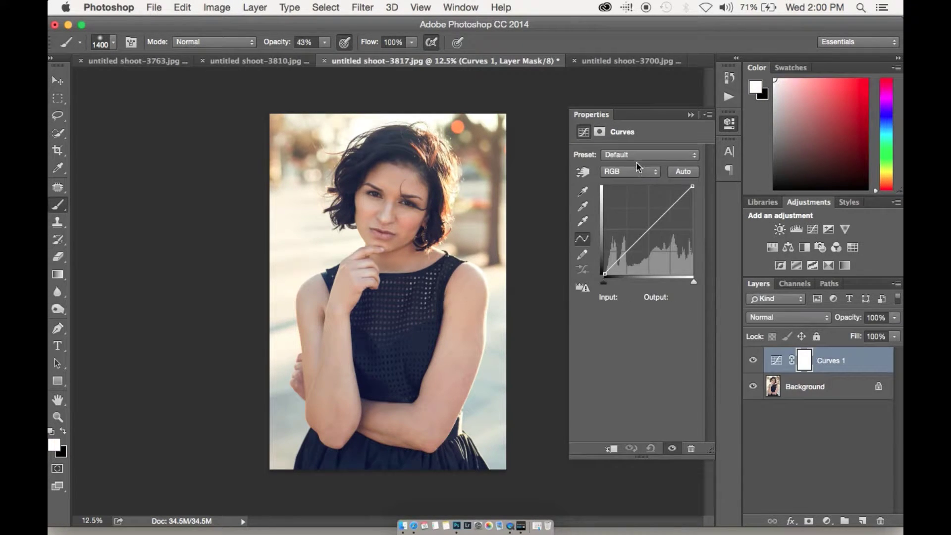
left_click(636, 159)
left_click(634, 156)
left_click(629, 171)
left_click(632, 181)
left_click(645, 229)
left_click_drag(645, 229, 645, 231)
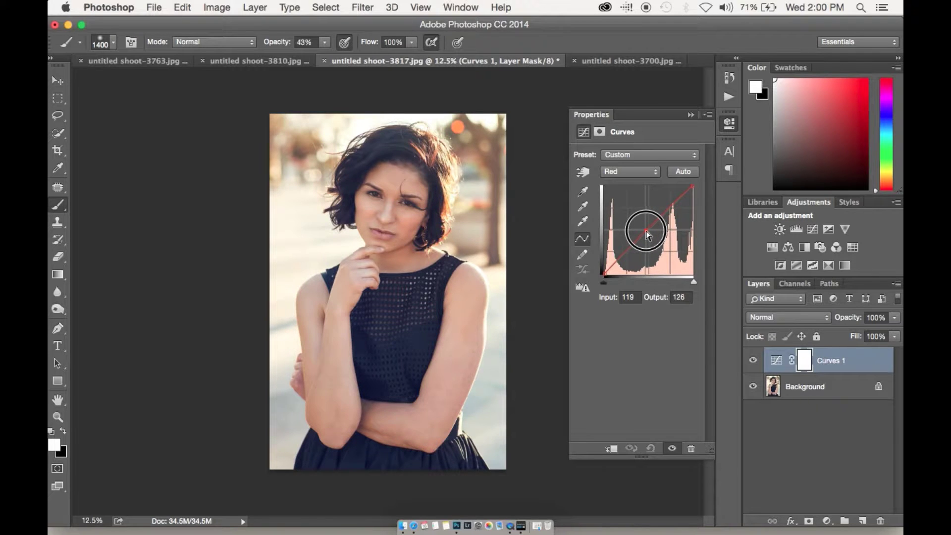
Add shadow and highlight points to the Red curve and fine-tune them, keeping the white point at 255.
left_click(616, 261)
left_click_drag(616, 262, 619, 263)
left_click(670, 207)
left_click_drag(671, 211, 693, 188)
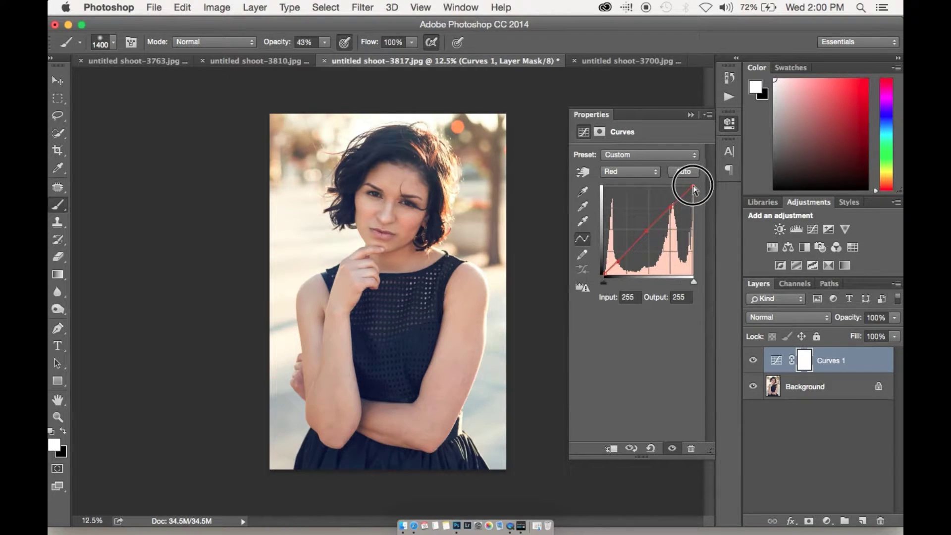
On the Blue curve, add a midtone point, raise the black point slightly and lower the white point to output 232.
left_click(651, 157)
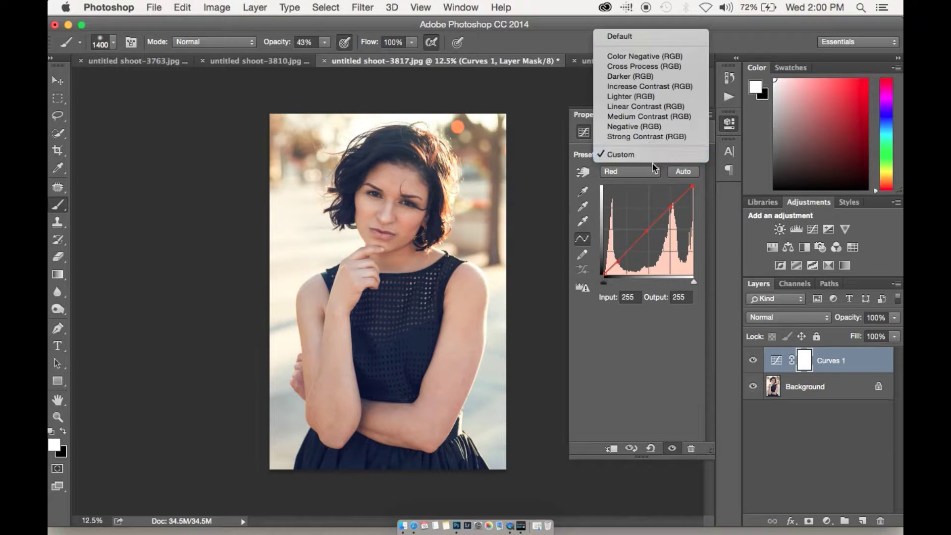
left_click(636, 171)
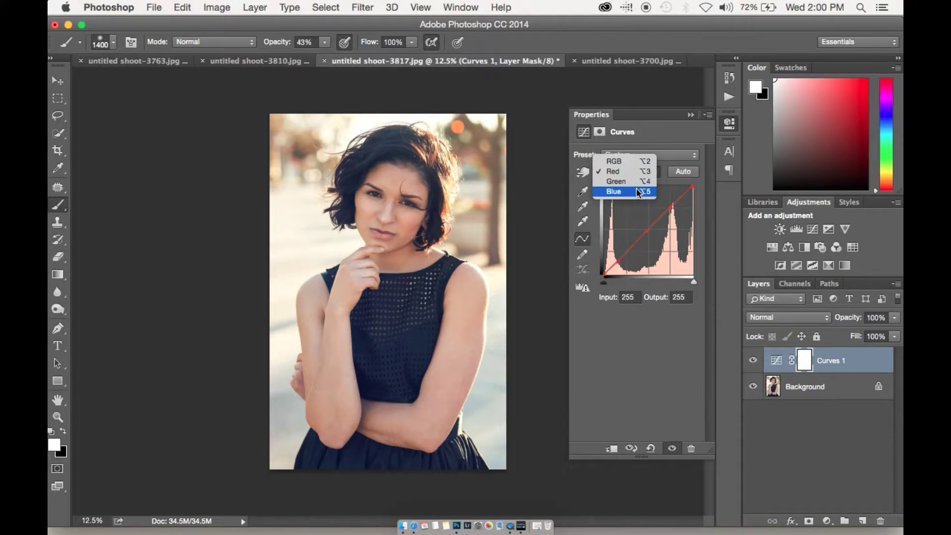
left_click(614, 191)
left_click(647, 229)
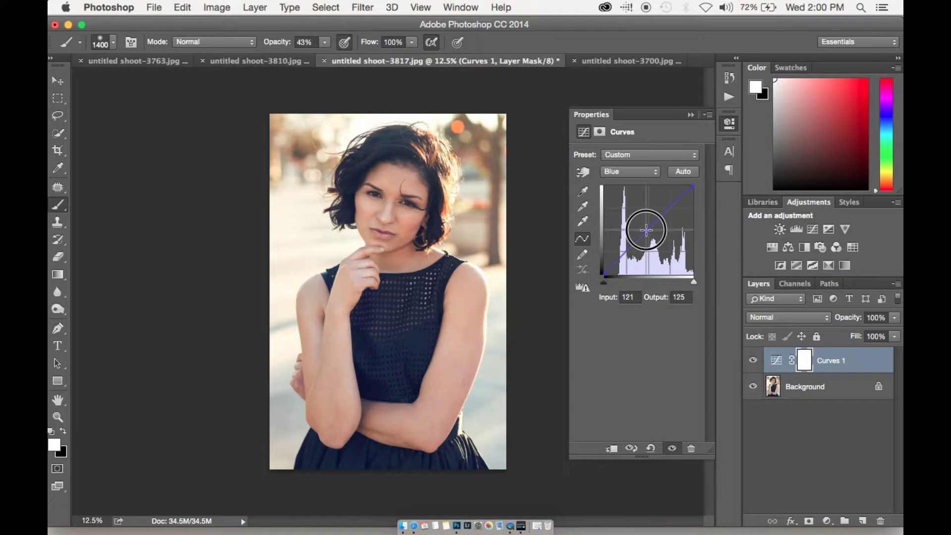
left_click_drag(647, 231, 648, 230)
mouse_move(604, 273)
left_mouse_down()
mouse_move(616, 278)
mouse_move(606, 268)
left_mouse_up()
mouse_move(691, 185)
left_mouse_down()
mouse_move(692, 202)
mouse_move(683, 180)
mouse_move(692, 194)
left_mouse_up()
Compare the photo with the Curves 1 layer repeatedly hidden and shown.
left_click(753, 361)
left_click(753, 360)
left_click(754, 361)
left_click(754, 360)
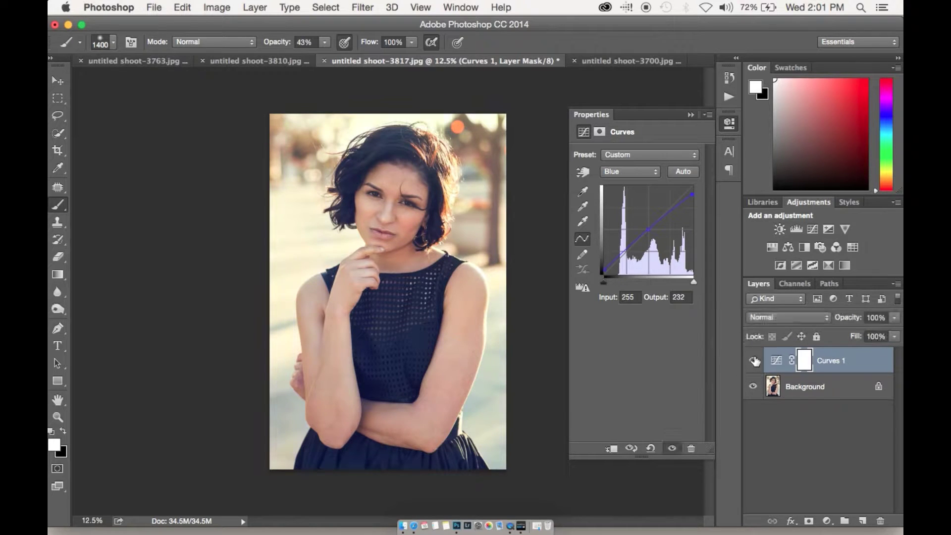
left_click(754, 361)
left_click(754, 360)
left_click(754, 360)
Shape the composite RGB curve of Curves 1 with highlight and shadow points for more contrast, and collapse its settings.
left_click(625, 172)
left_click(624, 172)
left_click(624, 172)
left_click(619, 161)
left_click_drag(653, 225, 629, 251)
left_click_drag(664, 201, 630, 247)
left_click(690, 114)
Lower the Curves 1 layer's opacity to 33% and compare the photo with the layer hidden and shown.
left_click(752, 361)
left_click(753, 362)
left_click(753, 362)
left_click(753, 362)
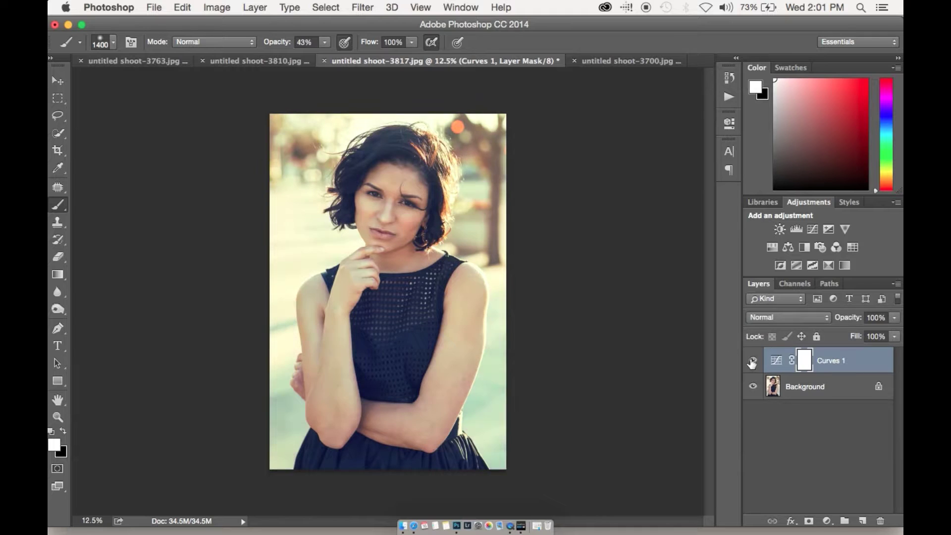
left_click_drag(851, 318, 748, 303)
left_click(754, 360)
left_click(754, 360)
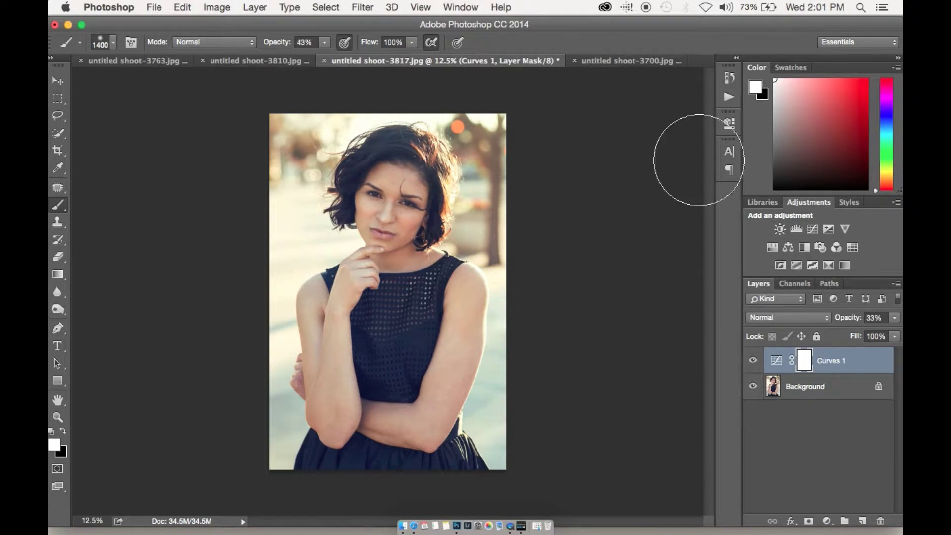
Review the edit history with Curves 1 hidden and shown, and try to flatten the image from the Background layer.
left_click(736, 78)
scroll(691, 391, "up", 2)
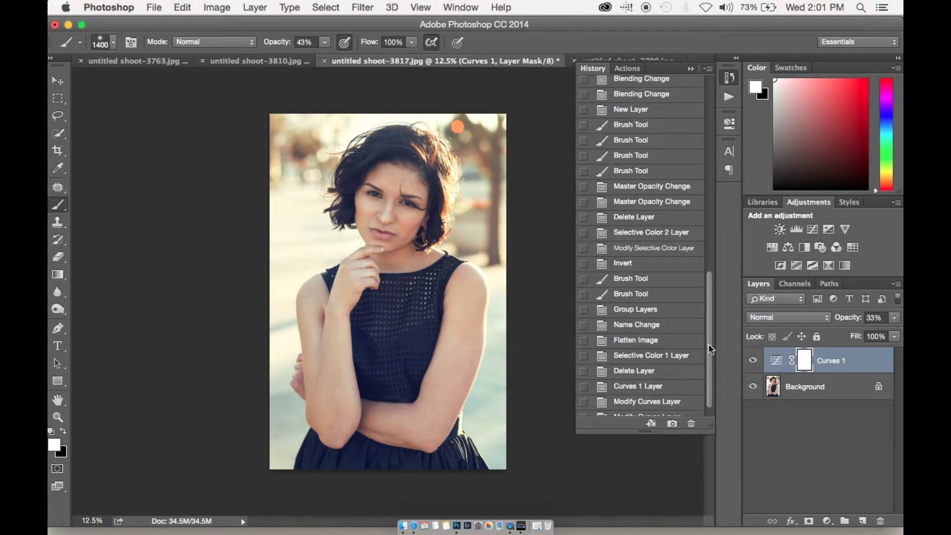
left_click(754, 360)
left_click(754, 360)
right_click(828, 386)
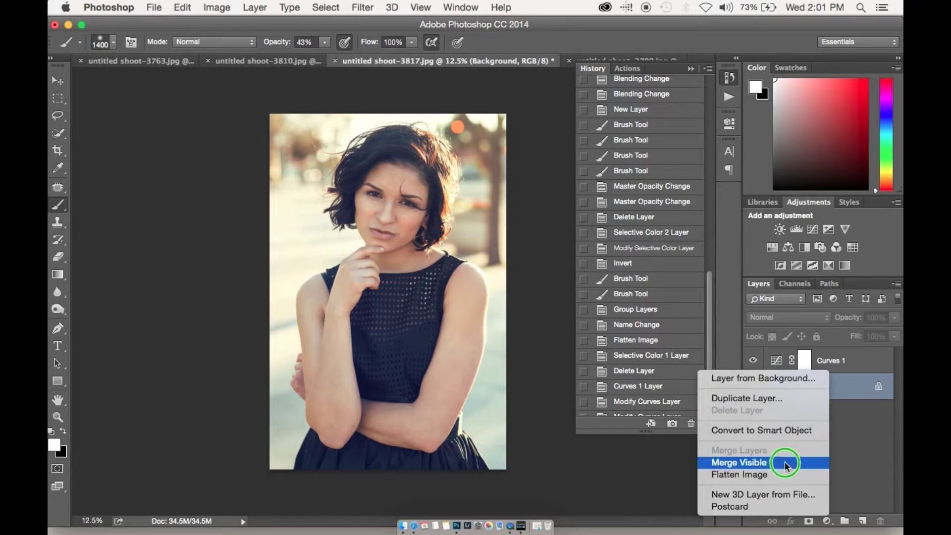
left_click(779, 479)
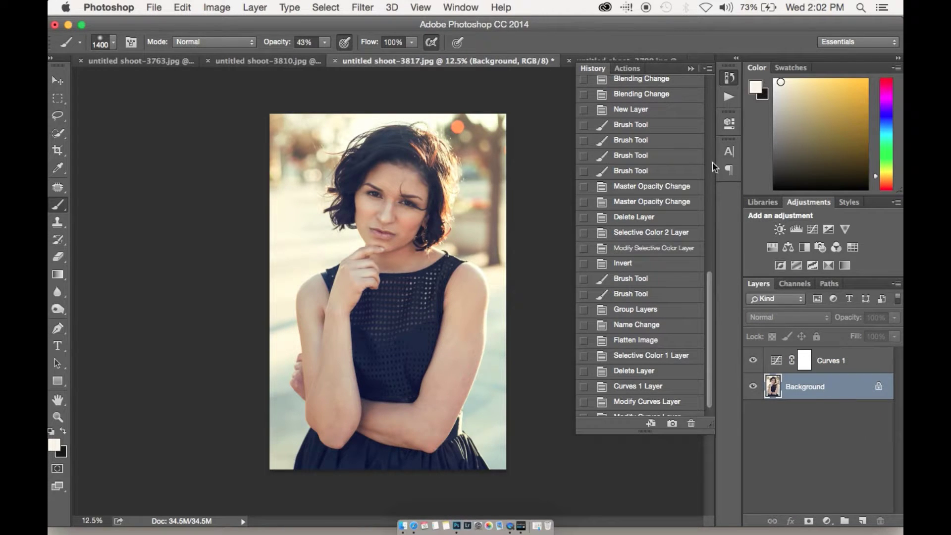
Compare the original photo with Snapshot 1 and Snapshot 2 in the edit history, ending on Snapshot 2.
left_click_drag(707, 335, 703, 94)
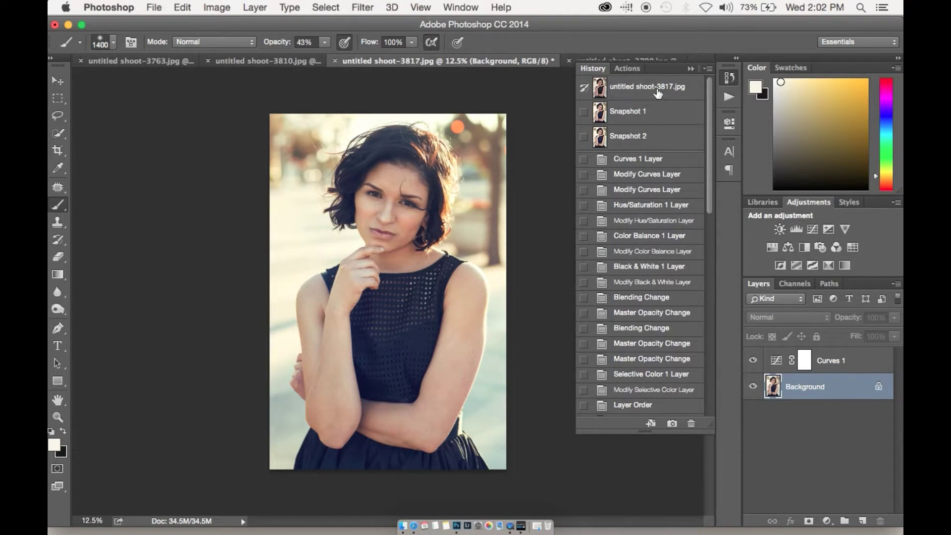
left_click(657, 93)
left_click(653, 117)
left_click(649, 142)
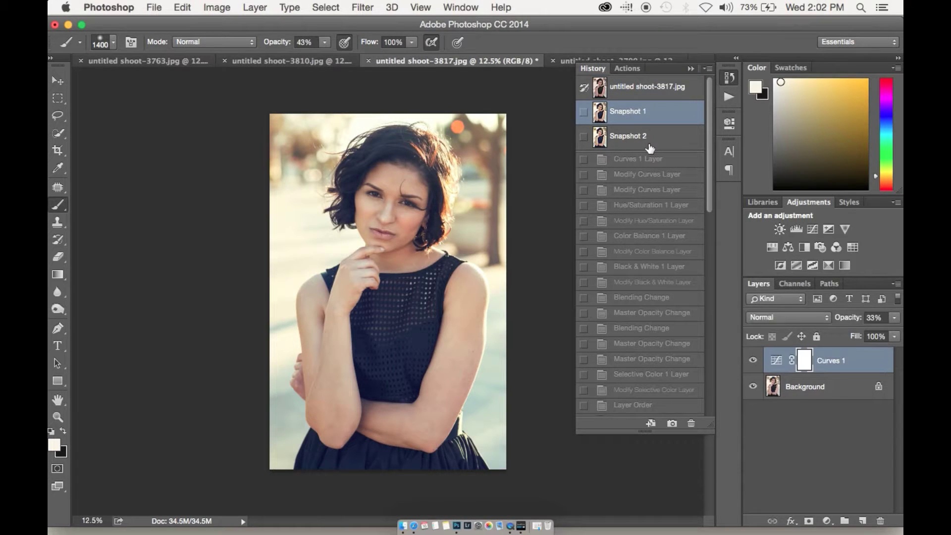
left_click(657, 116)
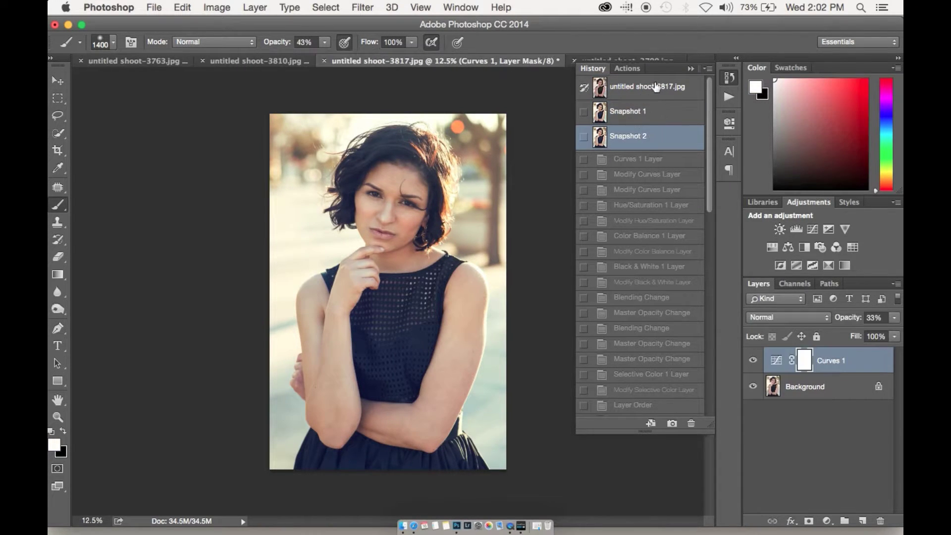
left_click(655, 89)
left_click(646, 144)
left_click_drag(708, 129, 691, 346)
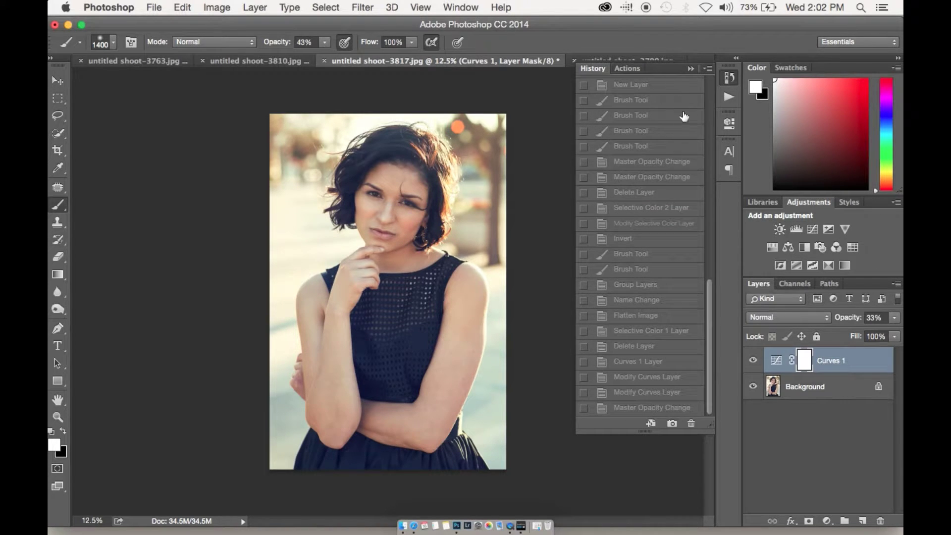
left_click(692, 69)
Reduce the Curves 1 layer's opacity a little further and compare the photo with the layer hidden and shown.
left_click(753, 361)
left_click(753, 361)
left_click(753, 362)
left_click(753, 362)
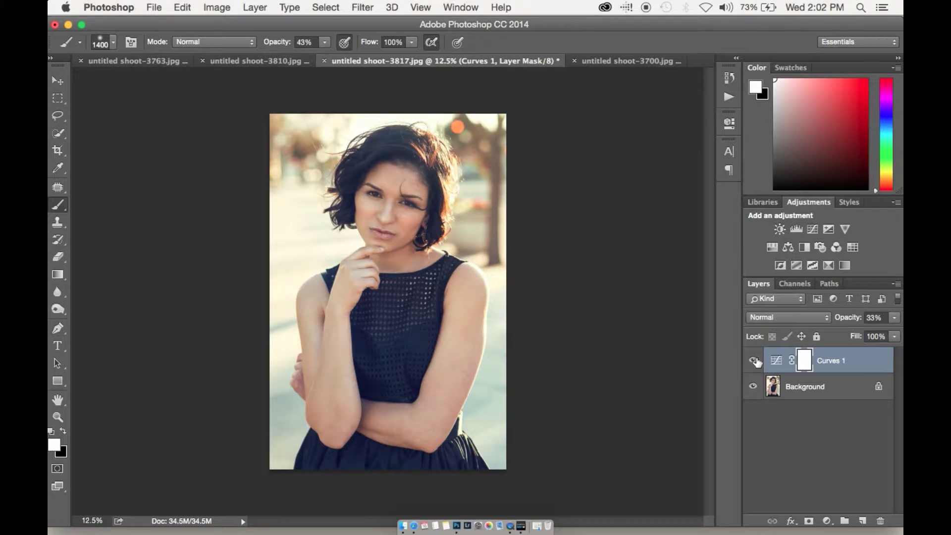
left_click_drag(850, 318, 839, 318)
left_click(753, 361)
left_click(754, 361)
Flatten the image into a single Background layer and add a new layer named highlights above it.
right_click(814, 394)
left_click(780, 398)
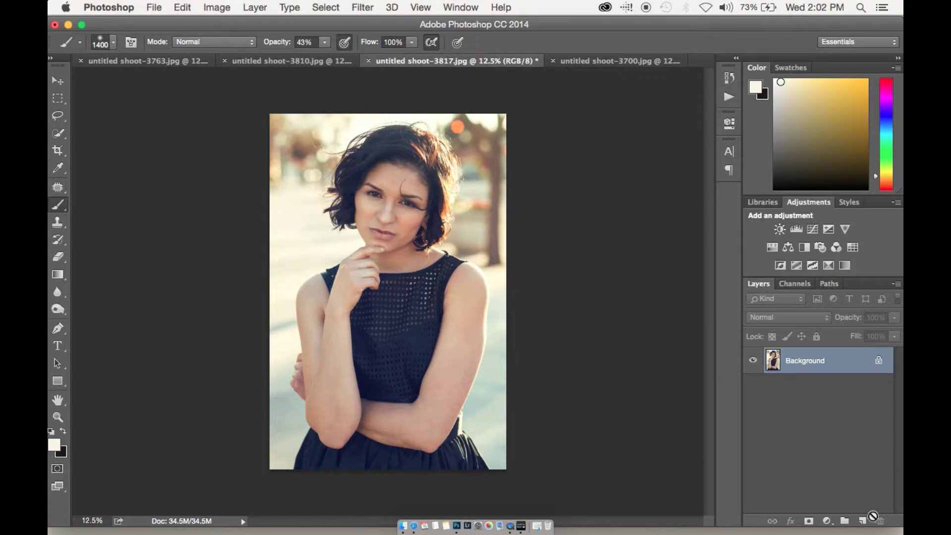
left_click(862, 521)
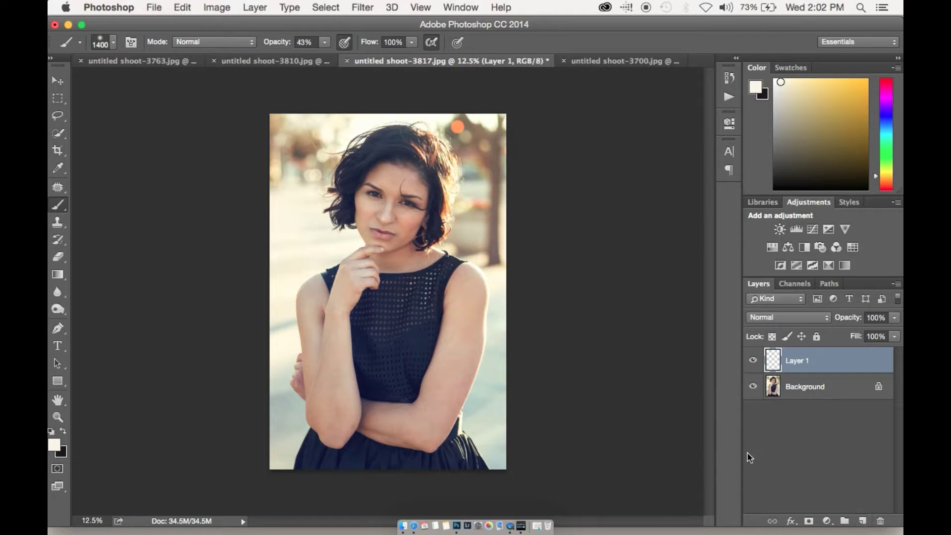
double_click(799, 363)
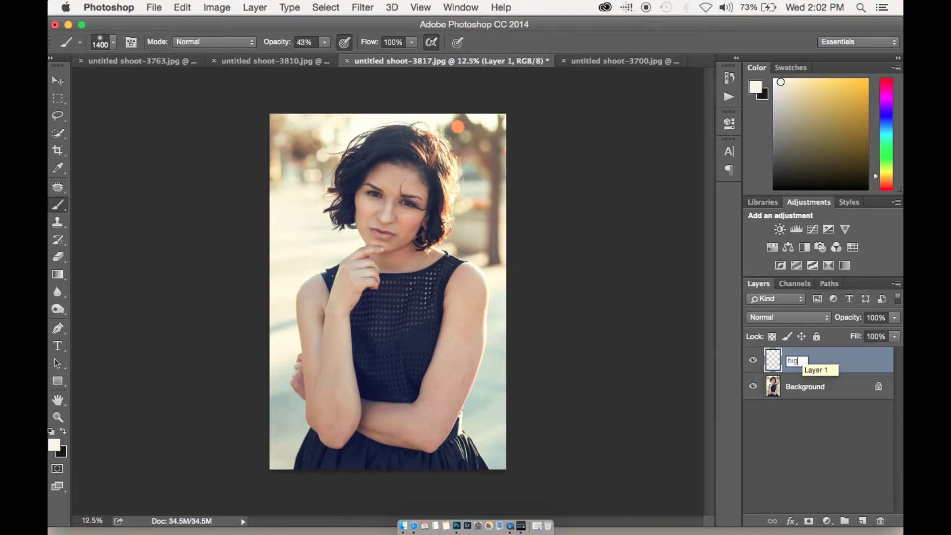
type("highlights")
key("Return")
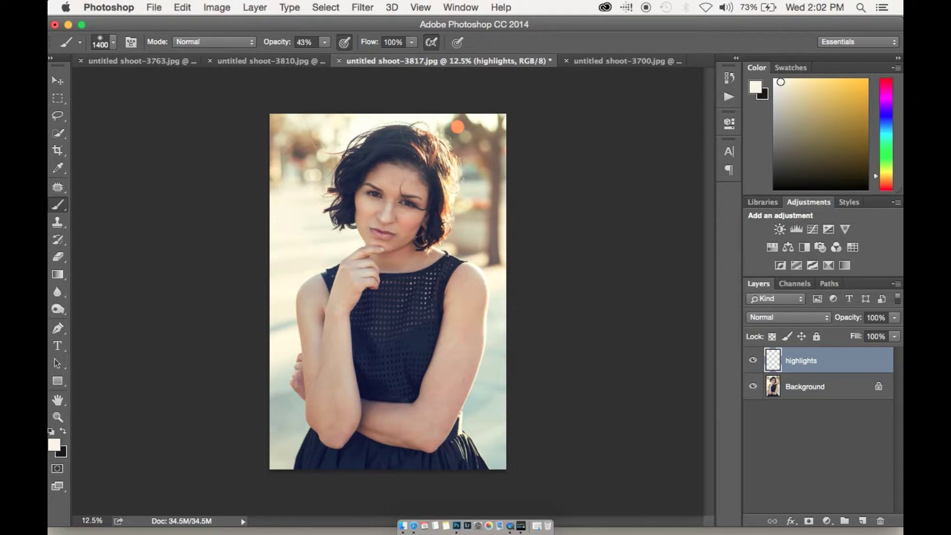
Set the highlights layer to Soft Light blending and the brush to 10% opacity and a size of 198 px.
left_click(813, 326)
left_click(815, 472)
mouse_move(277, 47)
left_mouse_down()
mouse_move(255, 43)
mouse_move(265, 46)
left_mouse_up()
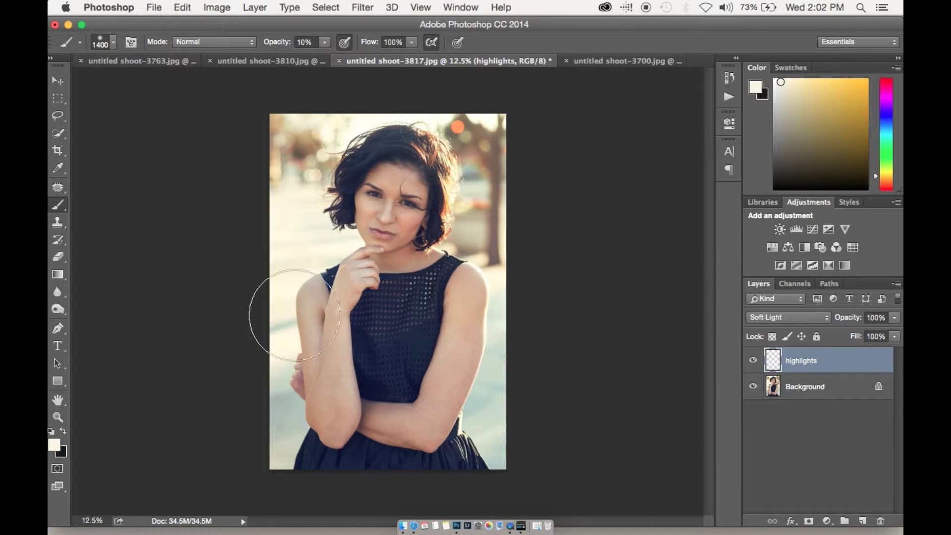
key("super+plus")
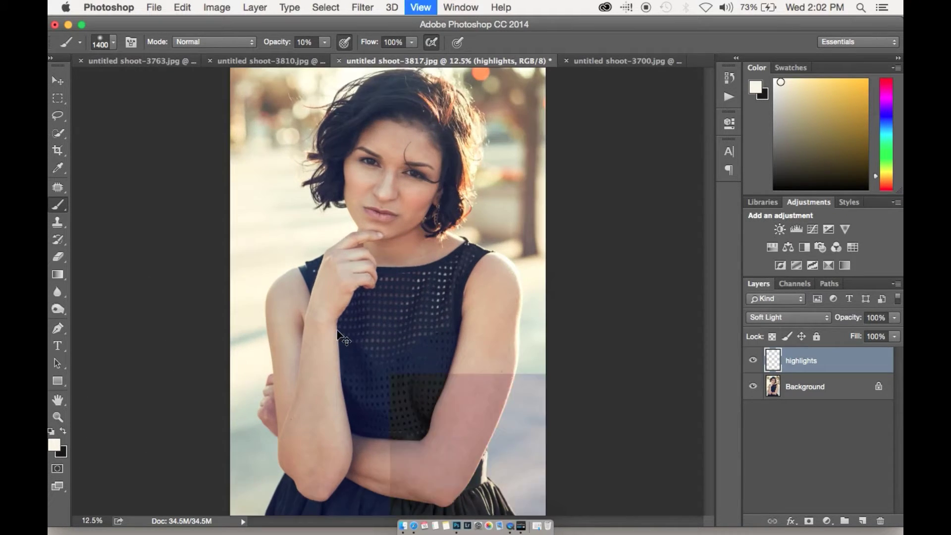
key("super+plus")
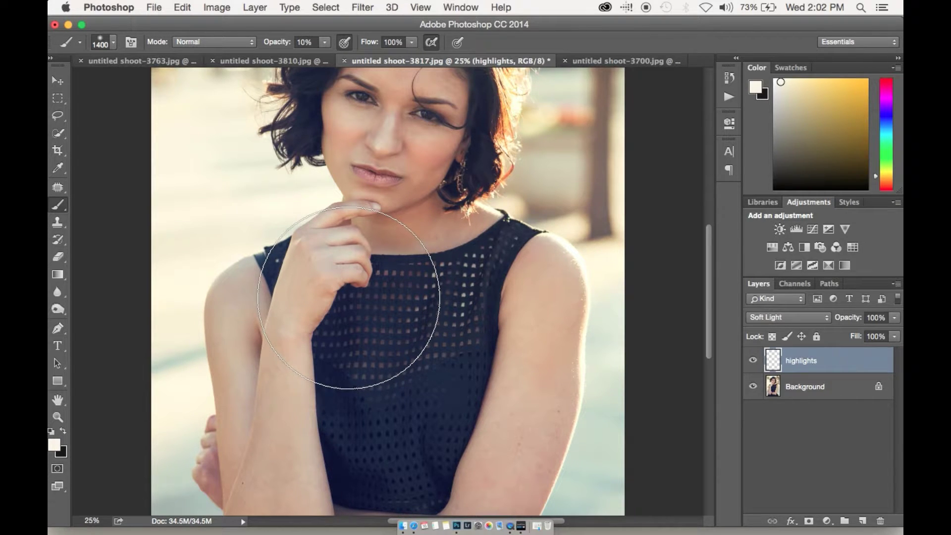
right_click(468, 301)
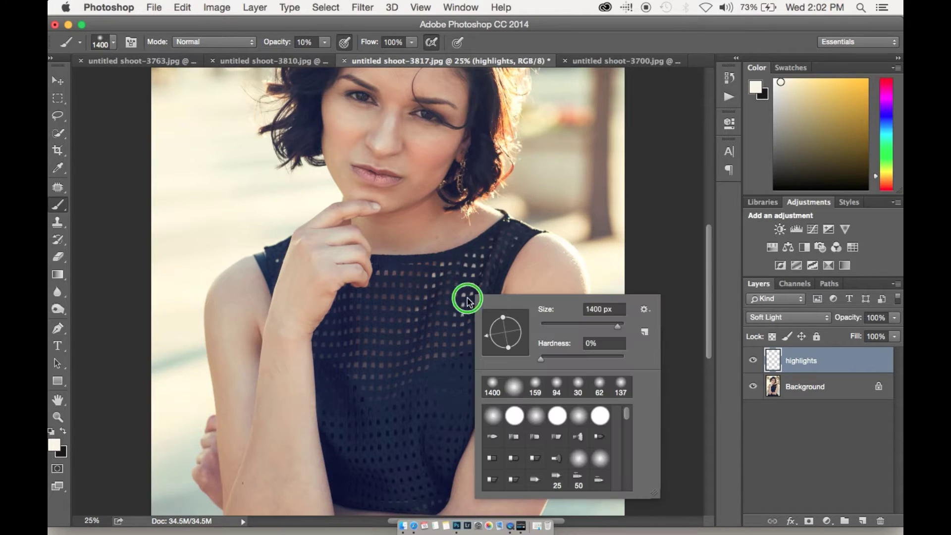
left_click_drag(618, 326, 602, 327)
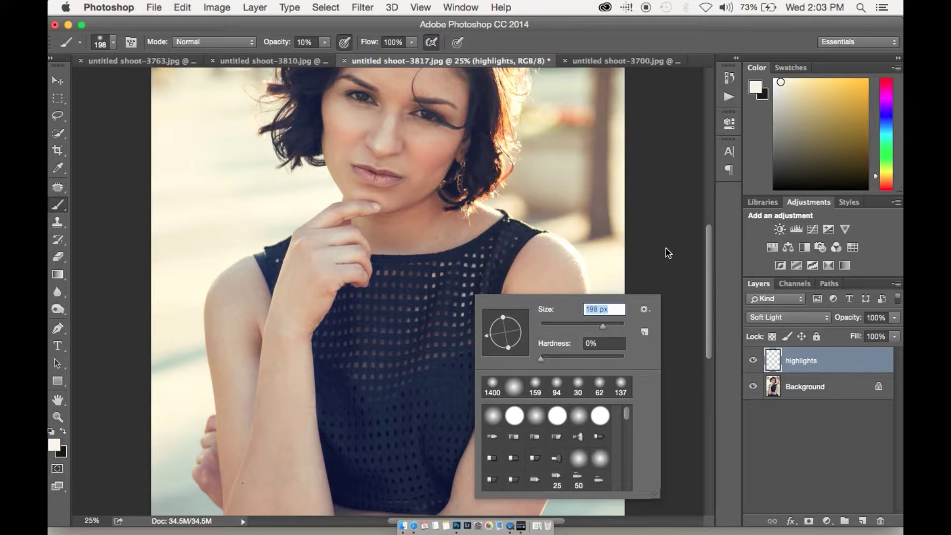
key("Return")
key("Return")
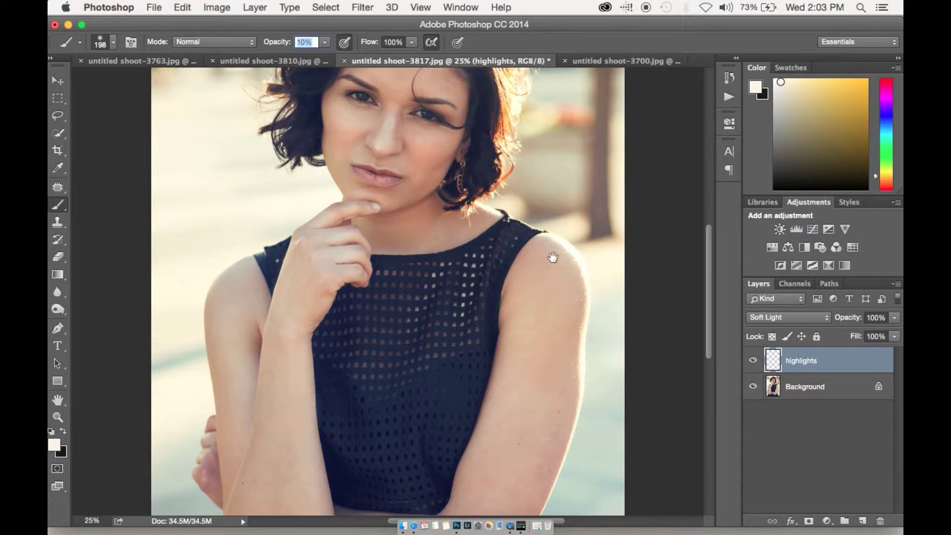
Reduce the brush to 79 px and paint highlights over the eyes and their inner corners on the highlights layer.
key("super+equal")
key("super+equal")
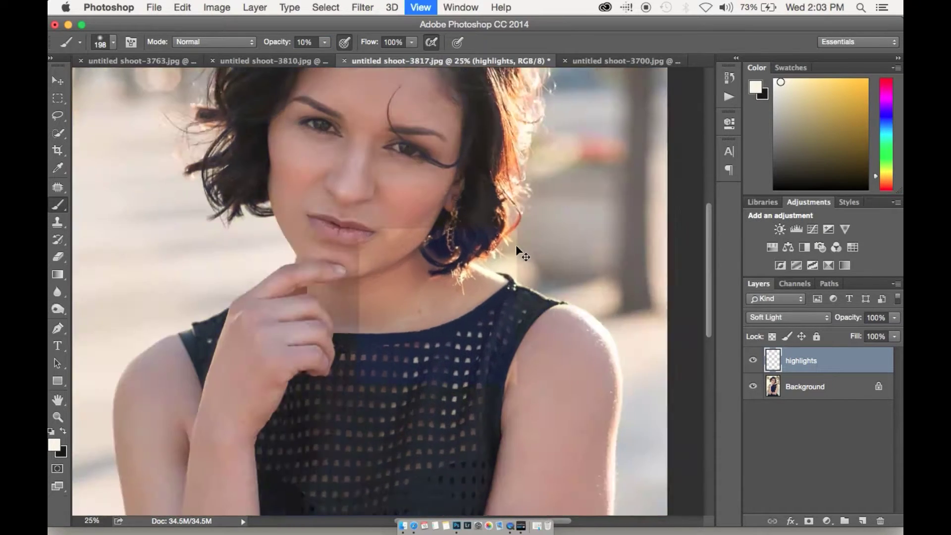
key("super+equal")
key("super+equal")
scroll(547, 329, "up", 5)
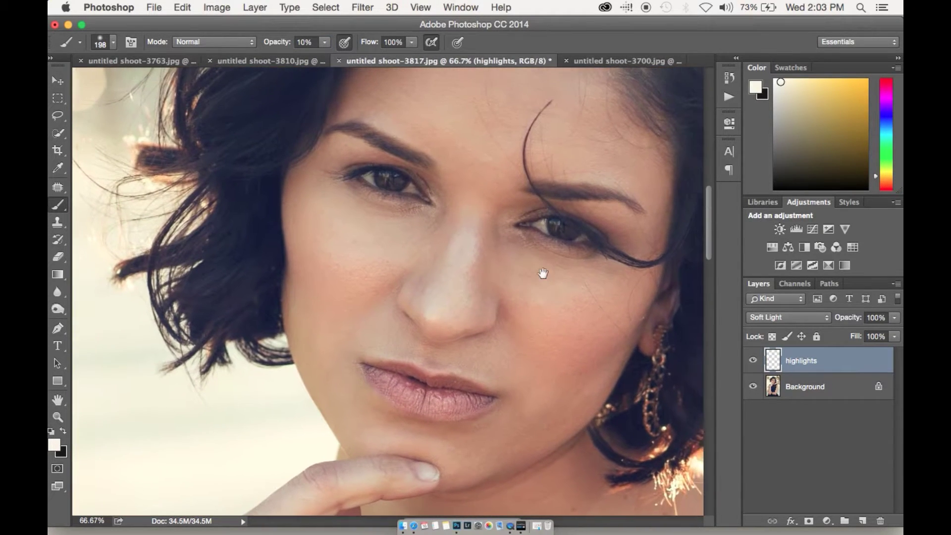
right_click(533, 251)
left_click_drag(672, 267, 617, 263)
key("Return")
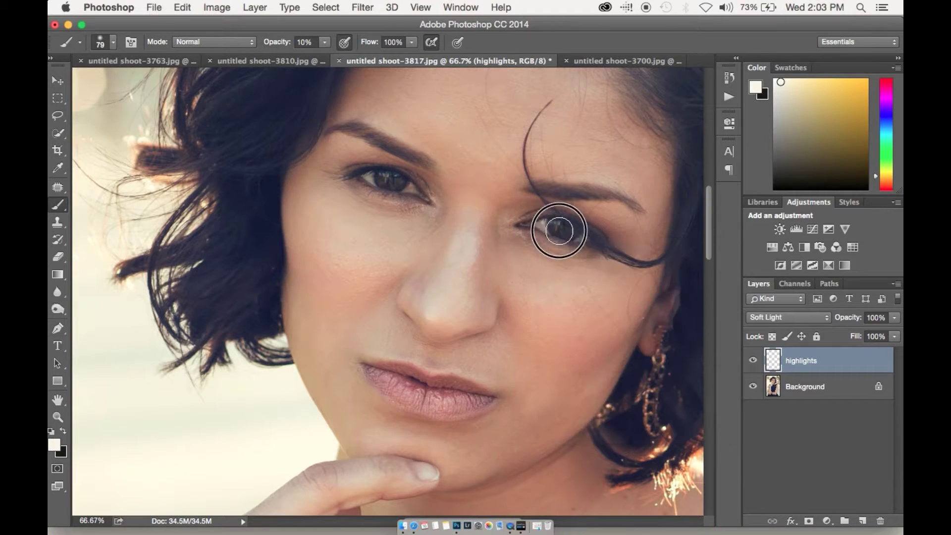
mouse_move(421, 203)
left_mouse_down()
mouse_move(372, 178)
mouse_move(431, 201)
left_mouse_up()
left_click_drag(515, 230, 520, 228)
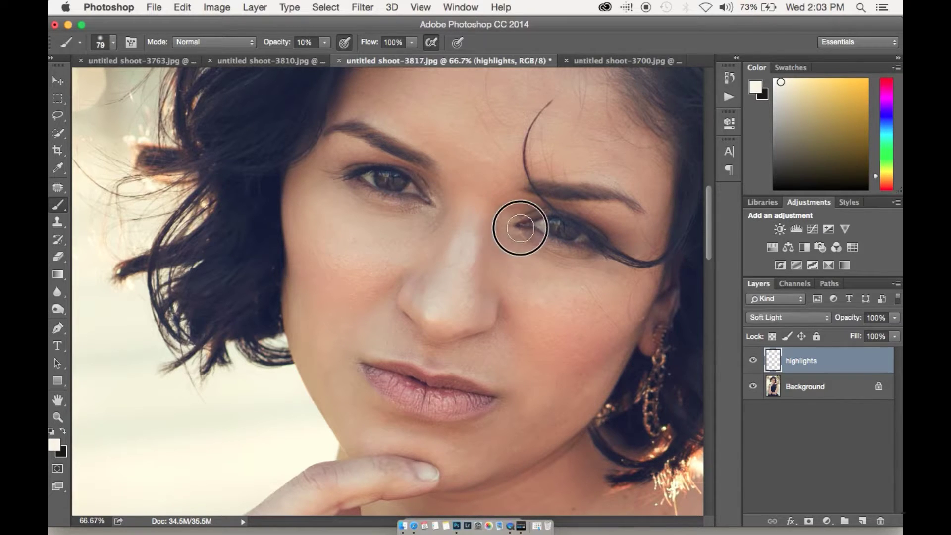
Enlarge the brush to 137 px and paint highlights under the eye and around the bridge of the nose.
right_click(525, 315)
left_click_drag(632, 346, 640, 346)
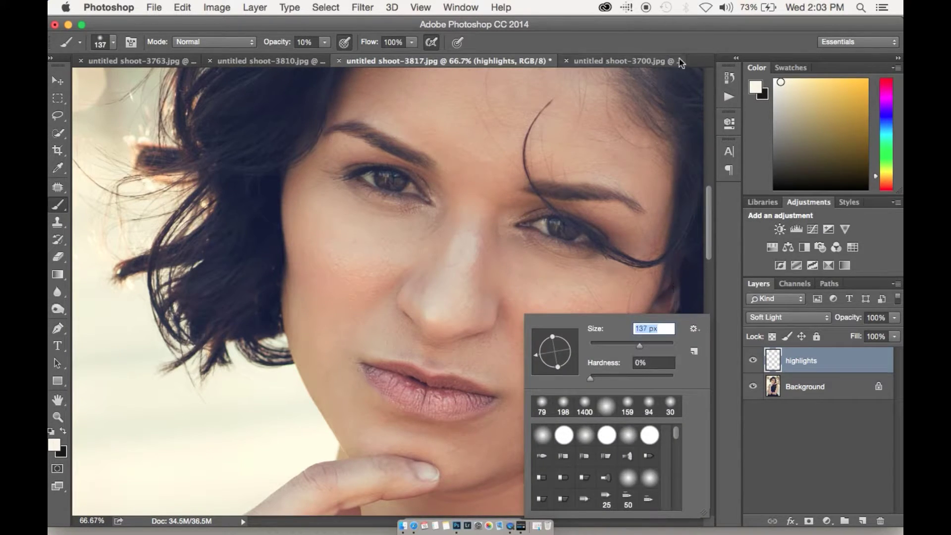
mouse_move(541, 249)
left_mouse_down()
mouse_move(508, 249)
mouse_move(529, 288)
mouse_move(603, 255)
mouse_move(554, 290)
mouse_move(557, 270)
mouse_move(522, 247)
mouse_move(429, 355)
mouse_move(484, 221)
mouse_move(486, 178)
left_mouse_up()
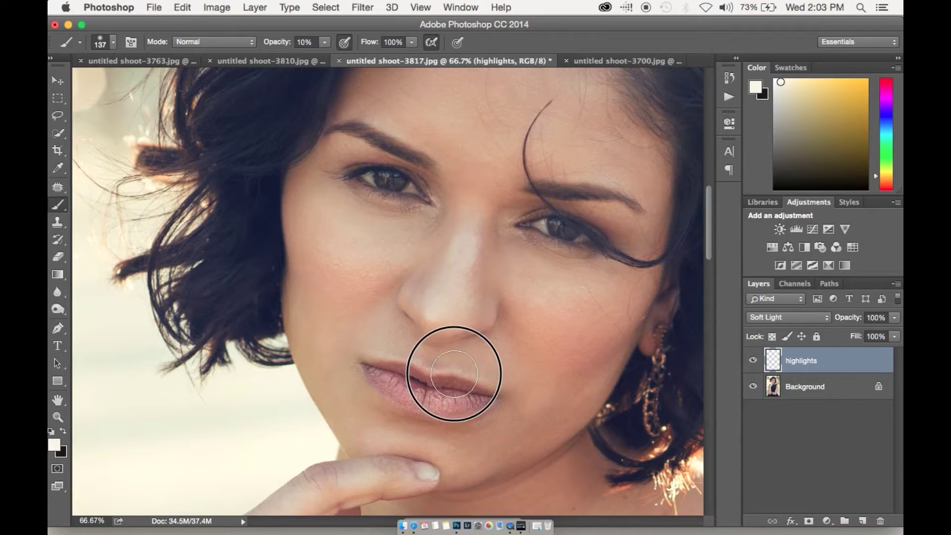
Reduce the brush to 79 px and paint highlights over the lips and the upper lip's edge.
right_click(425, 403)
left_click(556, 346)
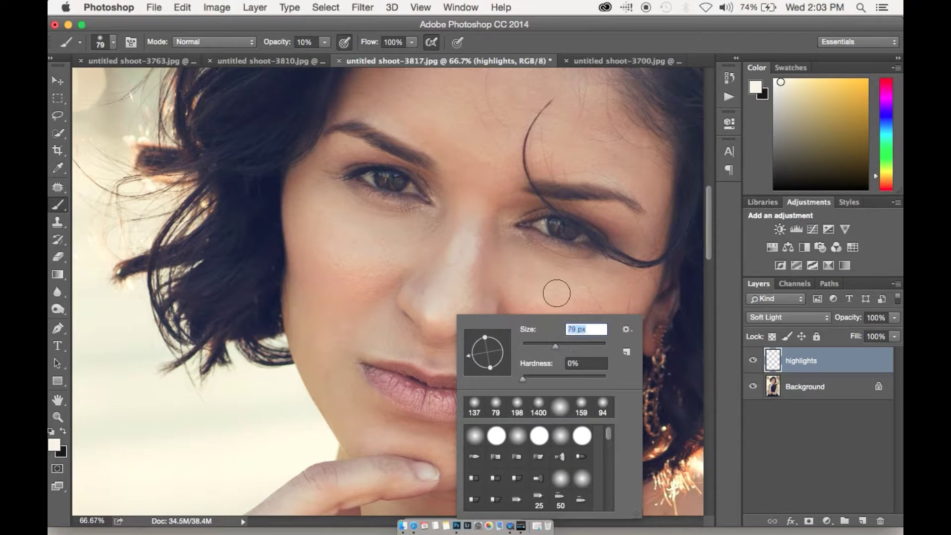
left_click(415, 394)
left_click(418, 395)
left_click_drag(407, 367, 494, 388)
Enlarge the brush to 143 px and paint highlights under the other eye and along the cheeks.
right_click(334, 244)
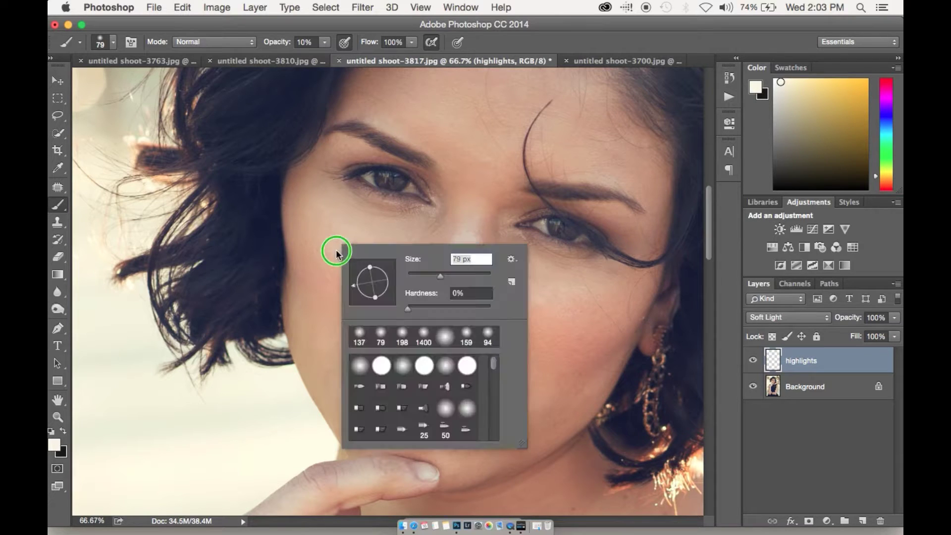
left_click_drag(441, 276, 456, 276)
mouse_move(353, 236)
left_mouse_down()
mouse_move(378, 241)
mouse_move(402, 224)
mouse_move(375, 209)
left_mouse_up()
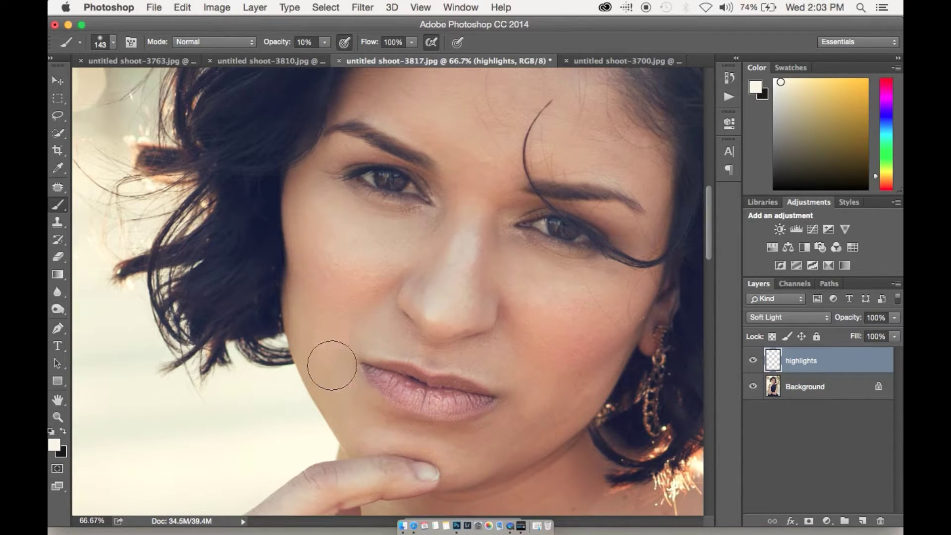
mouse_move(647, 373)
left_mouse_down()
mouse_move(616, 350)
mouse_move(612, 375)
left_mouse_up()
Paint highlights over the fingers and back of the hand held at the chin.
scroll(490, 391, "down", 5)
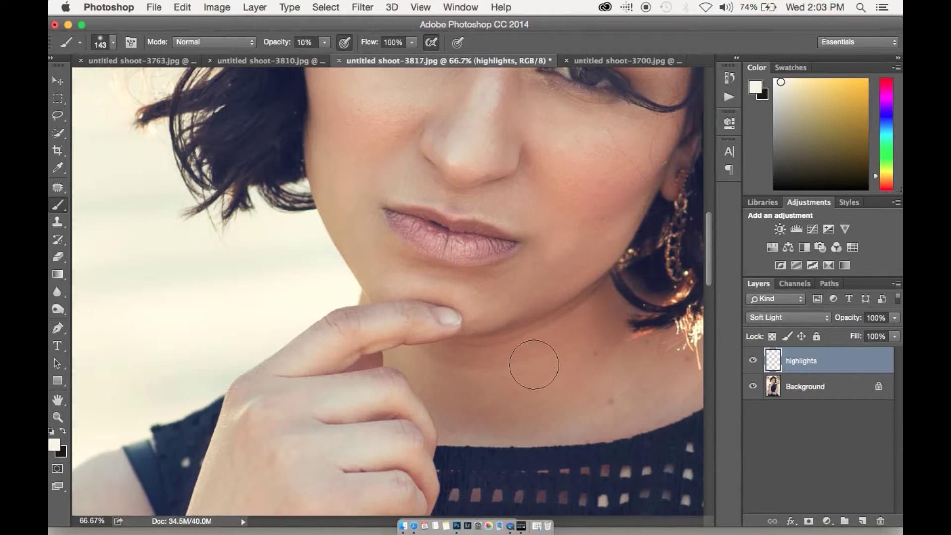
mouse_move(441, 412)
left_mouse_down()
mouse_move(442, 375)
mouse_move(496, 203)
left_mouse_up()
left_click_drag(399, 267, 429, 218)
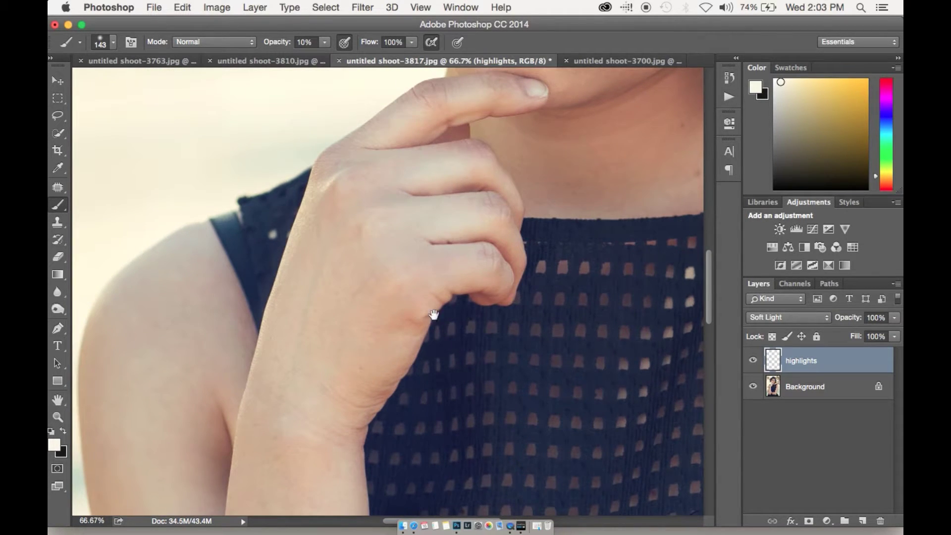
Paint highlights down the center of the raised forearm toward the elbow.
left_click_drag(434, 315, 526, 180)
left_click_drag(435, 322, 445, 155)
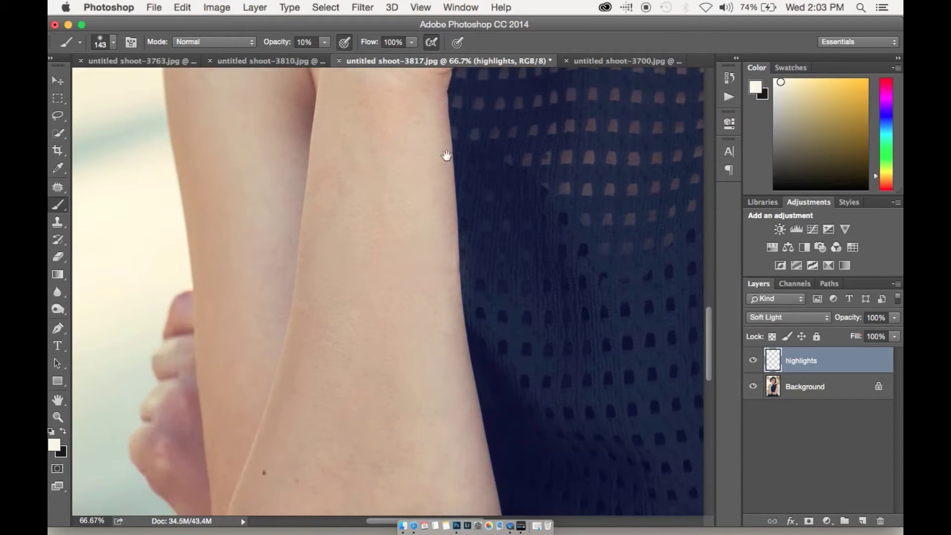
left_click_drag(357, 420, 357, 346)
mouse_move(455, 320)
left_mouse_down()
mouse_move(416, 240)
mouse_move(385, 48)
left_mouse_up()
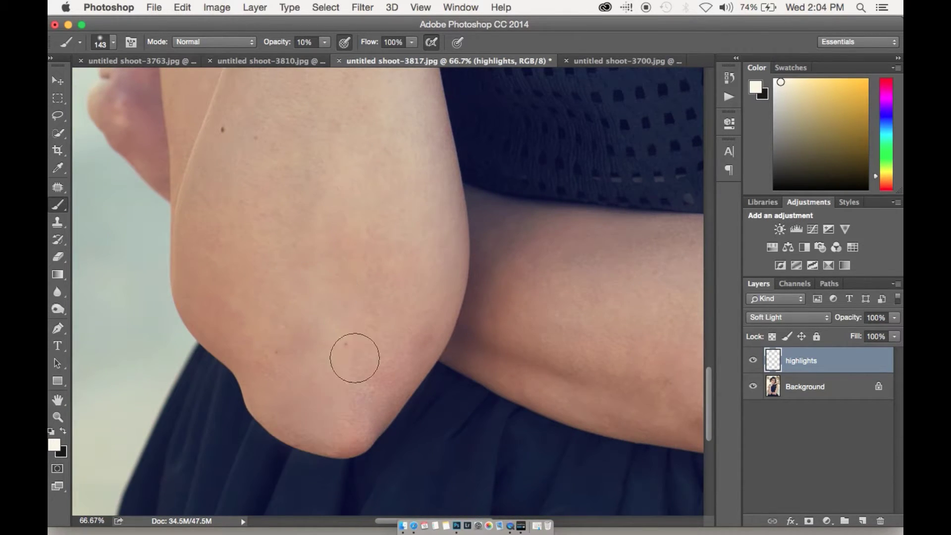
Paint highlights along the folded forearm lying across the waist.
scroll(329, 381, "up", 5)
scroll(329, 382, "right", 8)
left_click_drag(499, 367, 274, 307)
left_click_drag(485, 382, 295, 361)
left_click_drag(511, 372, 436, 383)
left_click(350, 328)
Set the brush size to 188 px and paint highlights over the folded arm's upper arm and shoulder.
scroll(406, 392, "right", 8)
scroll(405, 393, "up", 4)
right_click(421, 317)
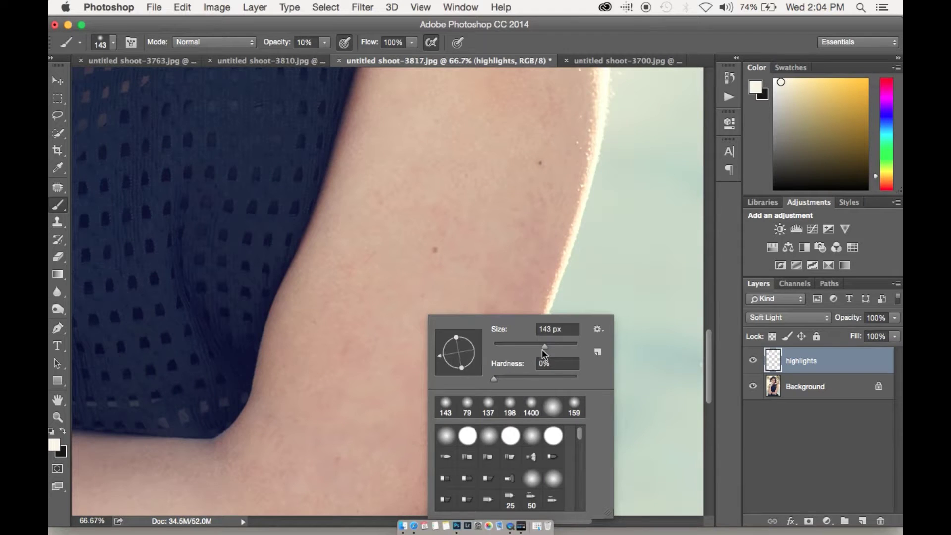
left_click_drag(544, 345, 525, 345)
left_click(637, 223)
key("super+minus")
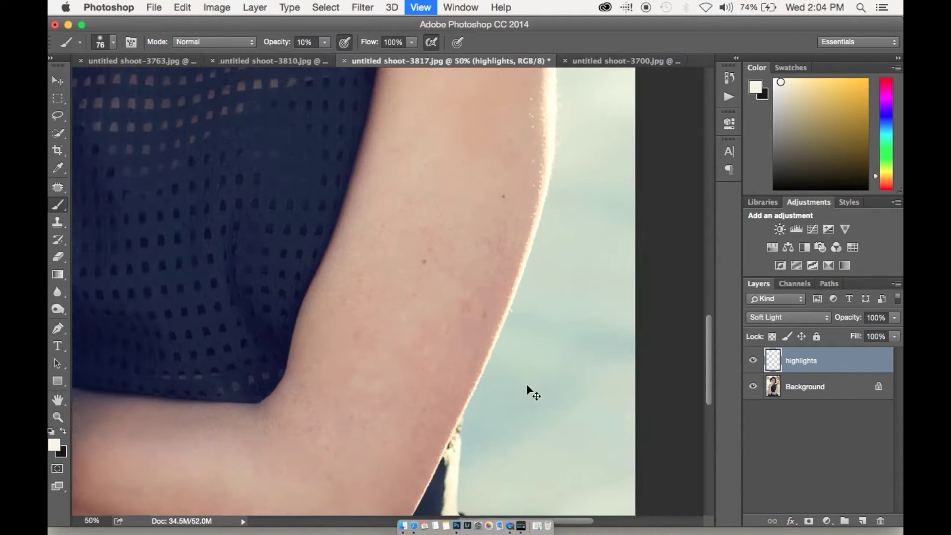
key("super+minus")
right_click(442, 371)
left_click_drag(524, 347, 563, 346)
mouse_move(437, 151)
left_mouse_down()
mouse_move(416, 218)
mouse_move(438, 148)
mouse_move(419, 168)
mouse_move(439, 132)
mouse_move(433, 230)
mouse_move(448, 126)
mouse_move(436, 159)
mouse_move(451, 111)
mouse_move(429, 105)
left_mouse_up()
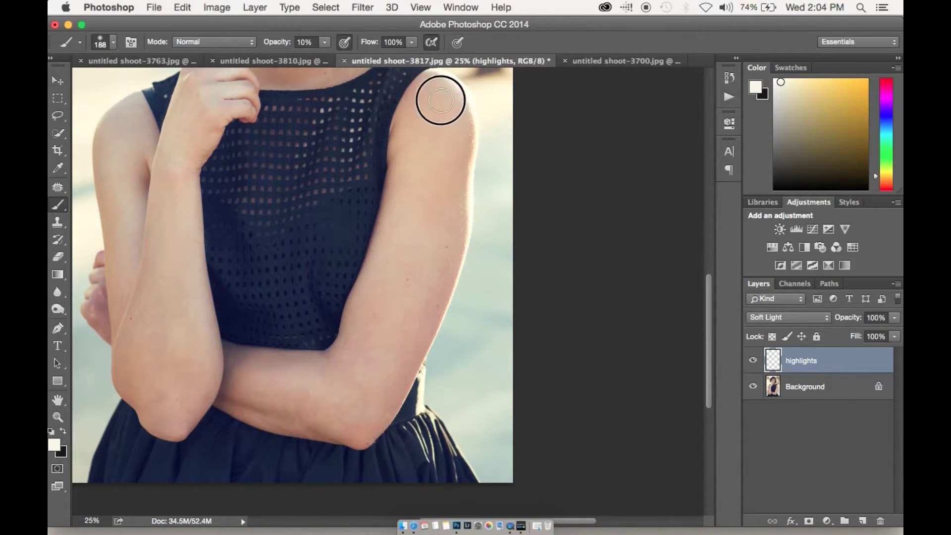
Paint highlights across the forehead with the 188 px brush.
scroll(476, 238, "up", 5)
scroll(476, 237, "left", 3)
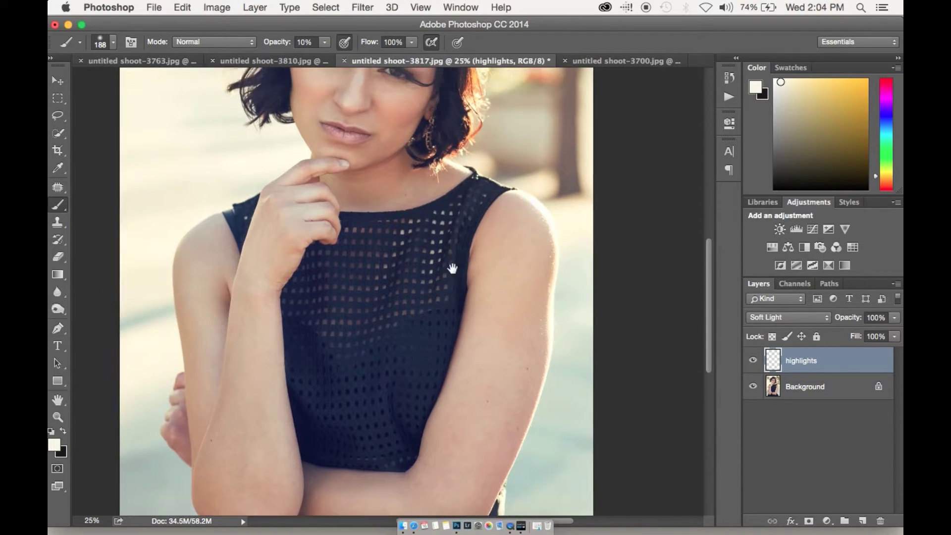
scroll(452, 268, "up", 3)
scroll(422, 202, "up", 3)
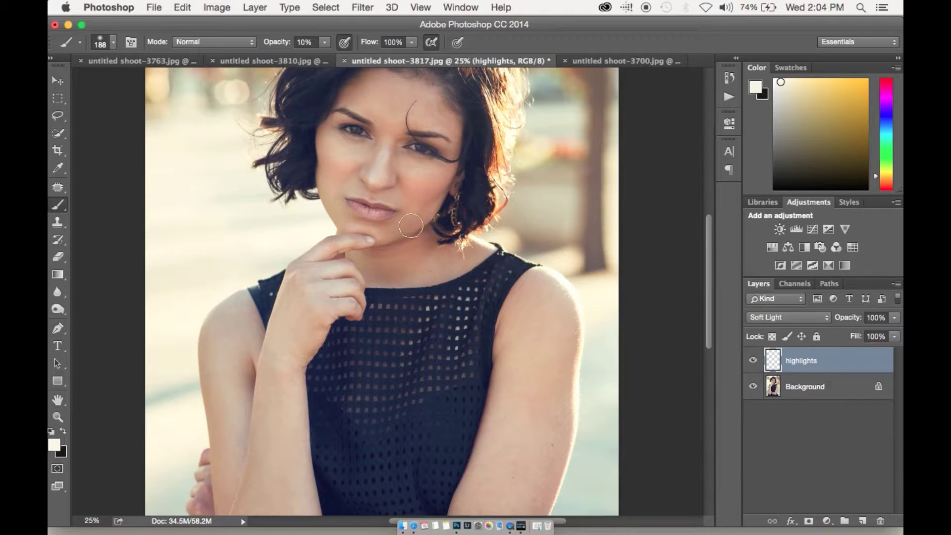
mouse_move(369, 109)
left_mouse_down()
mouse_move(412, 95)
mouse_move(437, 102)
mouse_move(428, 104)
mouse_move(443, 130)
mouse_move(359, 97)
mouse_move(423, 102)
mouse_move(393, 113)
left_mouse_up()
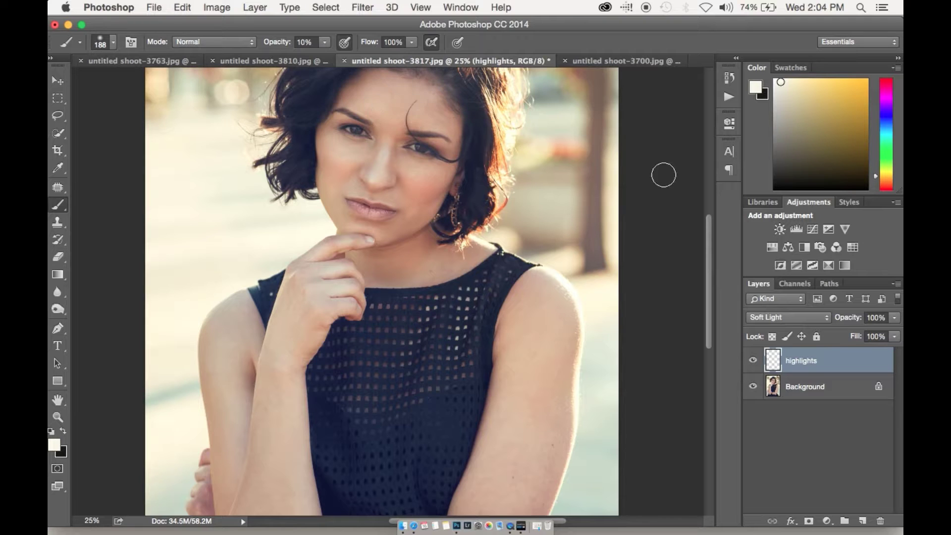
Toggle the highlights layer's visibility to compare the portrait with and without the painted highlights.
left_click(753, 361)
left_click(753, 360)
left_click(753, 361)
left_click(753, 361)
left_click(753, 361)
left_click(753, 362)
Add a new layer named shadows above the highlights layer and set its blend mode to Soft Light.
left_click(863, 520)
double_click(794, 359)
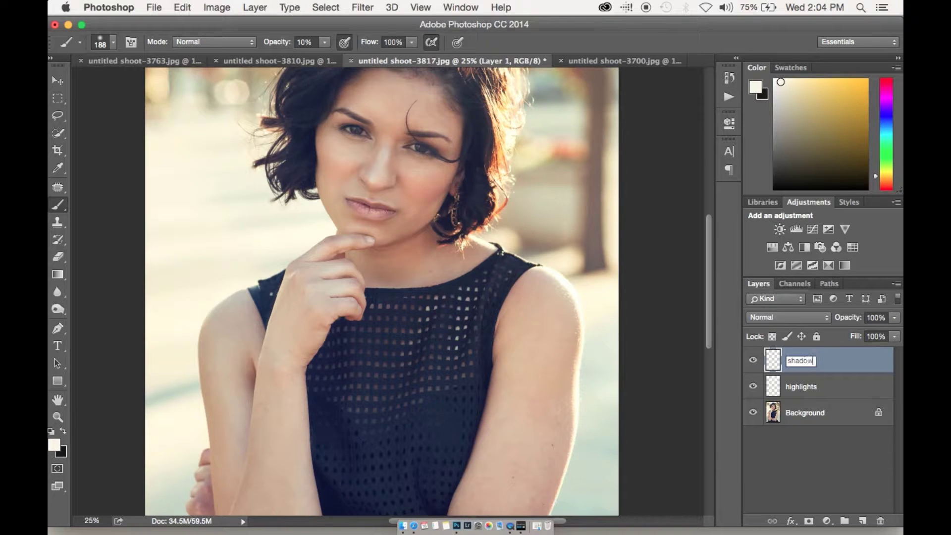
key("Return")
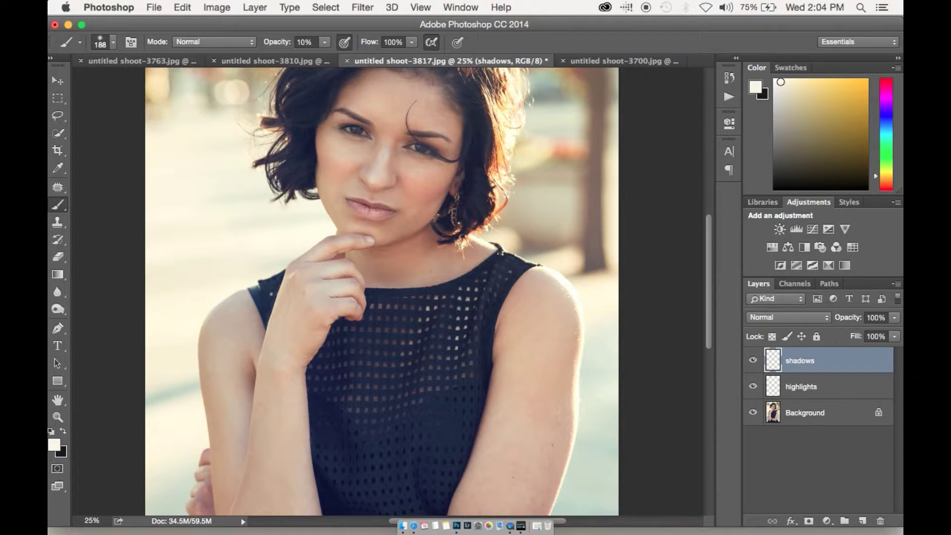
left_click(764, 321)
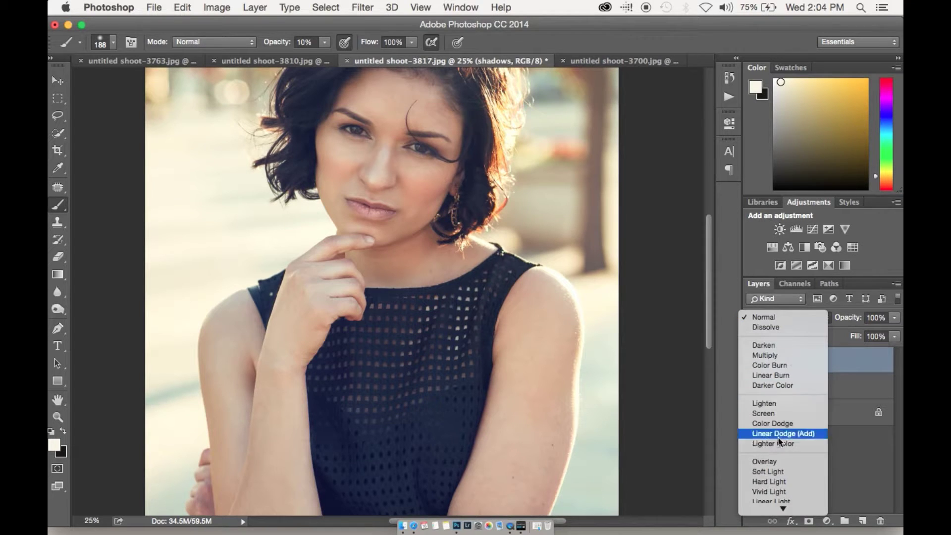
left_click(774, 472)
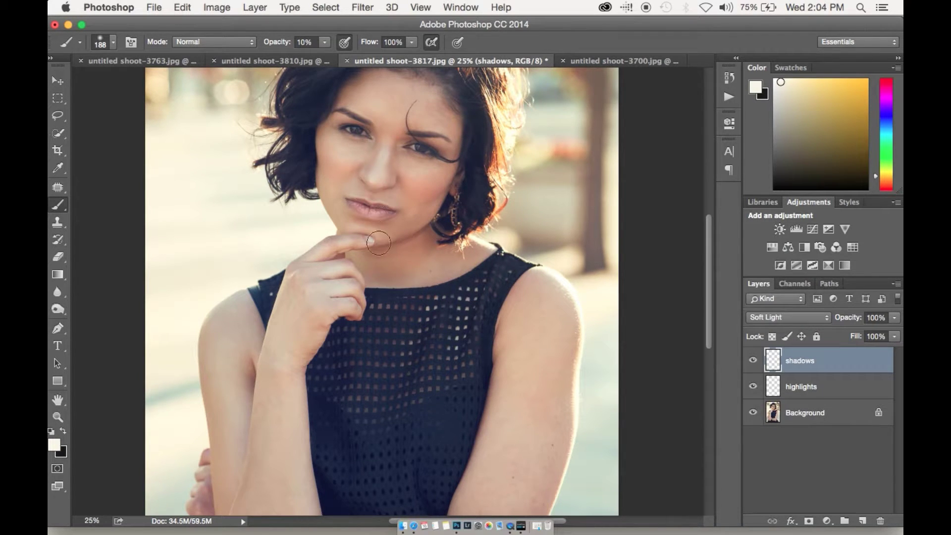
Set the brush opacity to 23%, switch the brush color to black, and paint shadows under the cheekbones and around the face's edges.
left_click_drag(268, 46, 285, 46)
key("x")
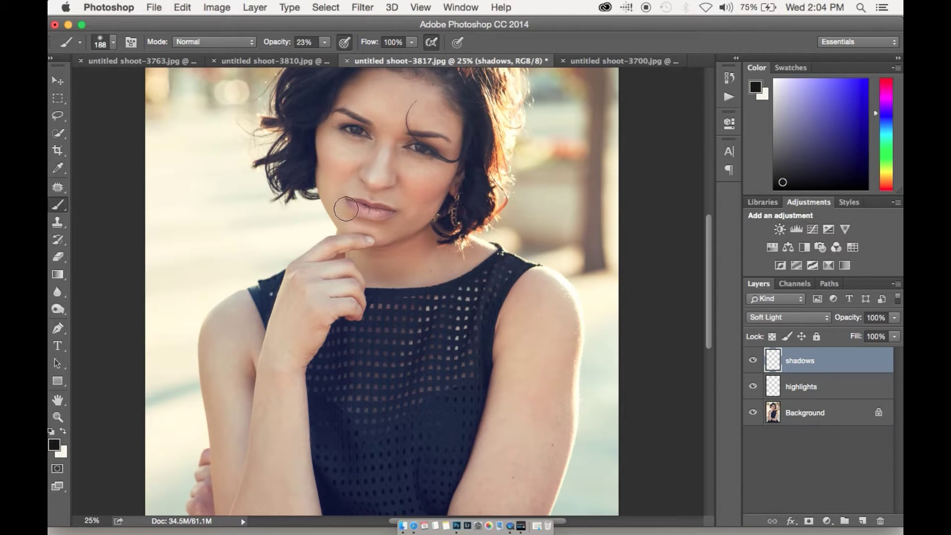
mouse_move(314, 163)
left_mouse_down()
mouse_move(316, 136)
mouse_move(323, 159)
left_mouse_up()
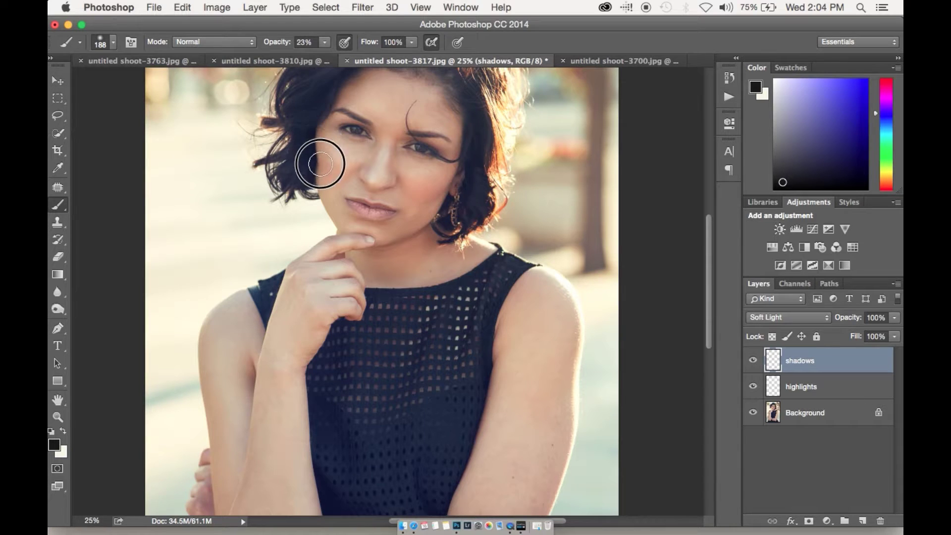
mouse_move(446, 191)
left_mouse_down()
mouse_move(416, 201)
mouse_move(459, 161)
mouse_move(462, 109)
mouse_move(450, 82)
mouse_move(368, 81)
mouse_move(348, 100)
left_mouse_up()
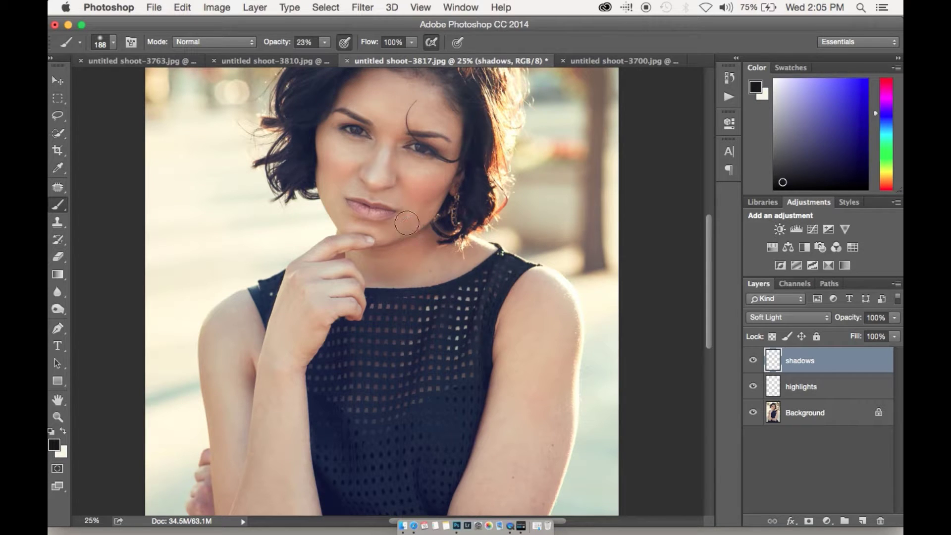
Reduce the brush to 83 px and paint shadows below the lips and around the nose.
right_click(401, 353)
left_click(507, 346)
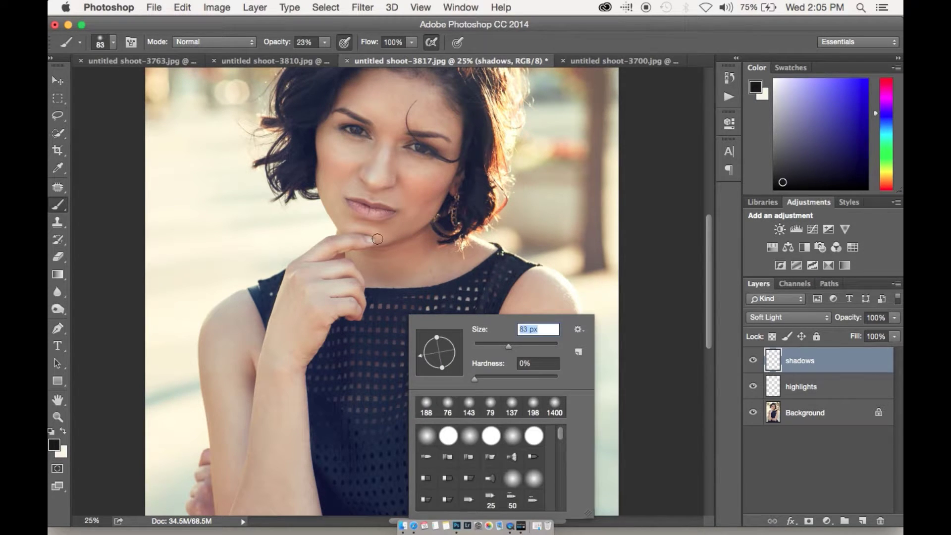
mouse_move(387, 210)
left_mouse_down()
mouse_move(351, 199)
mouse_move(353, 207)
mouse_move(422, 152)
mouse_move(396, 163)
mouse_move(396, 141)
mouse_move(384, 178)
mouse_move(371, 184)
mouse_move(385, 168)
mouse_move(373, 187)
left_mouse_up()
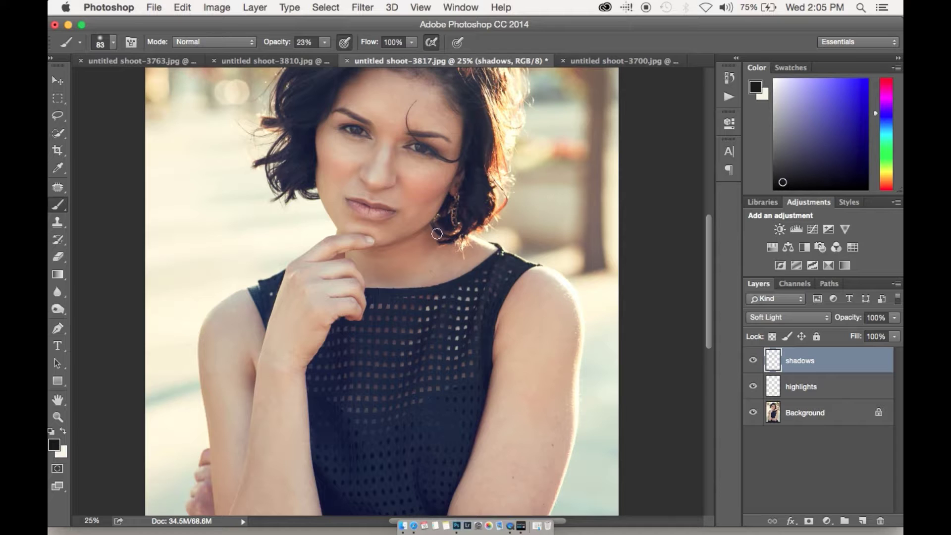
Enlarge the brush to 162 px and paint shadows under the jawline and across the neck.
scroll(431, 218, "down", 3)
right_click(421, 214)
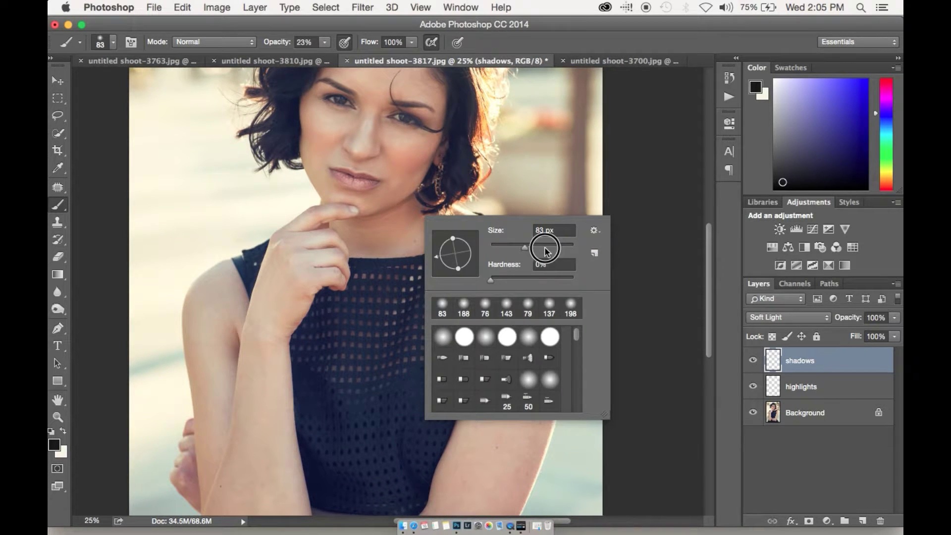
left_click_drag(539, 242, 538, 244)
left_click(659, 163)
mouse_move(394, 194)
left_mouse_down()
mouse_move(387, 190)
mouse_move(371, 213)
left_mouse_up()
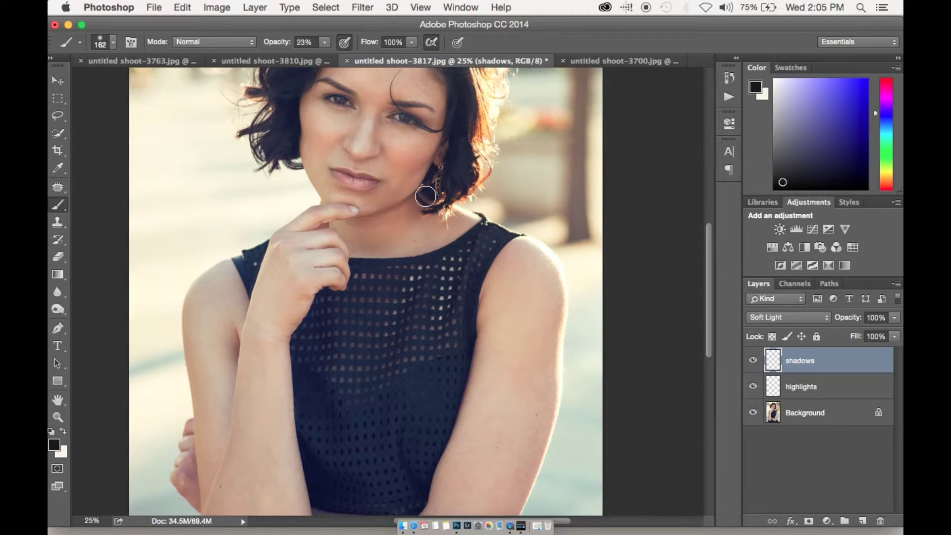
mouse_move(365, 227)
left_mouse_down()
mouse_move(363, 245)
mouse_move(384, 248)
left_mouse_up()
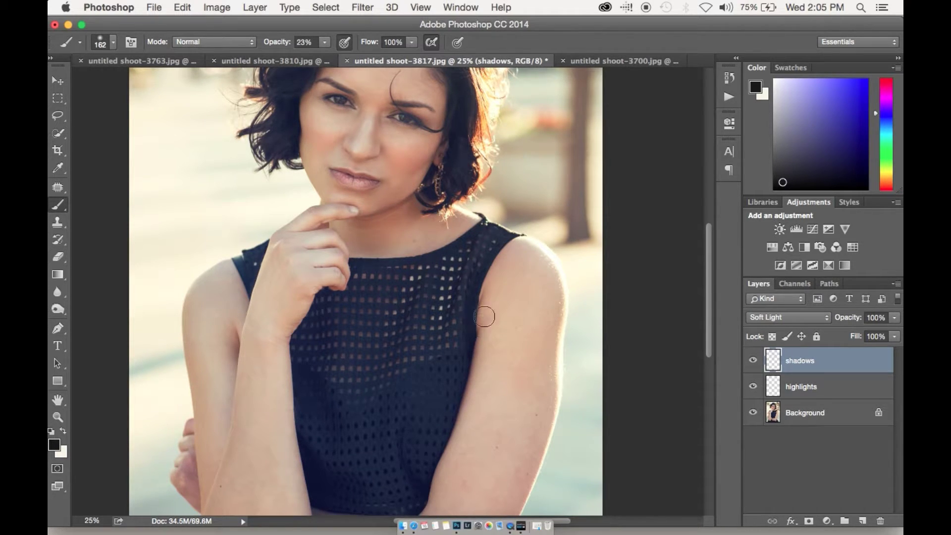
Paint shadows along the edges of the folded arm's upper arm and shoulder.
mouse_move(558, 333)
left_mouse_down()
mouse_move(528, 223)
mouse_move(500, 369)
left_mouse_up()
mouse_move(531, 236)
left_mouse_down()
mouse_move(494, 430)
mouse_move(450, 500)
left_mouse_up()
left_click_drag(530, 268, 514, 204)
Enlarge the brush to 268 px and paint shadows down the folded arm's upper arm and around its elbow.
right_click(443, 341)
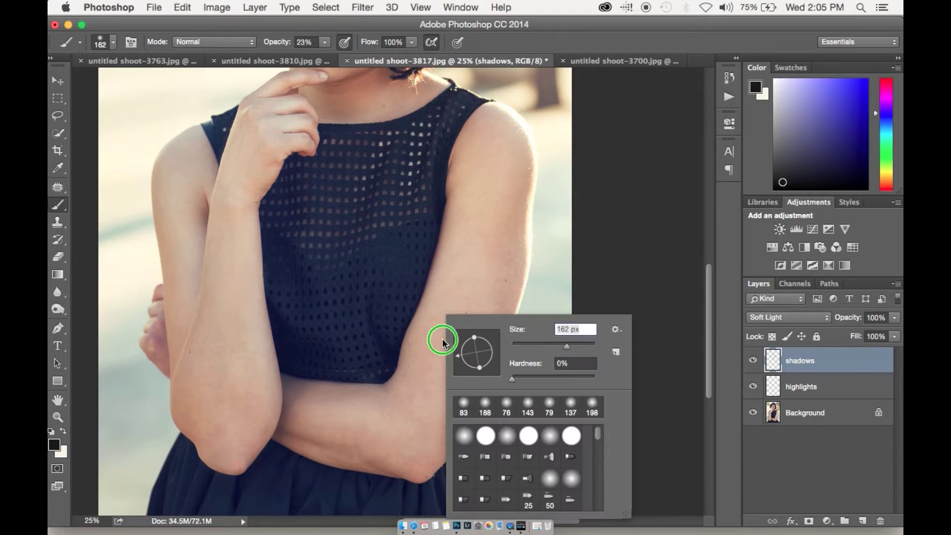
left_click(621, 239)
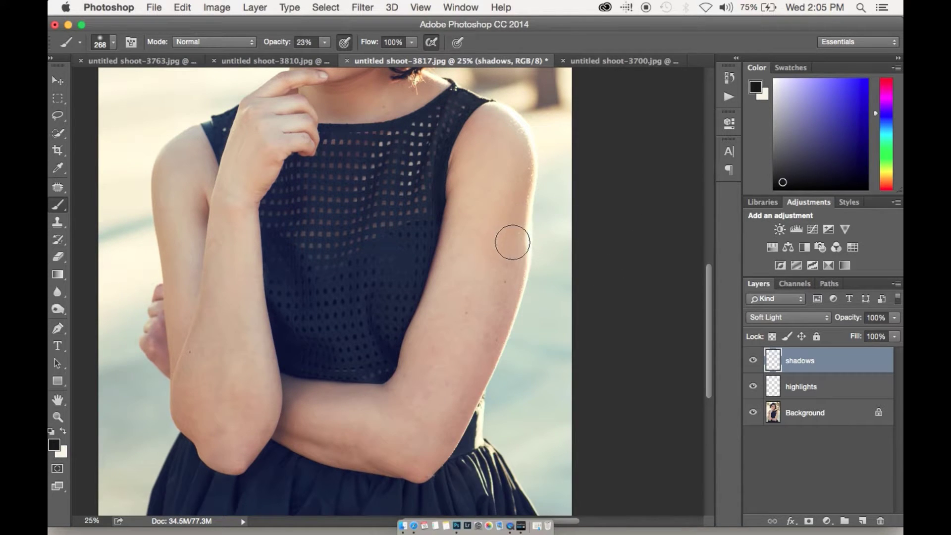
left_click_drag(503, 269, 466, 372)
left_click_drag(446, 242, 409, 341)
mouse_move(382, 403)
left_mouse_down()
mouse_move(372, 387)
mouse_move(314, 373)
mouse_move(315, 433)
mouse_move(416, 450)
mouse_move(304, 431)
mouse_move(437, 430)
left_mouse_up()
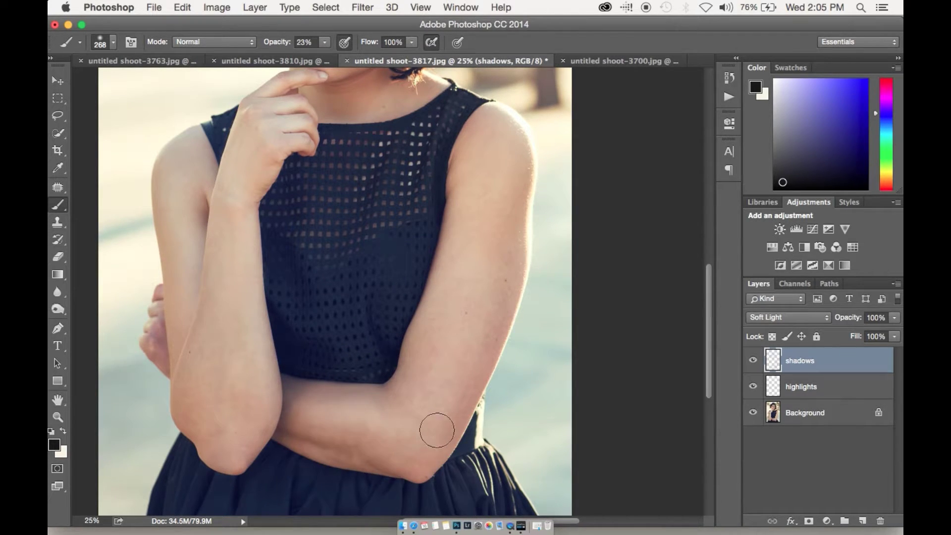
Paint shadows along the raised forearm from elbow to wrist and down the same arm's upper arm.
left_click_drag(421, 397, 509, 361)
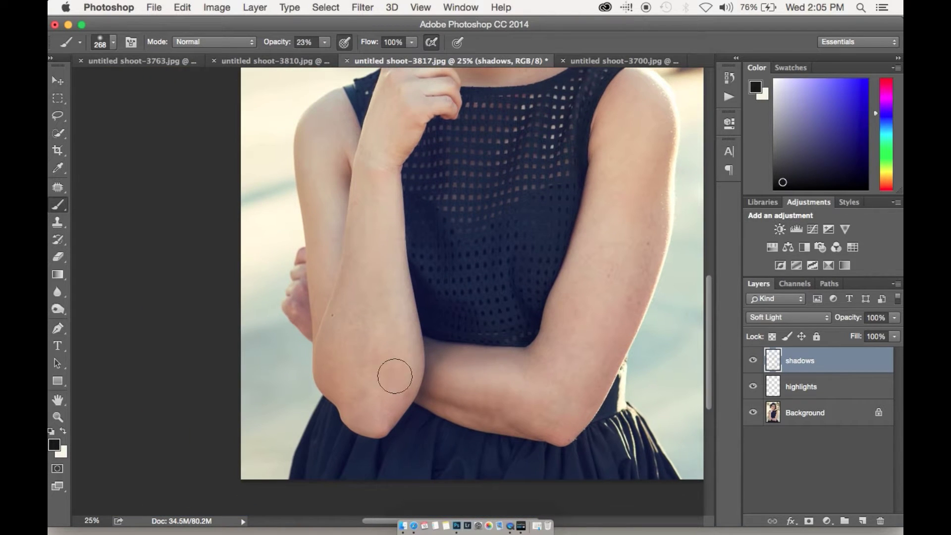
mouse_move(354, 409)
left_mouse_down()
mouse_move(333, 338)
mouse_move(335, 363)
mouse_move(361, 204)
mouse_move(341, 377)
mouse_move(419, 362)
mouse_move(412, 356)
mouse_move(389, 416)
mouse_move(415, 292)
mouse_move(383, 166)
mouse_move(408, 137)
mouse_move(388, 77)
left_mouse_up()
left_click_drag(306, 123, 318, 272)
left_click(338, 196)
Activate the highlights layer, switch the brush to the light color, and paint highlights down the raised arm's upper arm.
left_click(774, 386)
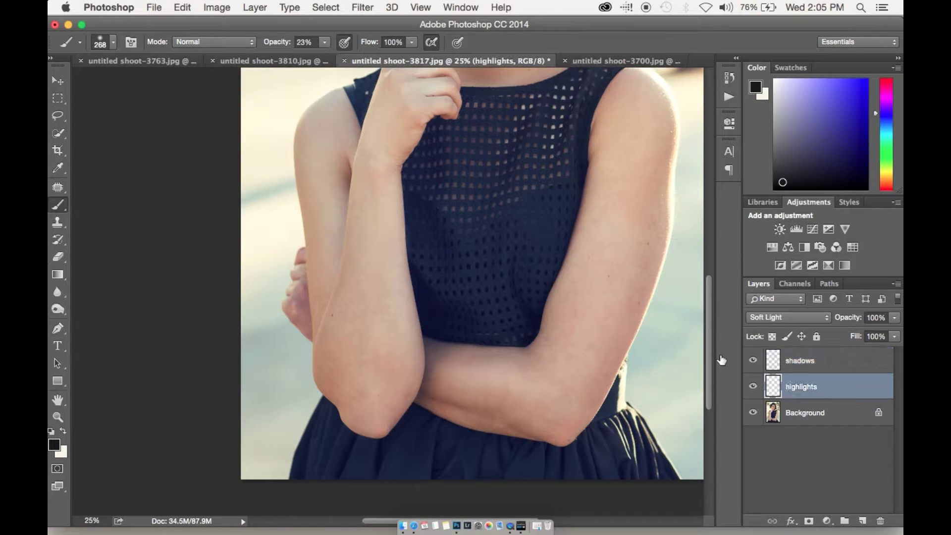
key("x")
mouse_move(329, 180)
left_mouse_down()
mouse_move(324, 258)
mouse_move(322, 170)
mouse_move(336, 116)
mouse_move(319, 157)
mouse_move(324, 147)
mouse_move(323, 254)
mouse_move(324, 277)
left_mouse_up()
Undo the last stroke on the shadows layer and switch the brush color back to black.
left_click(776, 367)
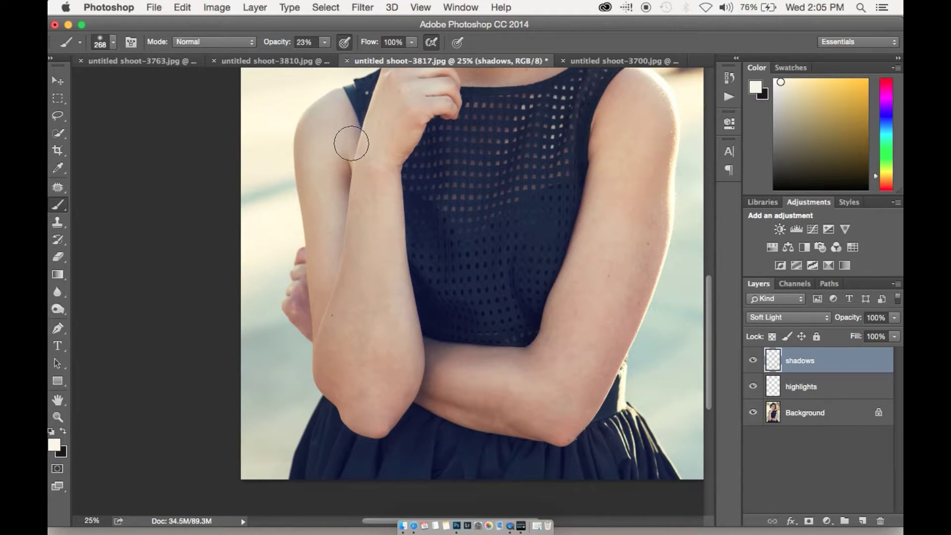
key("super+z")
key("x")
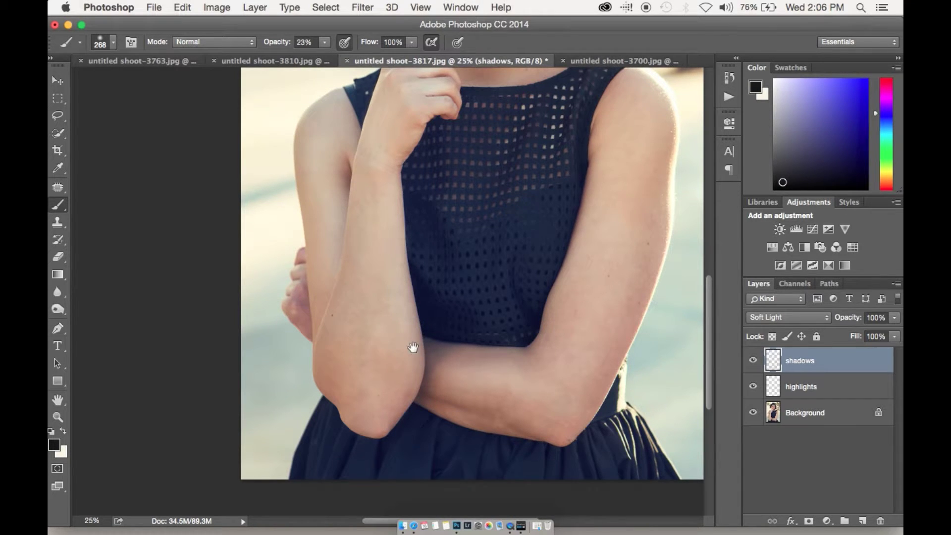
left_click_drag(413, 347, 401, 365)
Paint light-colored highlights on the highlights layer over the hand tucked behind the arm, undoing the stray dark stroke.
left_click(766, 388)
left_click_drag(283, 287, 287, 329)
key("super+z")
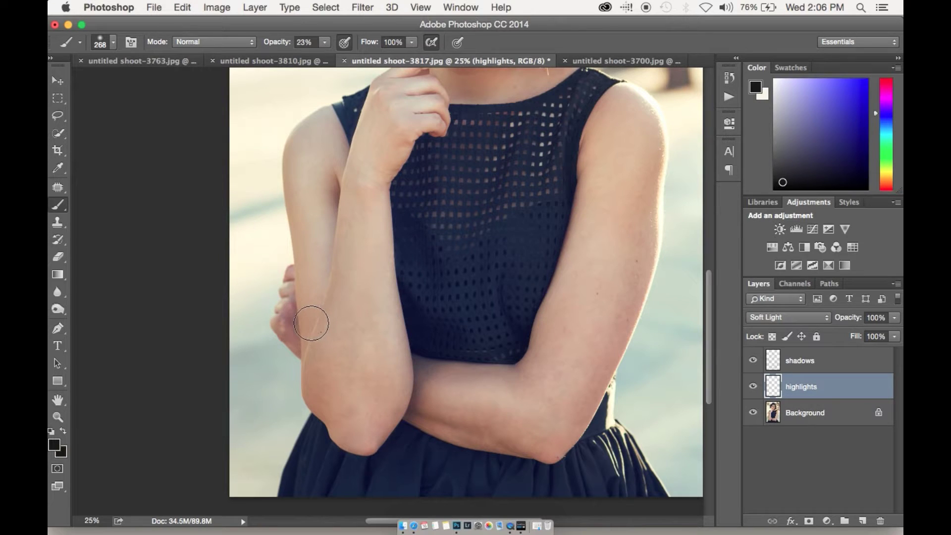
key("x")
mouse_move(289, 333)
left_mouse_down()
mouse_move(285, 297)
mouse_move(287, 312)
left_mouse_up()
View the whole portrait and toggle the shadows and highlights layers to compare the effect of each.
scroll(639, 401, "up", 3)
key("super+minus")
key("super+minus")
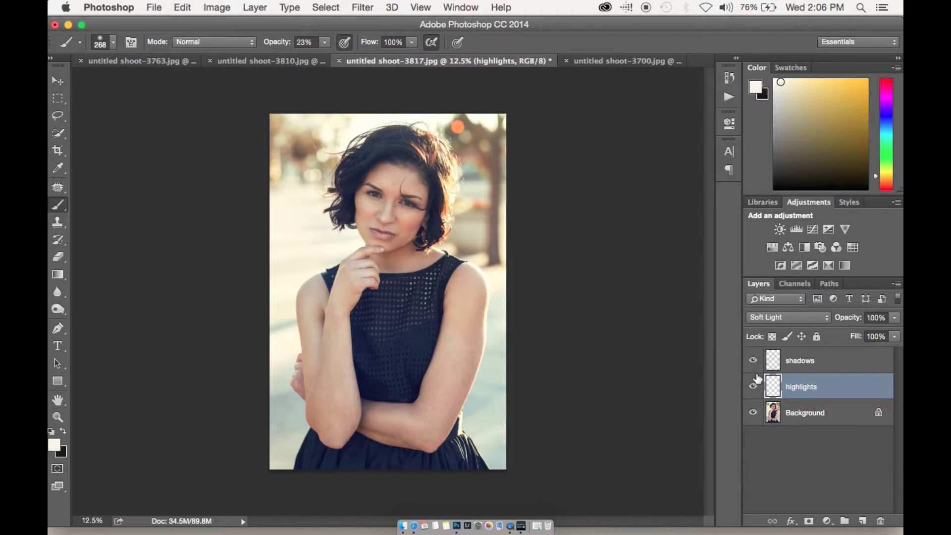
left_click(753, 363)
left_click(754, 364)
left_click(754, 389)
left_click(754, 389)
left_click(753, 389)
left_click(753, 388)
left_click(753, 361)
left_click(754, 362)
Group the shadows and highlights layers and rename the group contour and highlight.
left_click(814, 365, "shift")
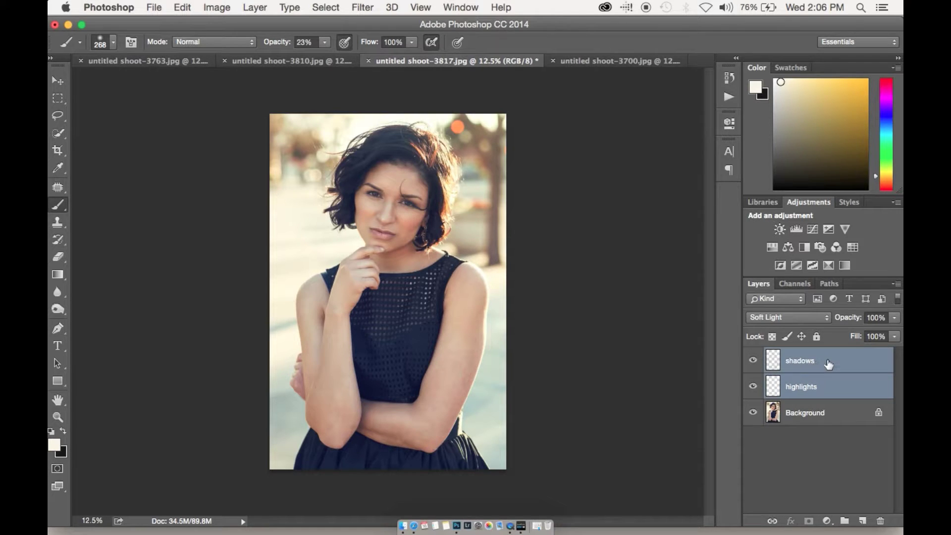
key("super+g")
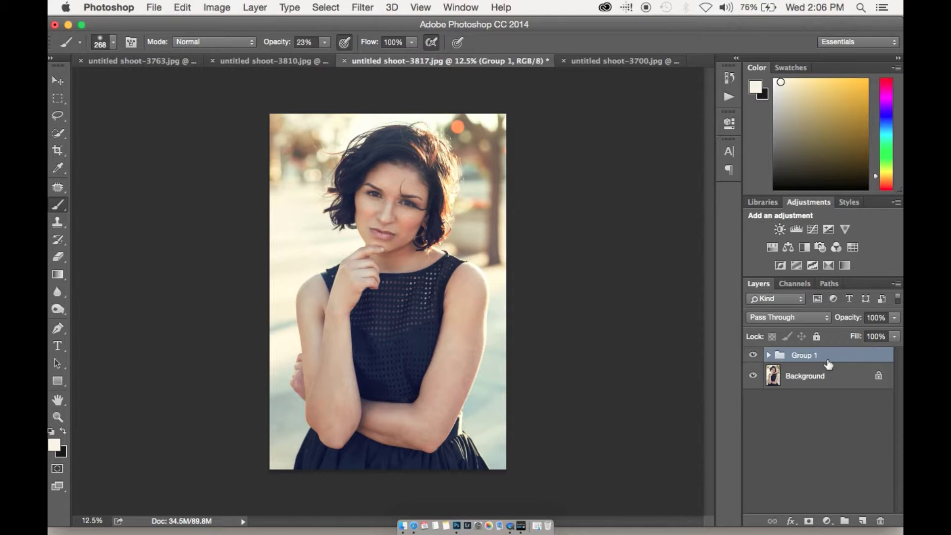
double_click(828, 364)
left_click(768, 158)
key("Return")
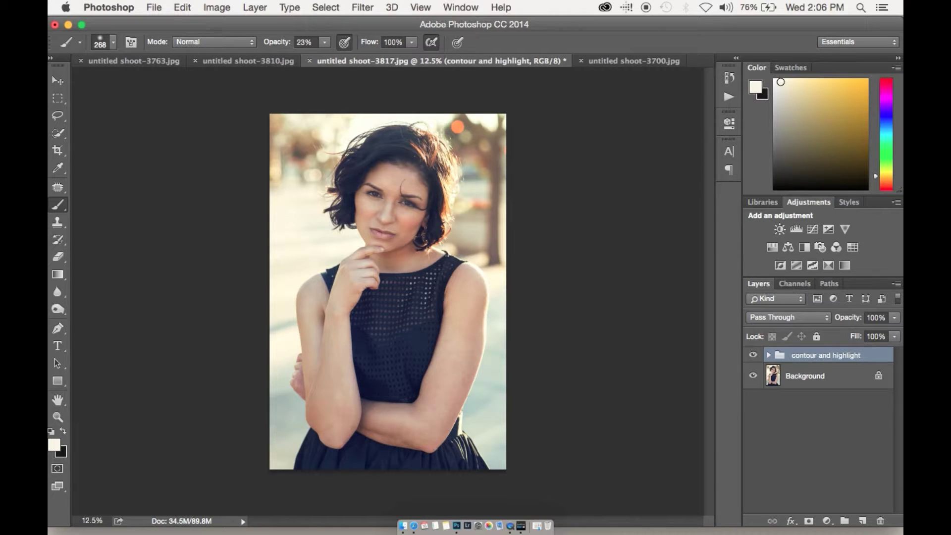
Toggle the contour and highlight group's visibility to compare the portrait before and after contouring.
left_click(752, 355)
left_click(752, 355)
left_click(752, 355)
left_click(752, 355)
left_click(753, 355)
left_click(752, 356)
left_click(752, 355)
left_click(752, 355)
left_click(753, 355)
left_click(752, 355)
left_click(753, 354)
left_click(753, 354)
Paint dark shadows on the shadows layer over the raised hand, its forearm and the opposite upper arm.
left_click(769, 355)
left_click(790, 380)
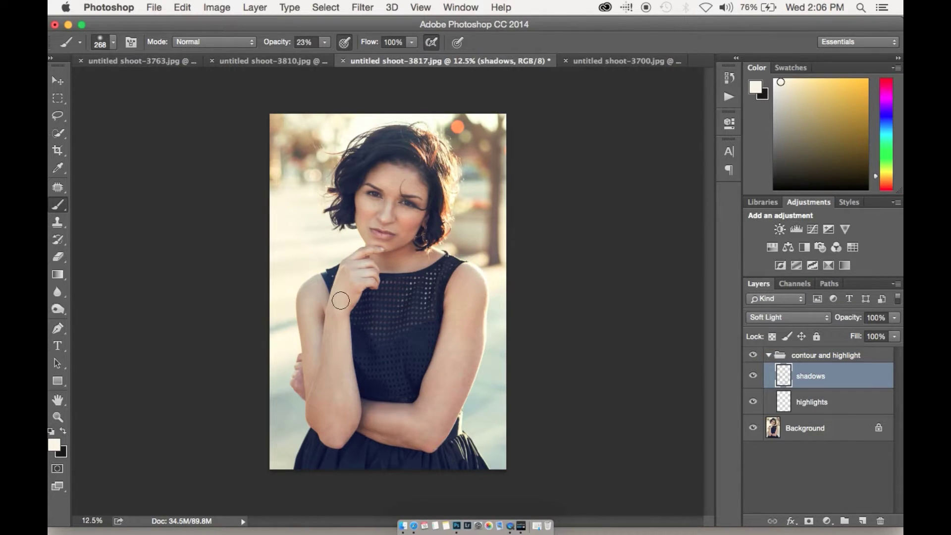
key("x")
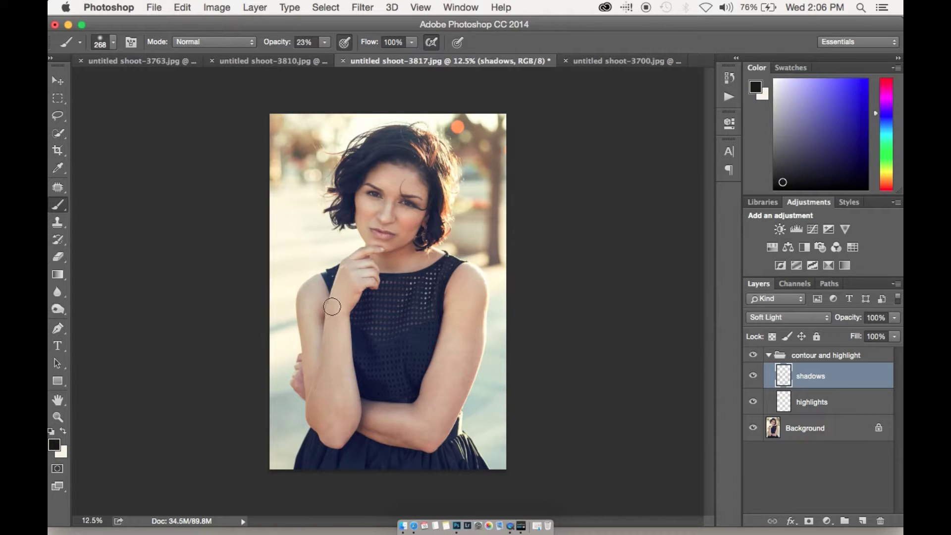
mouse_move(329, 317)
left_mouse_down()
mouse_move(363, 258)
mouse_move(374, 283)
left_mouse_up()
mouse_move(362, 256)
left_mouse_down()
mouse_move(365, 282)
mouse_move(355, 284)
mouse_move(355, 323)
left_mouse_up()
mouse_move(348, 385)
left_mouse_down()
mouse_move(351, 416)
mouse_move(332, 442)
mouse_move(342, 445)
mouse_move(324, 413)
left_mouse_up()
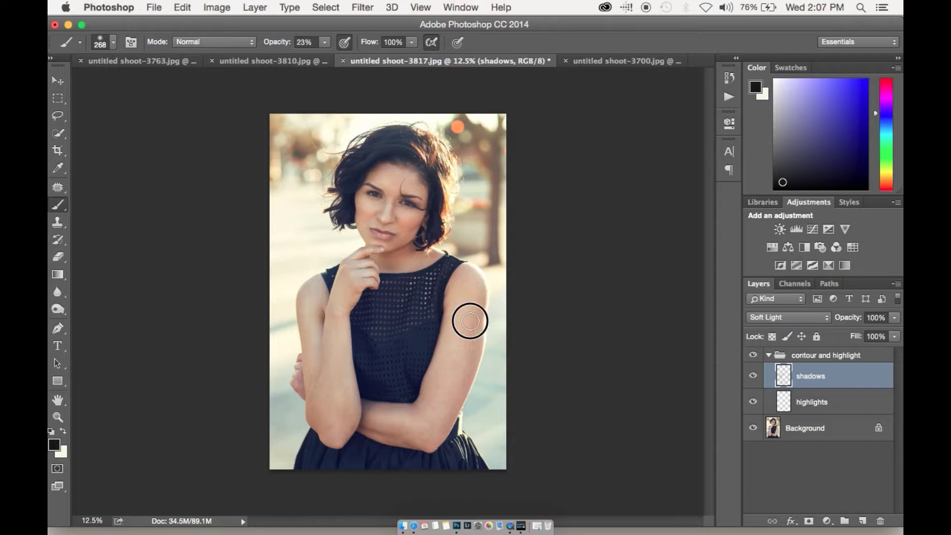
mouse_move(468, 357)
left_mouse_down()
mouse_move(466, 377)
mouse_move(448, 319)
left_mouse_up()
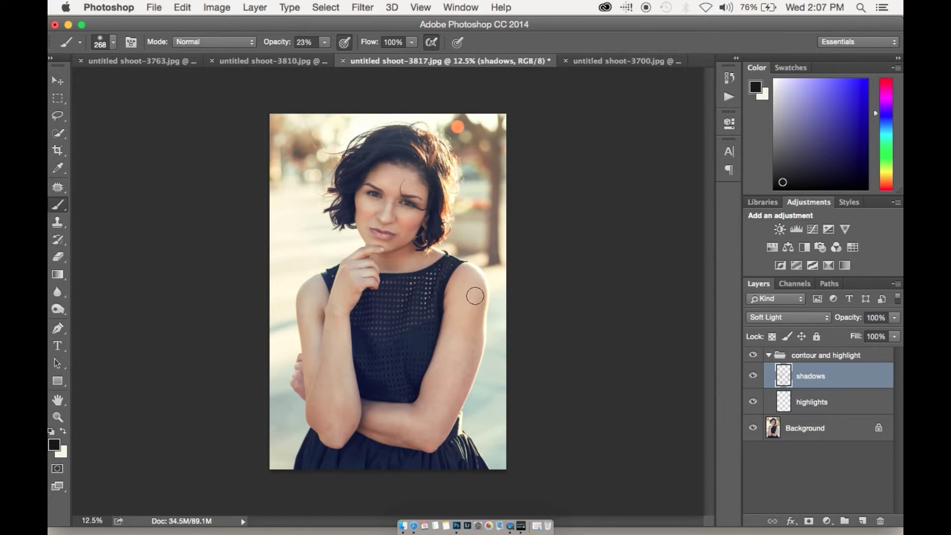
Paint light-colored highlights on the highlights layer along the upper arm and shoulder with a 146 px brush.
left_click(752, 357)
left_click(753, 358)
left_click(753, 402)
left_click(778, 406)
key("super+plus")
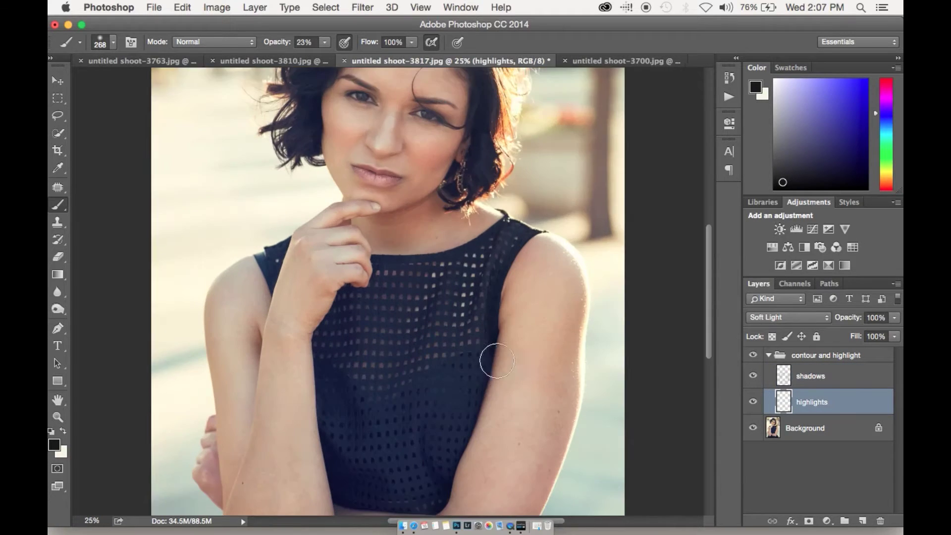
scroll(488, 361, "down", 5)
right_click(502, 346)
left_click_drag(532, 281, 516, 280)
key("x")
left_click(753, 356)
left_click(753, 356)
left_click_drag(559, 391, 540, 434)
Toggle the contour and highlight group's visibility over the whole portrait to compare the result, collapsing the group.
key("super+minus")
left_click(753, 355)
left_click(753, 355)
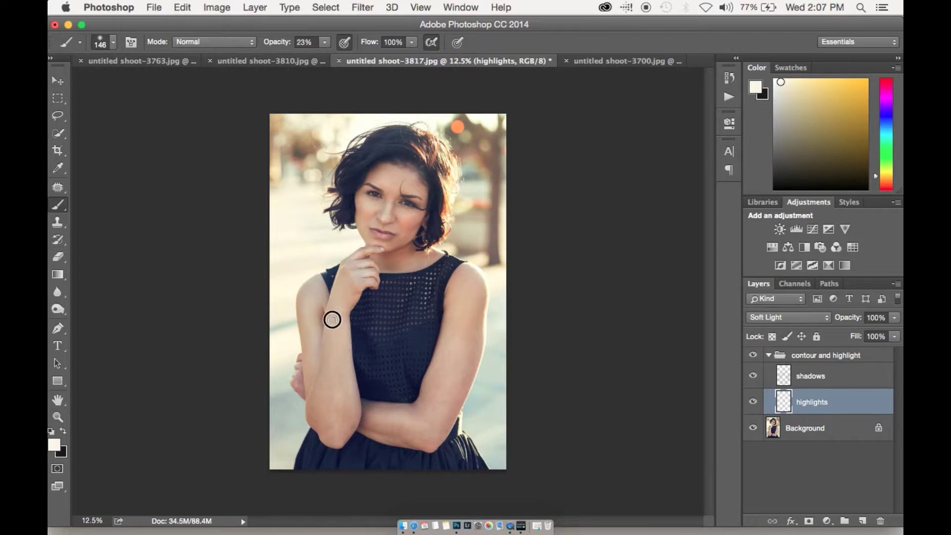
left_click(753, 355)
left_click(753, 356)
left_click(752, 355)
left_click(753, 355)
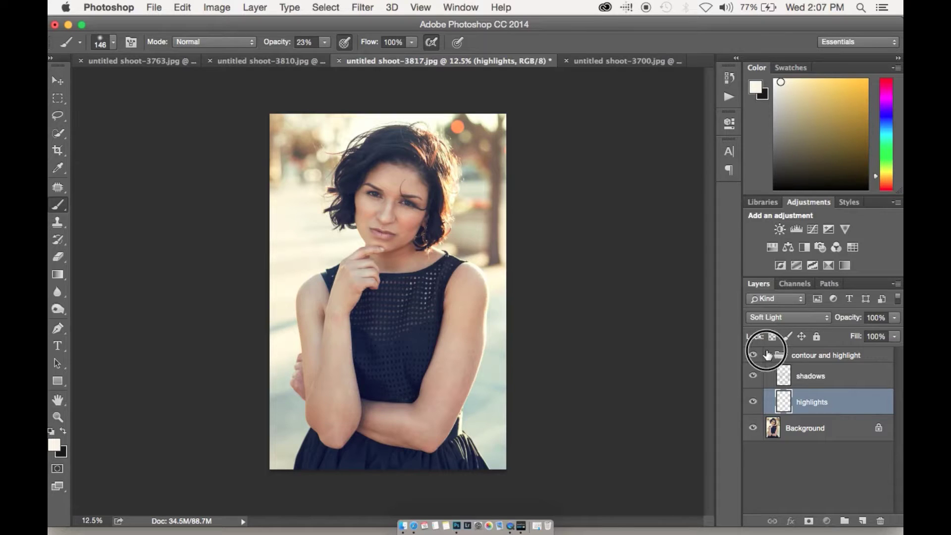
left_click(768, 355)
left_click(753, 355)
left_click(753, 356)
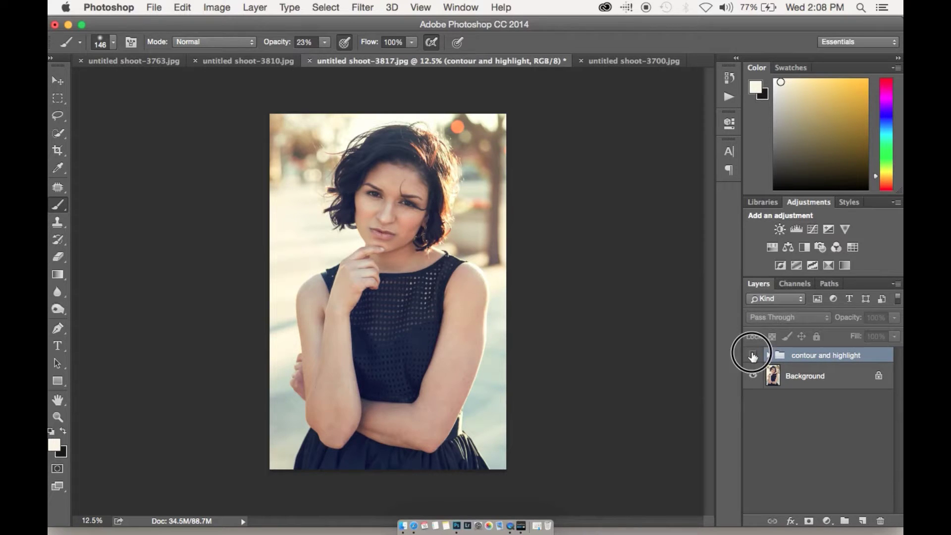
left_click(754, 356)
Save a history snapshot of the contoured portrait and flatten the image into one background layer.
right_click(818, 384)
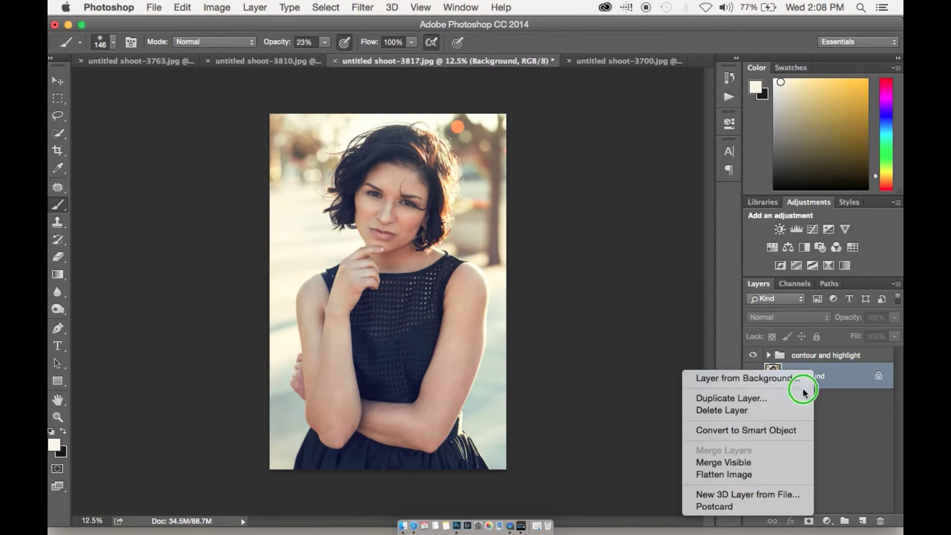
key("Escape")
left_click(728, 77)
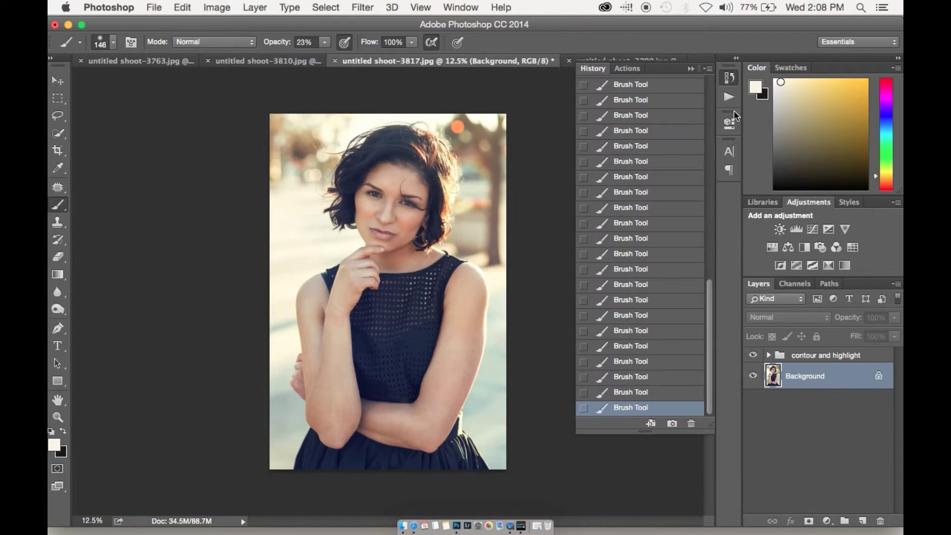
left_click(672, 425)
right_click(803, 375)
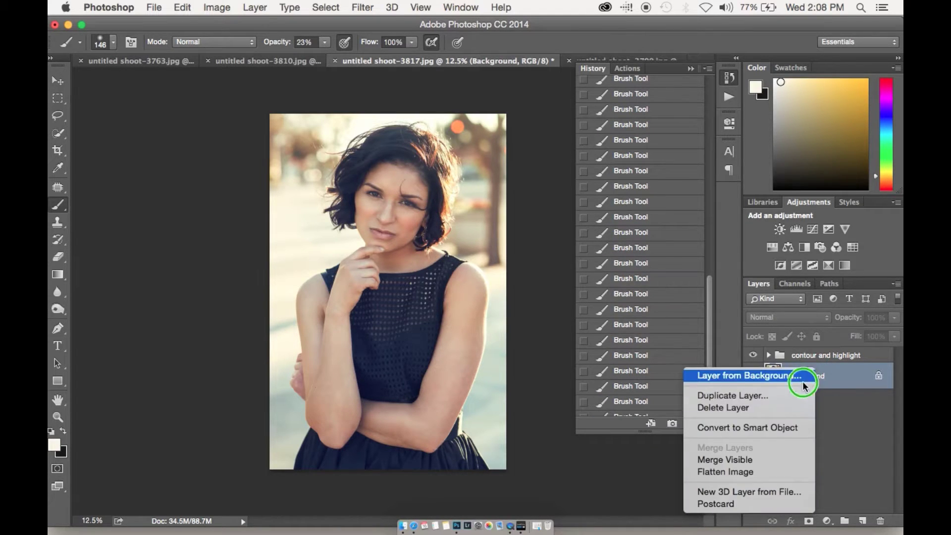
left_click(769, 471)
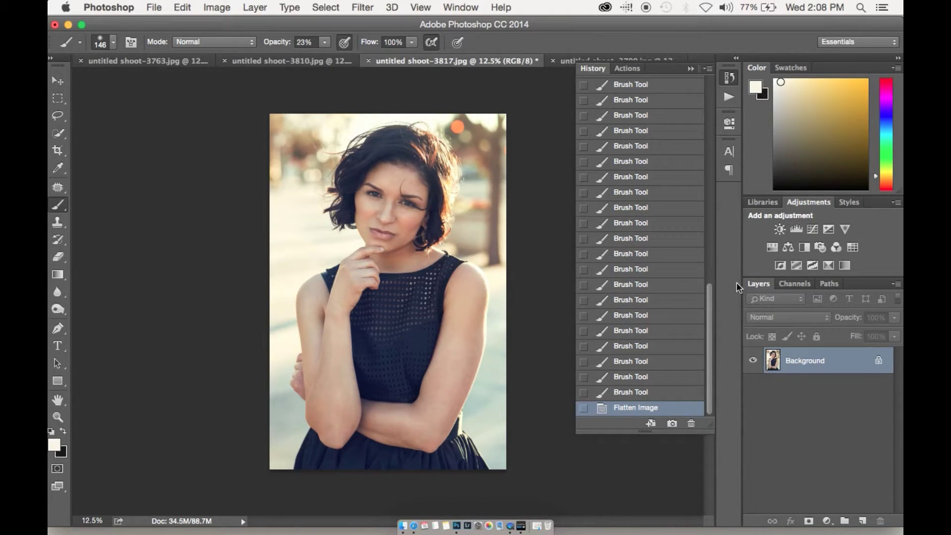
left_click(691, 69)
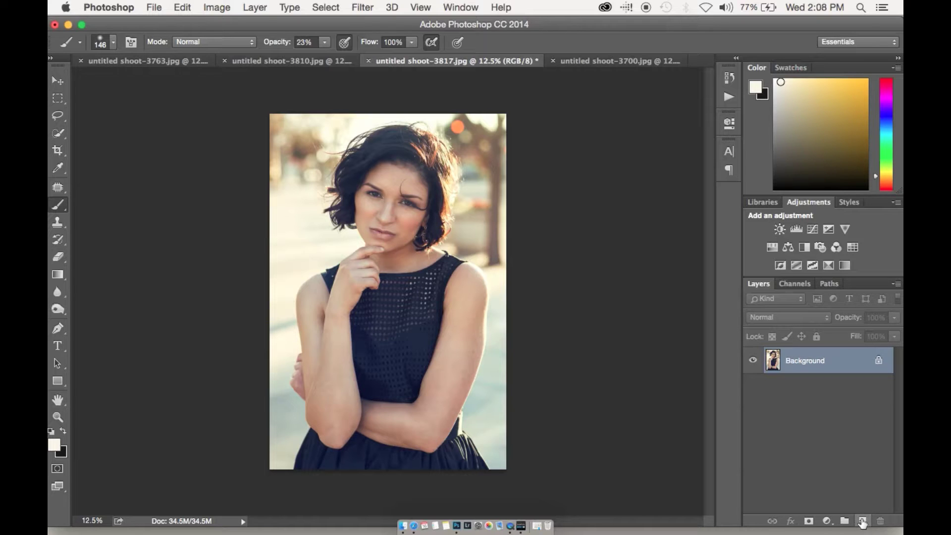
Duplicate the flattened background as a new layer and set the Burn tool's brush size to 50 px.
key("super+j")
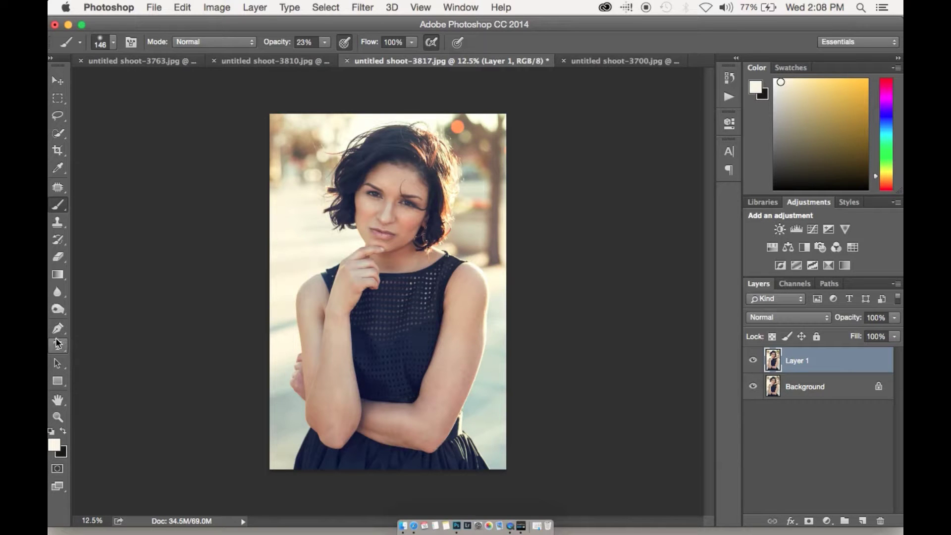
left_click(61, 313)
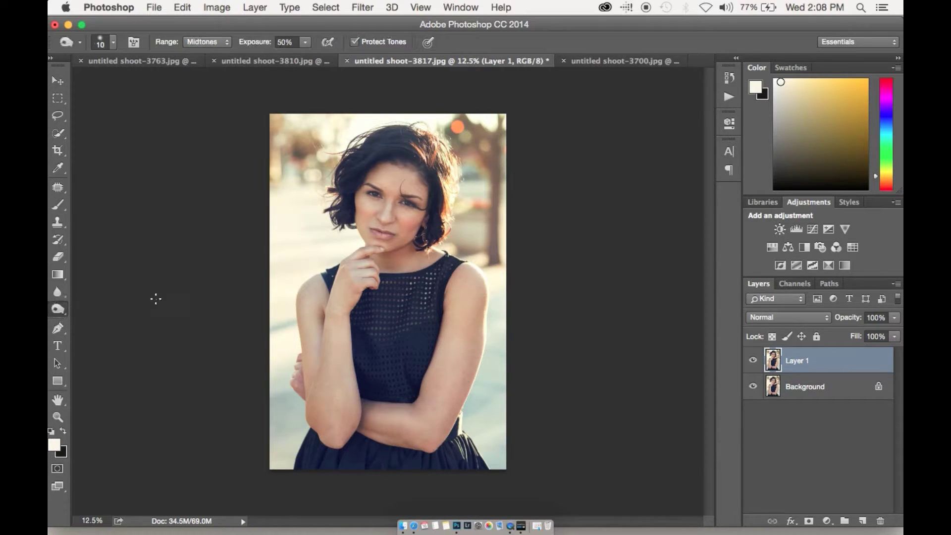
scroll(319, 279, "up", 4)
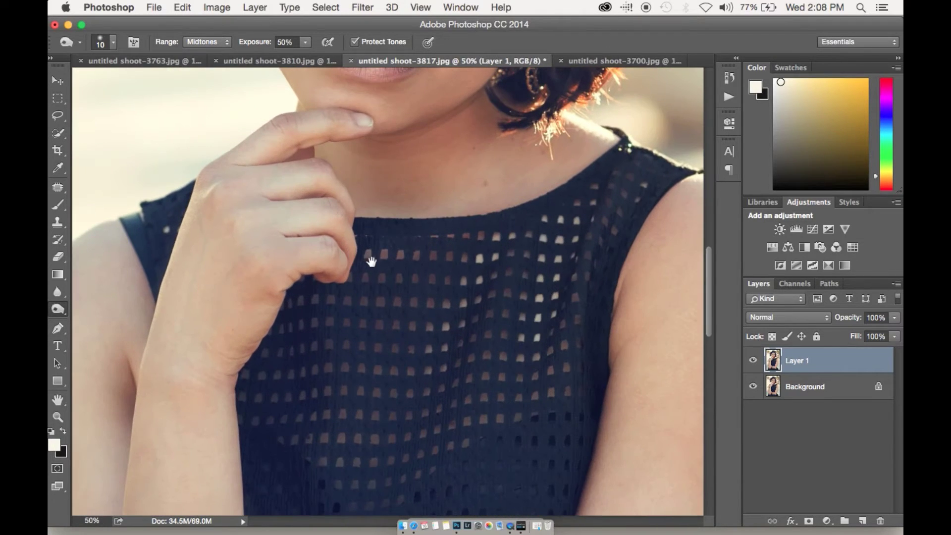
scroll(399, 431, "up", 5)
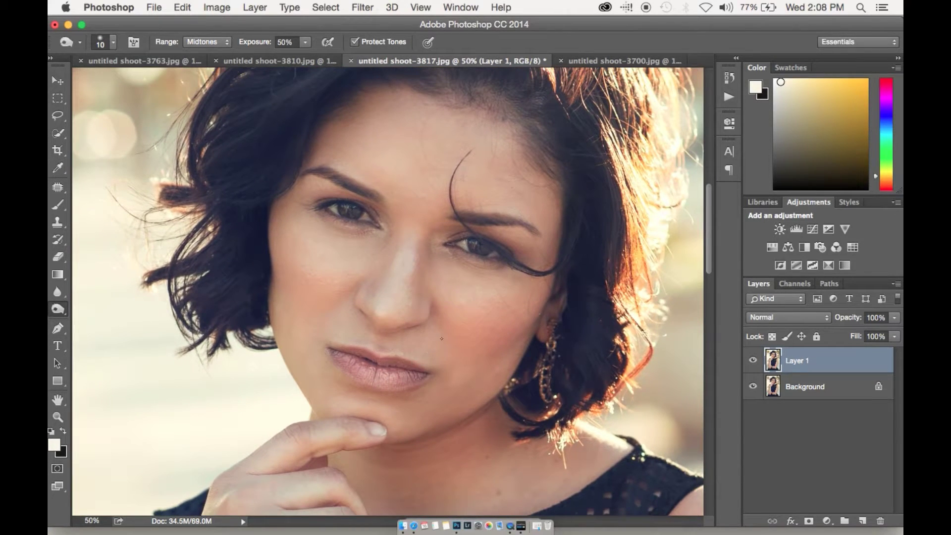
right_click(470, 321)
left_click_drag(561, 350, 570, 344)
left_click(796, 453)
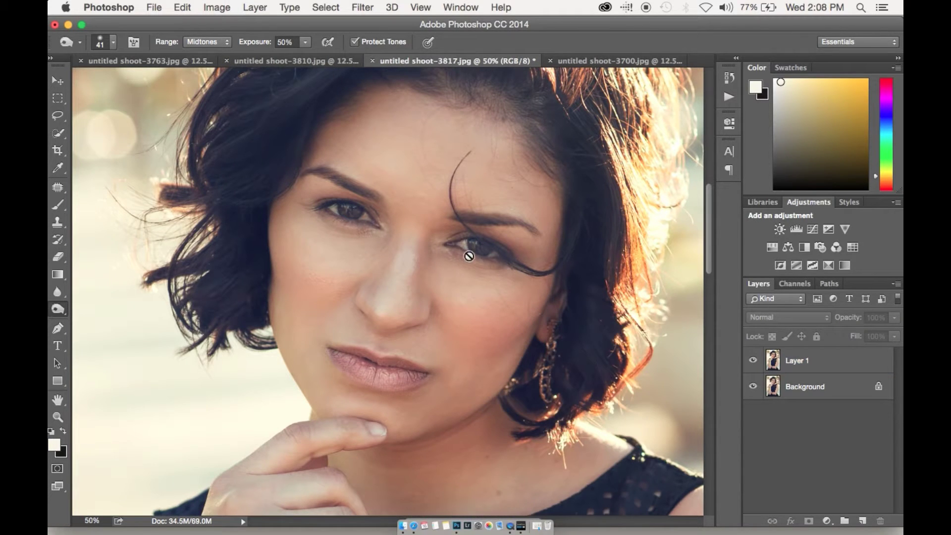
left_click(766, 371)
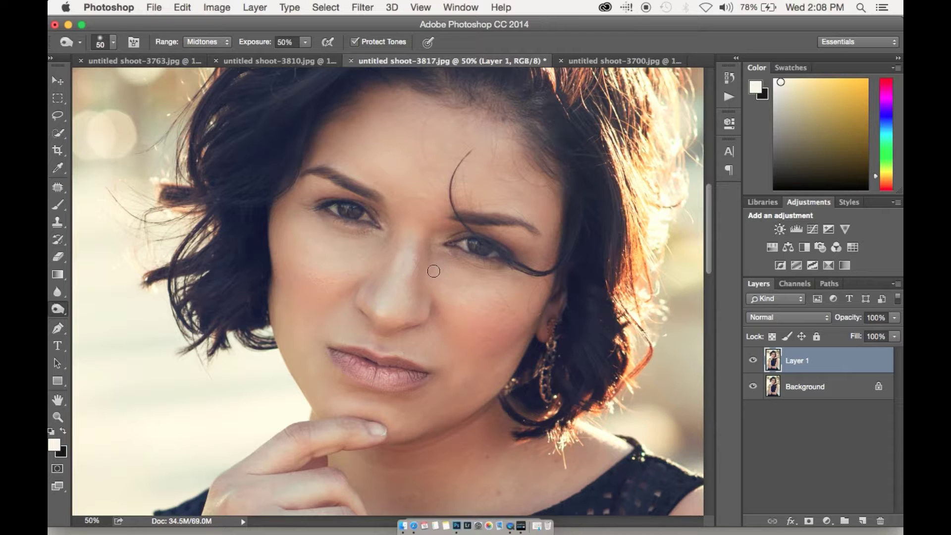
key("x")
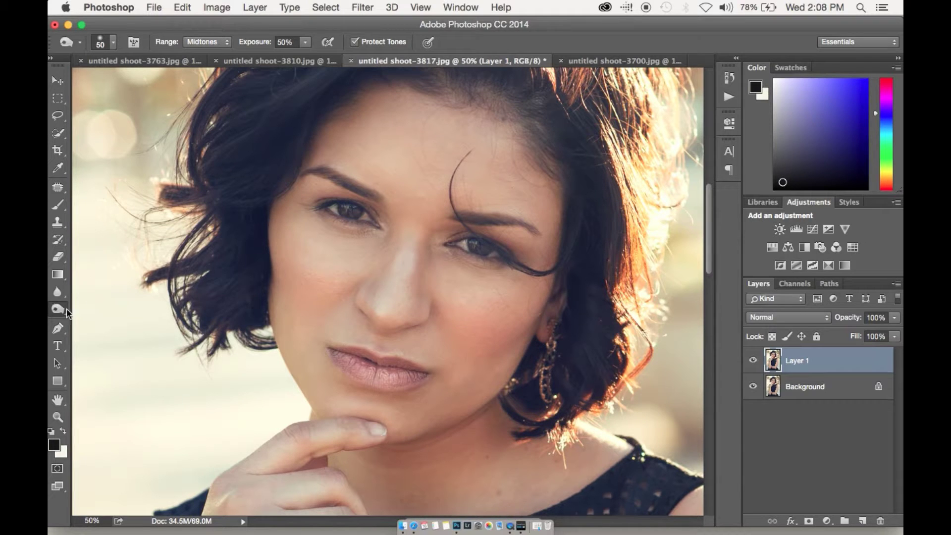
Brighten both irises on the duplicate layer with a 51 px Dodge brush and lower the layer's opacity to 28%.
left_click_drag(59, 313, 96, 307)
right_click(327, 279)
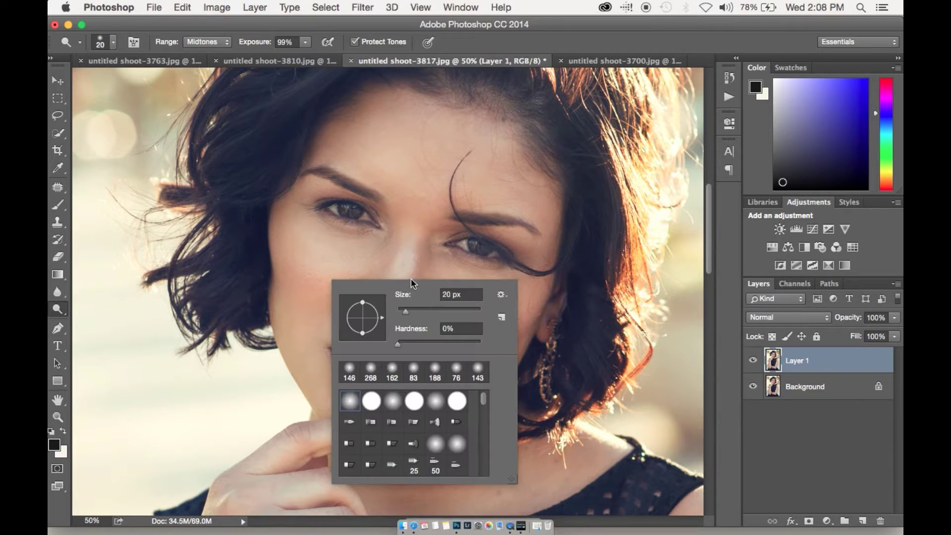
left_click_drag(411, 311, 424, 311)
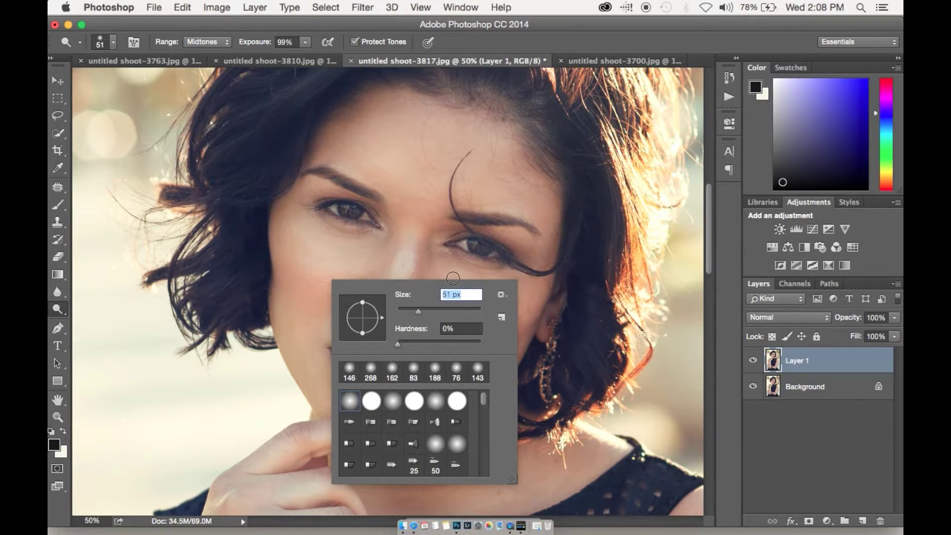
key("Return")
key("super+alt+a")
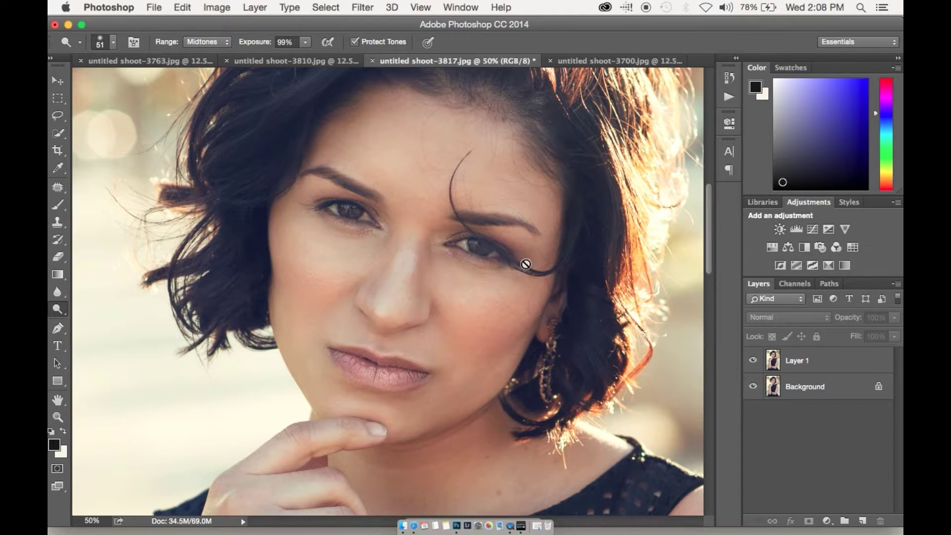
left_click(778, 367)
mouse_move(473, 249)
left_mouse_down()
mouse_move(481, 248)
mouse_move(461, 246)
left_mouse_up()
left_click_drag(340, 212, 353, 211)
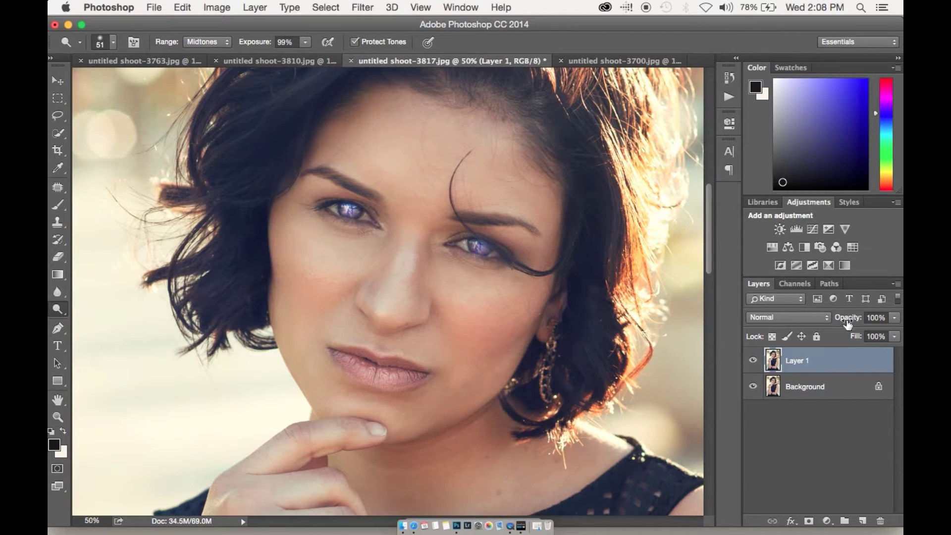
left_click_drag(850, 322, 793, 327)
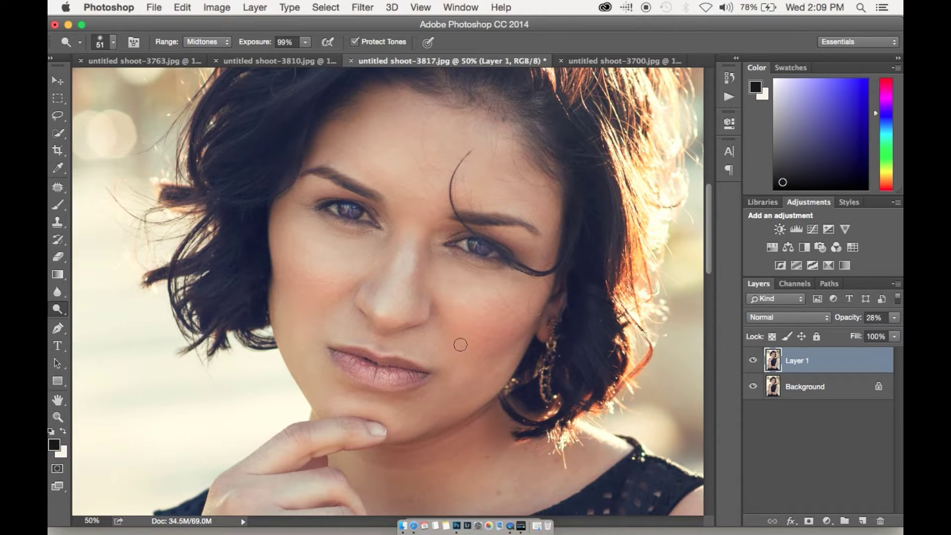
Darken the iris and lash line of the eye beside the loose hair strand with a 35 px Burn brush.
left_click_drag(58, 309, 96, 321)
key("super+equal")
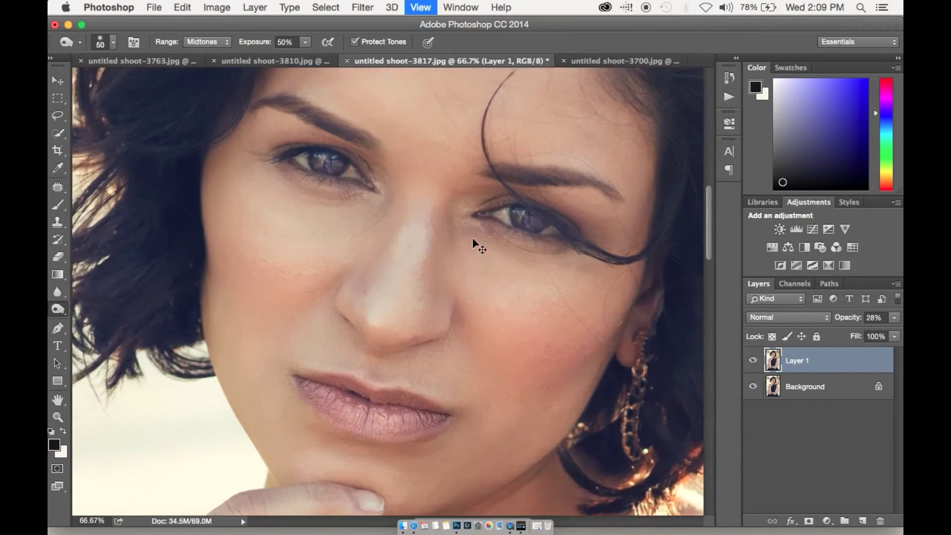
right_click(470, 261)
left_click_drag(563, 294, 557, 296)
left_click_drag(569, 192, 565, 191)
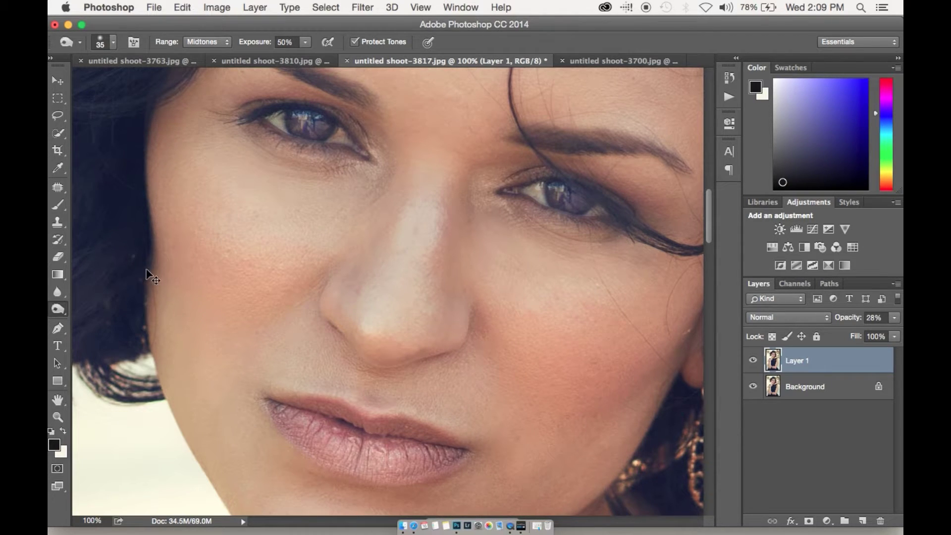
mouse_move(569, 192)
left_mouse_down()
mouse_move(625, 206)
mouse_move(570, 178)
mouse_move(506, 183)
left_mouse_up()
Darken the lash lines and irises of both eyes with a 19 px Burn brush, and reduce the brush to 6 px.
right_click(349, 227)
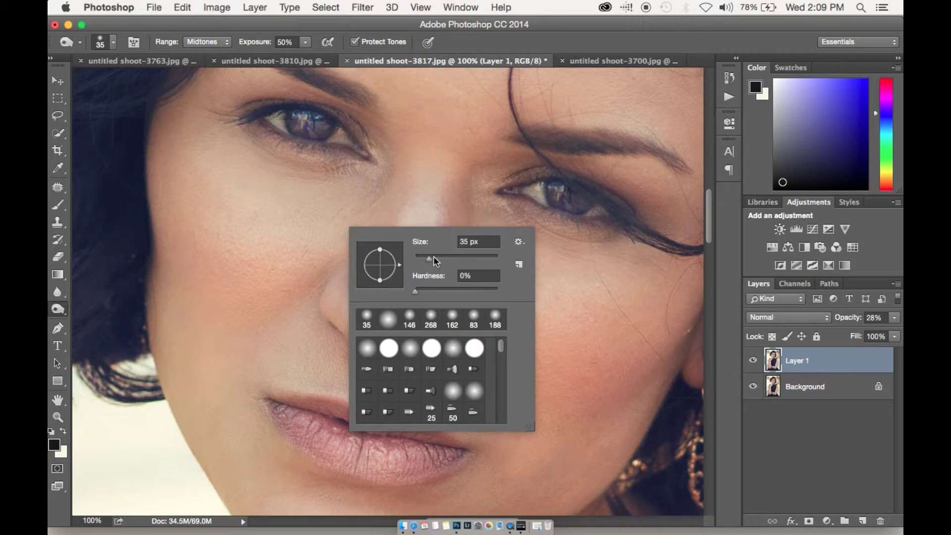
left_click_drag(434, 257, 422, 254)
left_click(299, 135)
mouse_move(297, 121)
left_mouse_down()
mouse_move(310, 117)
mouse_move(362, 142)
mouse_move(324, 113)
mouse_move(286, 106)
mouse_move(240, 119)
left_mouse_up()
mouse_move(539, 179)
left_mouse_down()
mouse_move(639, 223)
mouse_move(592, 202)
mouse_move(574, 211)
mouse_move(549, 186)
mouse_move(559, 207)
mouse_move(551, 206)
mouse_move(584, 211)
mouse_move(597, 200)
mouse_move(563, 209)
mouse_move(594, 203)
mouse_move(573, 194)
left_mouse_up()
left_click_drag(312, 118, 307, 121)
right_click(364, 213)
left_click_drag(442, 243, 436, 244)
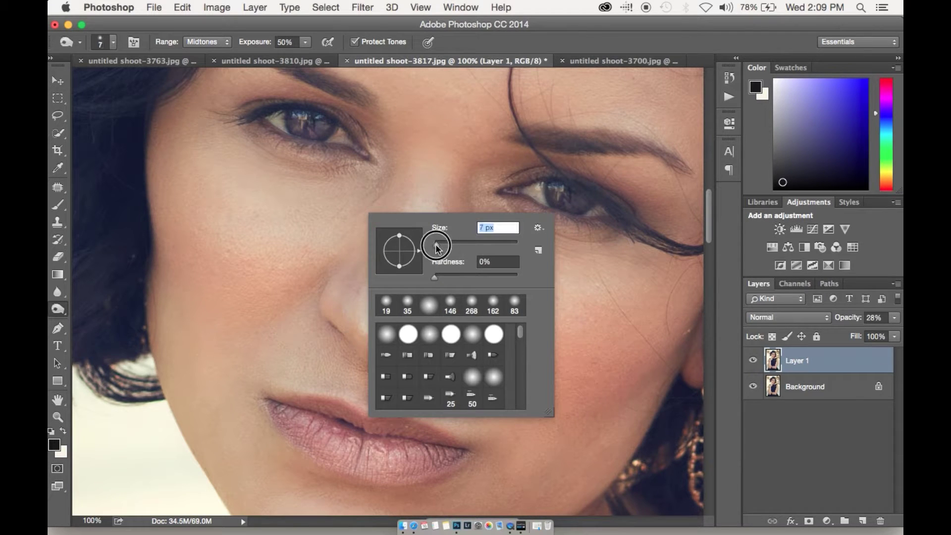
key("Return")
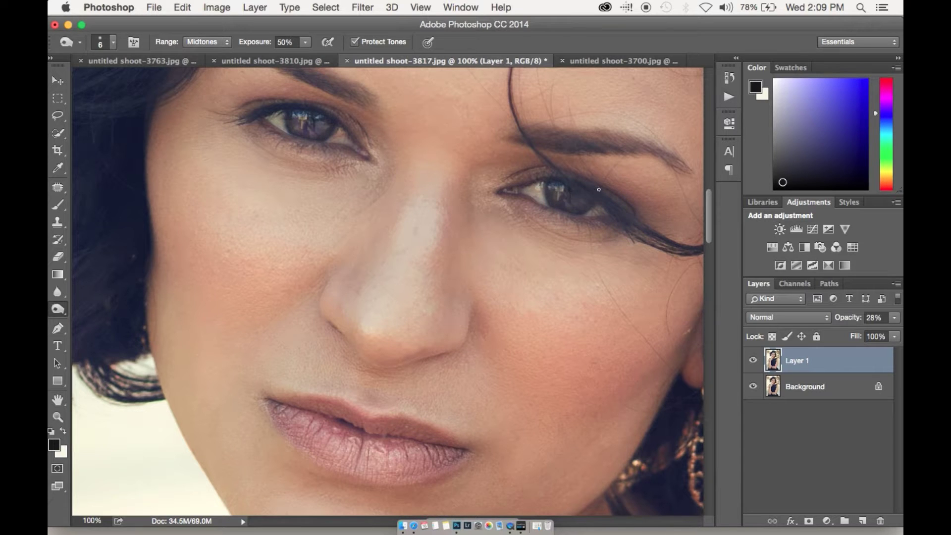
Toggle Layer 1's visibility to compare the eyes before and after the dodging and burning.
key("super+minus")
key("super+minus")
key("super+minus")
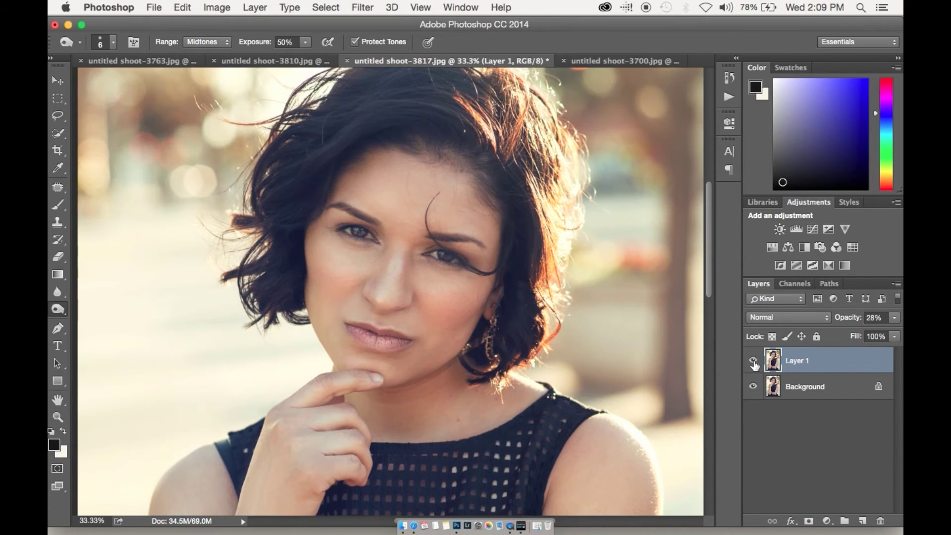
left_click(753, 361)
left_click(753, 361)
left_click(752, 361)
left_click(752, 361)
left_click(752, 361)
left_click(753, 361)
left_click(753, 362)
left_click(754, 361)
Lower Layer 1's opacity to about 17% and toggle its visibility to check the softened eye effect.
left_click_drag(852, 321, 845, 319)
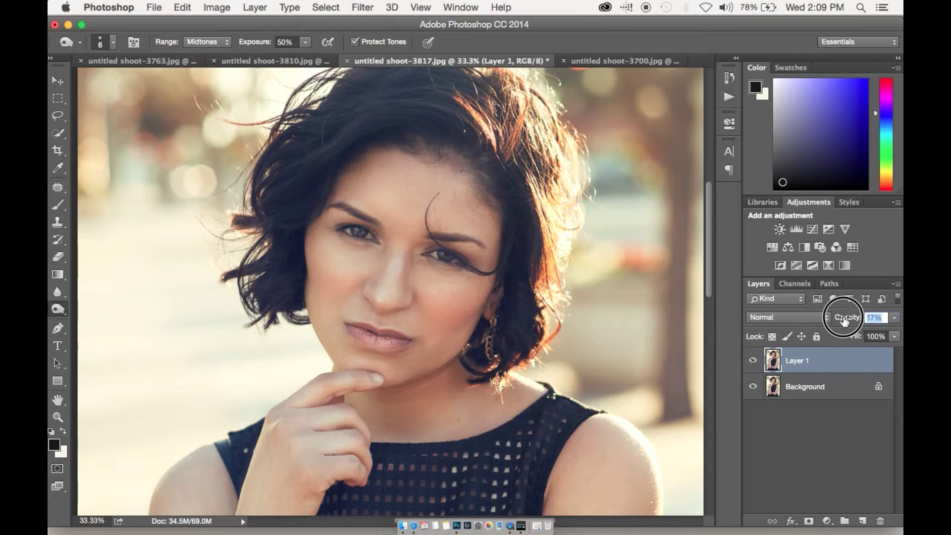
left_click(752, 362)
left_click(751, 362)
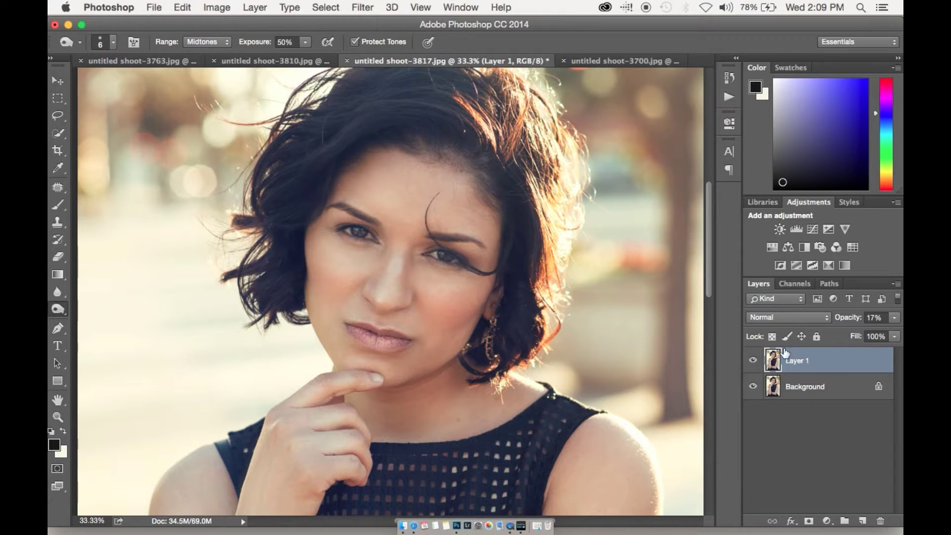
mouse_move(848, 319)
left_mouse_down()
mouse_move(897, 327)
mouse_move(848, 326)
left_mouse_up()
left_click(753, 361)
left_click(753, 361)
Flatten the eye retouching layer and the background into a single layer.
right_click(812, 391)
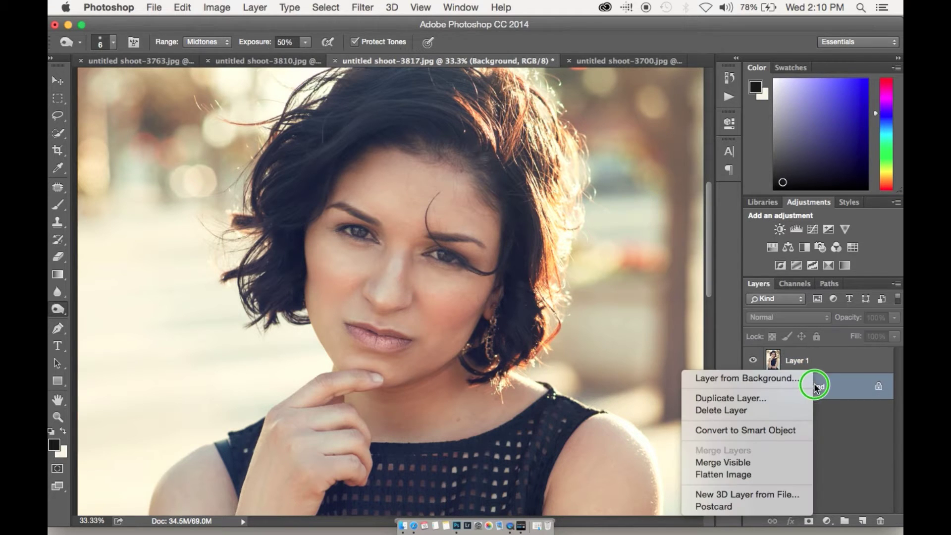
key("Escape")
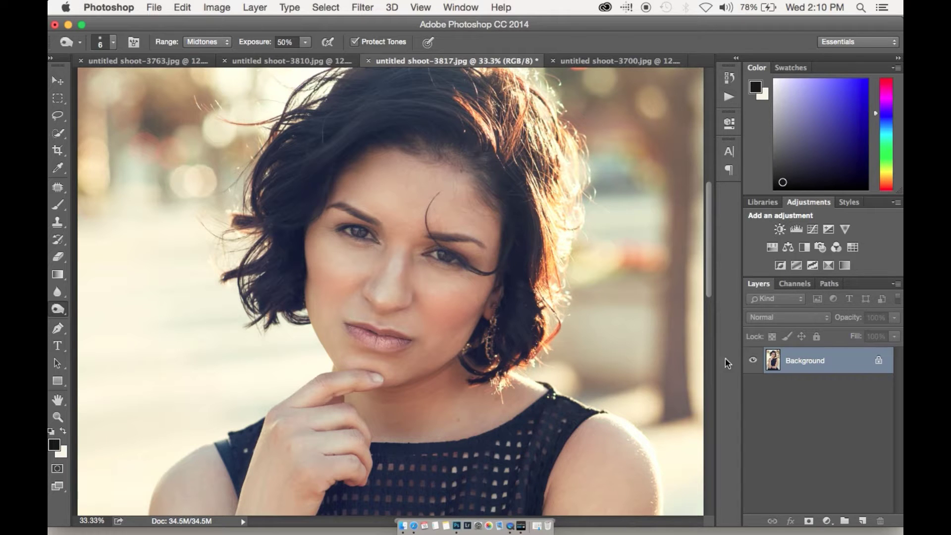
Duplicate the background onto a new layer and open the Unsharp Mask filter for it.
key("super+j")
left_click(362, 6)
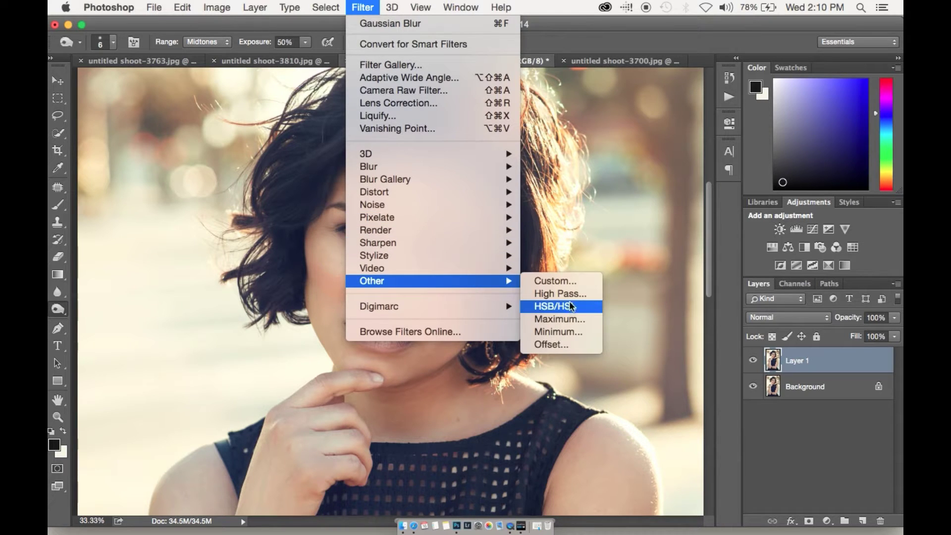
mouse_move(501, 242)
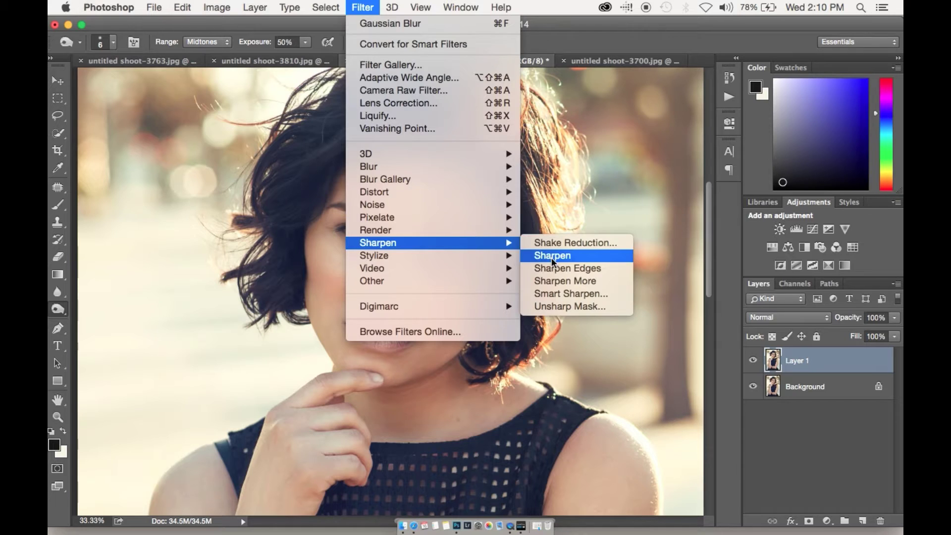
left_click(551, 306)
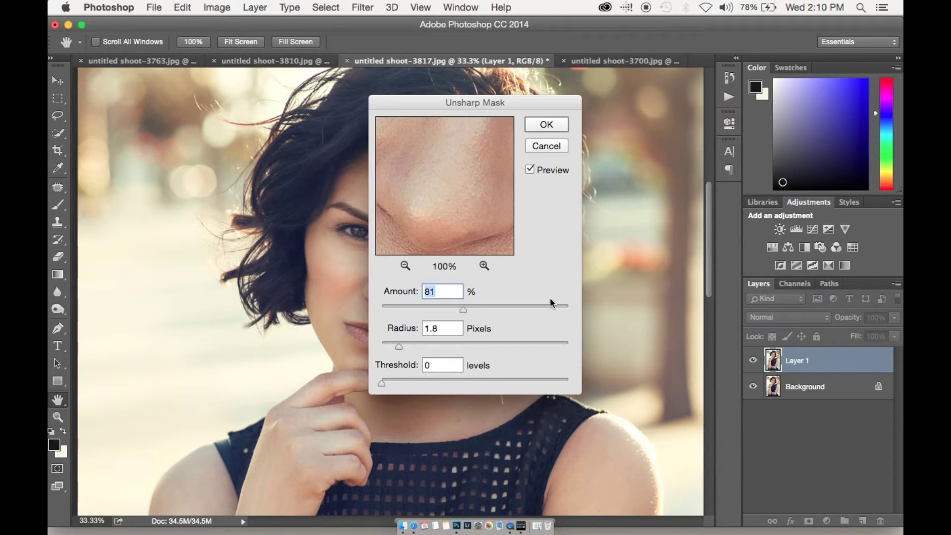
Lower the Unsharp Mask amount while previewing the eye, and apply the sharpening to Layer 1.
left_click_drag(458, 195, 479, 269)
left_click_drag(433, 184, 494, 243)
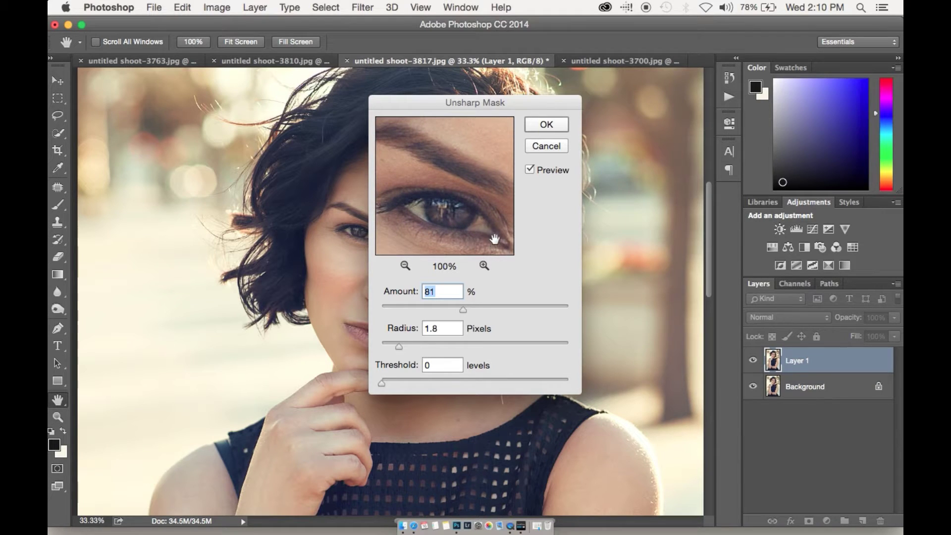
left_click_drag(463, 310, 447, 310)
mouse_move(469, 207)
left_mouse_down()
mouse_move(471, 186)
mouse_move(468, 220)
left_mouse_up()
key("Down")
key("Down")
key("Down")
key("Down")
key("Down")
key("Down")
key("Down")
key("Down")
key("Down")
left_click(546, 123)
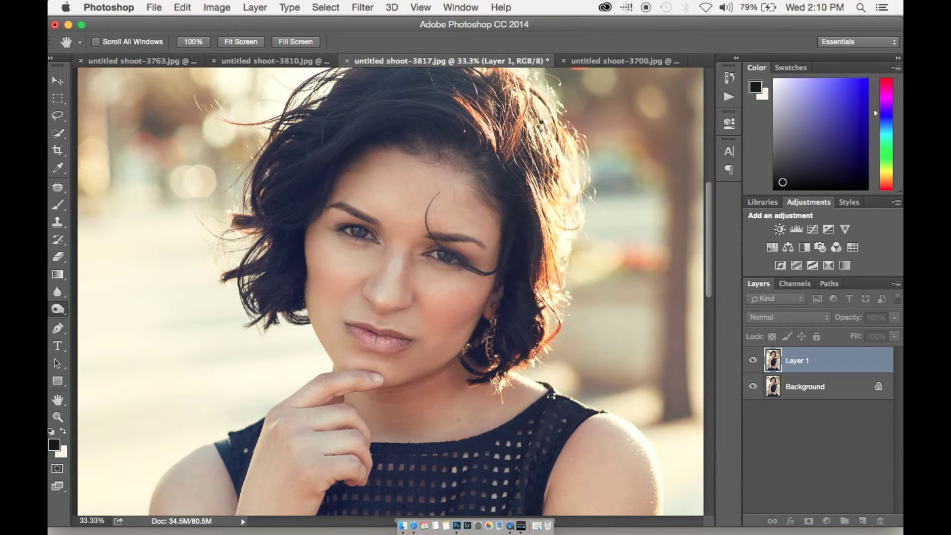
Add a mask to the sharpened layer and toggle the layer's visibility at 100% zoom to compare the sharpening.
key("o")
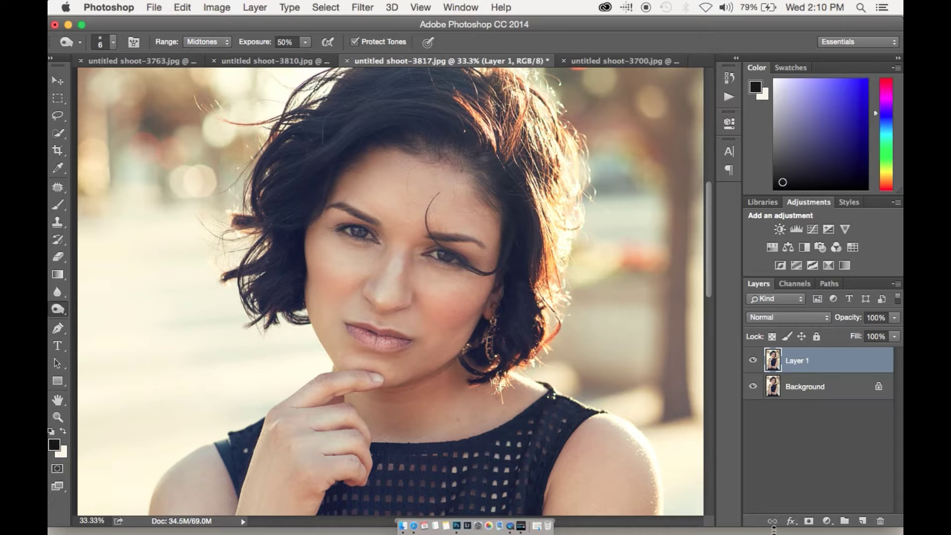
left_click(809, 521)
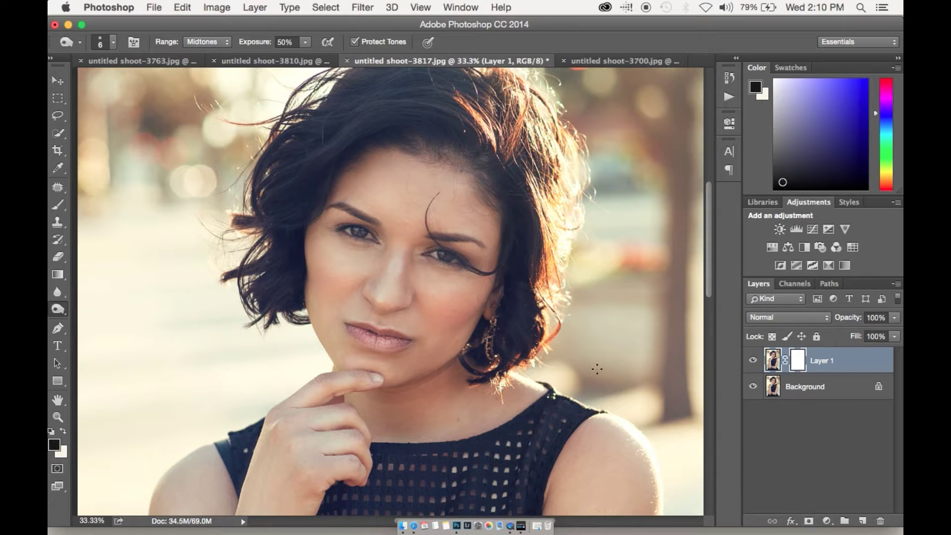
key("super+plus")
key("super+plus")
key("super+plus")
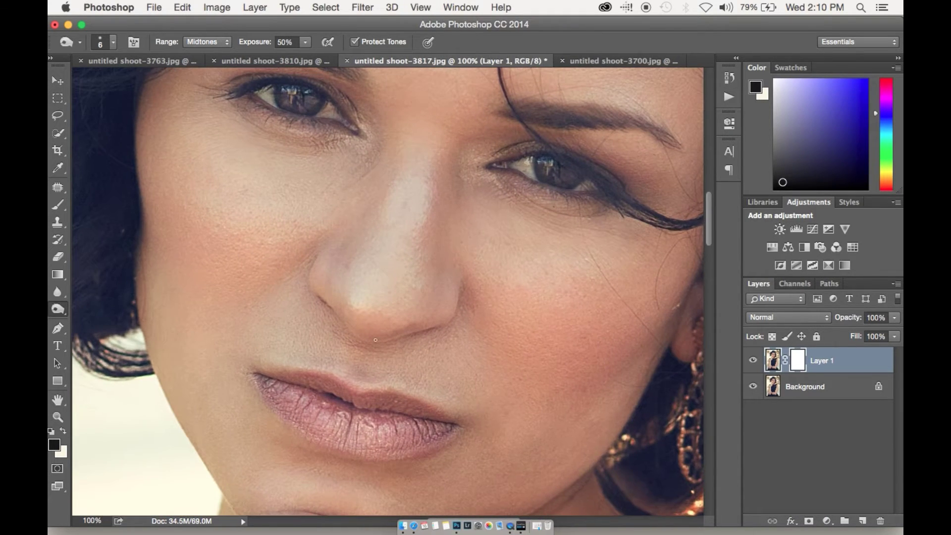
left_click(753, 360)
left_click(753, 360)
left_click(753, 361)
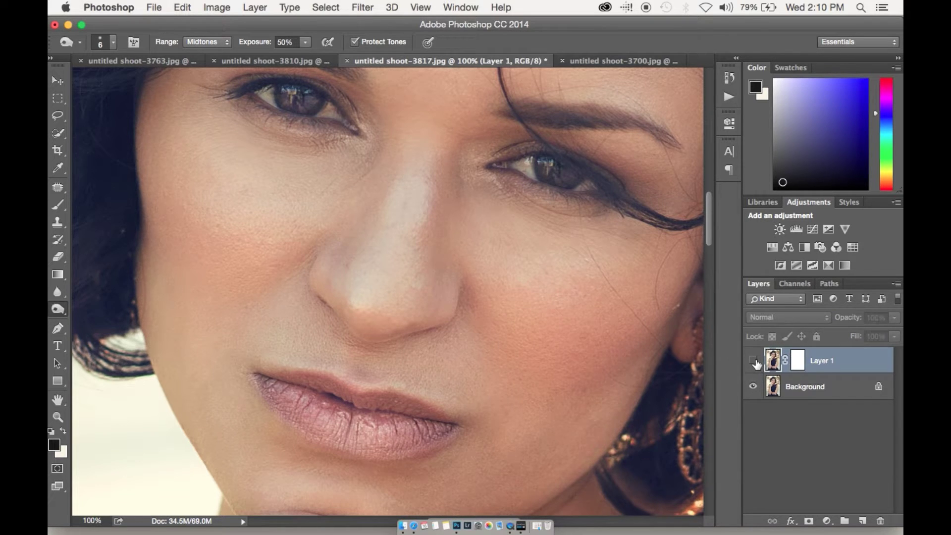
left_click(753, 360)
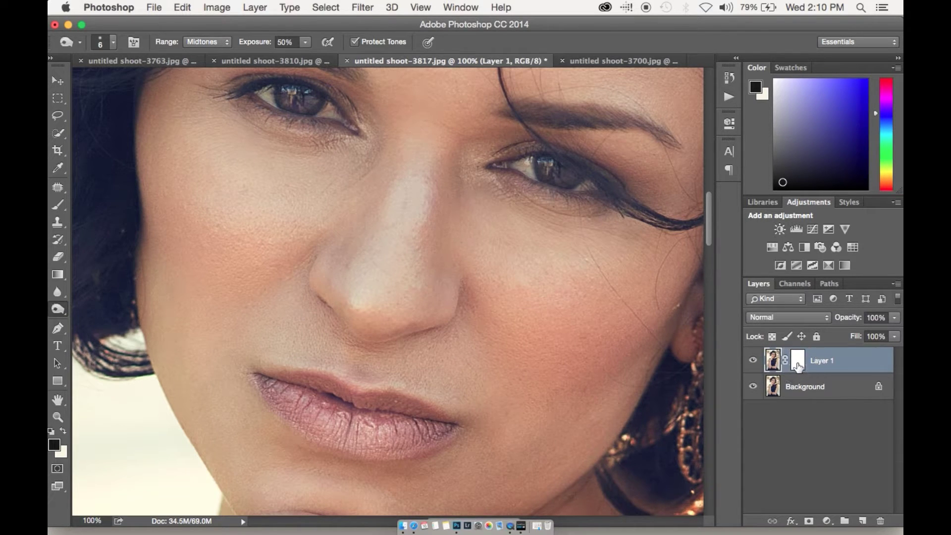
Try to invert Layer 1's mask, and step back in the history to the Unsharp Mask state.
key("super+i")
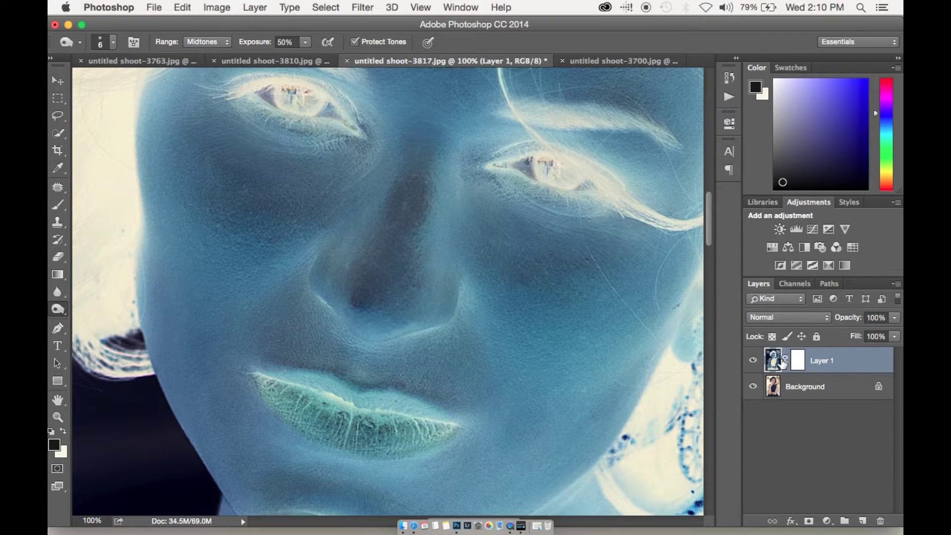
key("super+z")
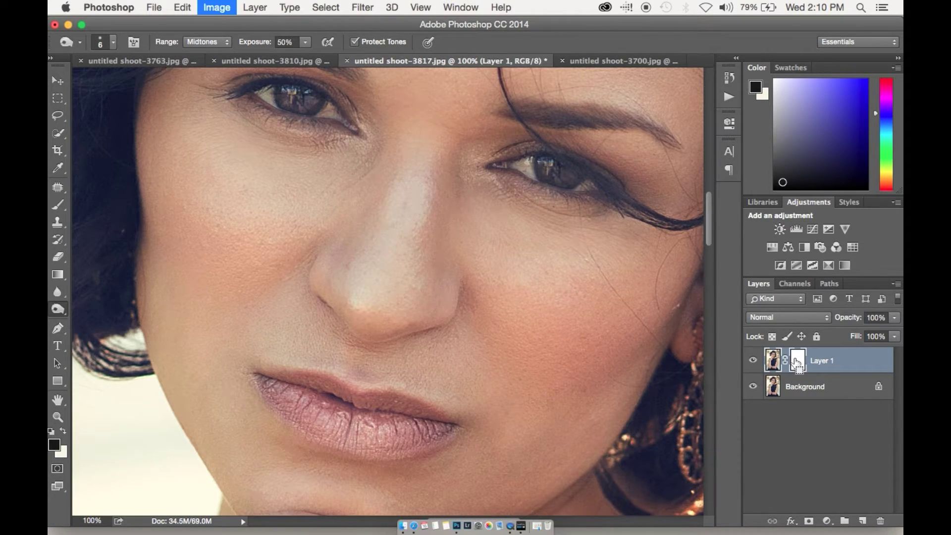
key("super+i")
key("super+z")
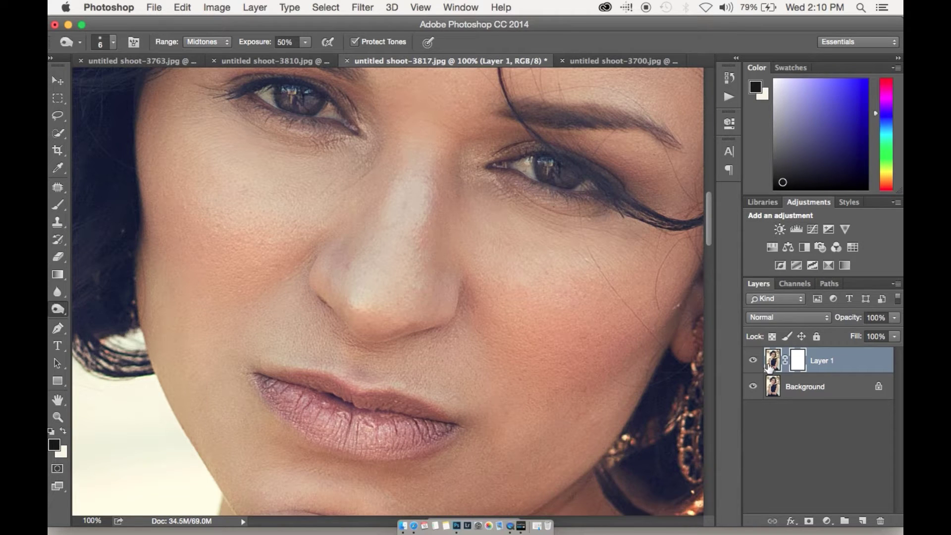
left_click(729, 78)
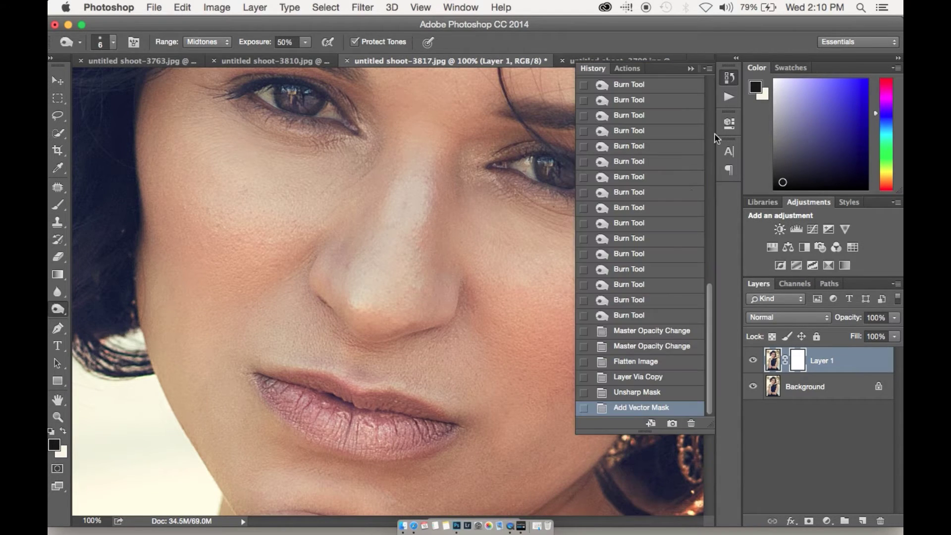
left_click(643, 392)
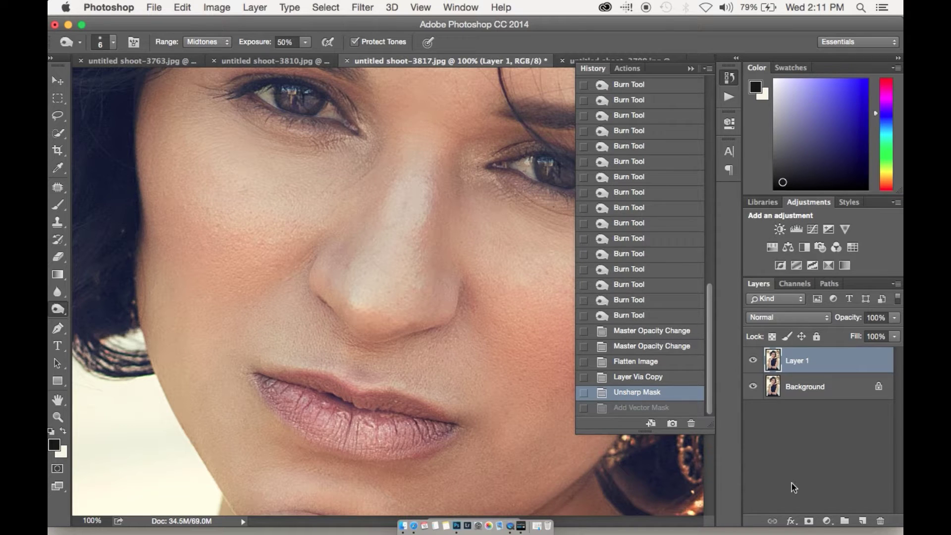
Add a layer mask to the sharpened Layer 1 and invert it to black to hide the sharpening.
left_click(808, 520)
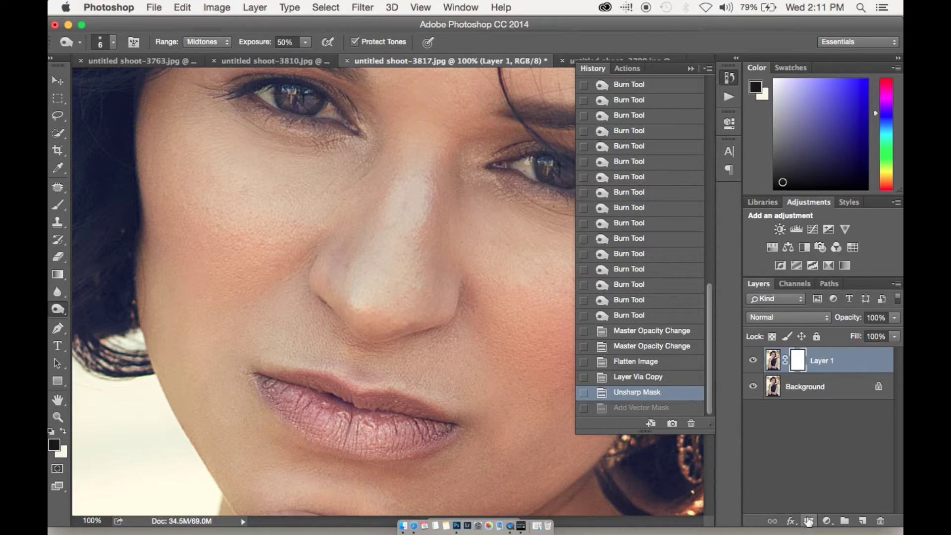
key("super+i")
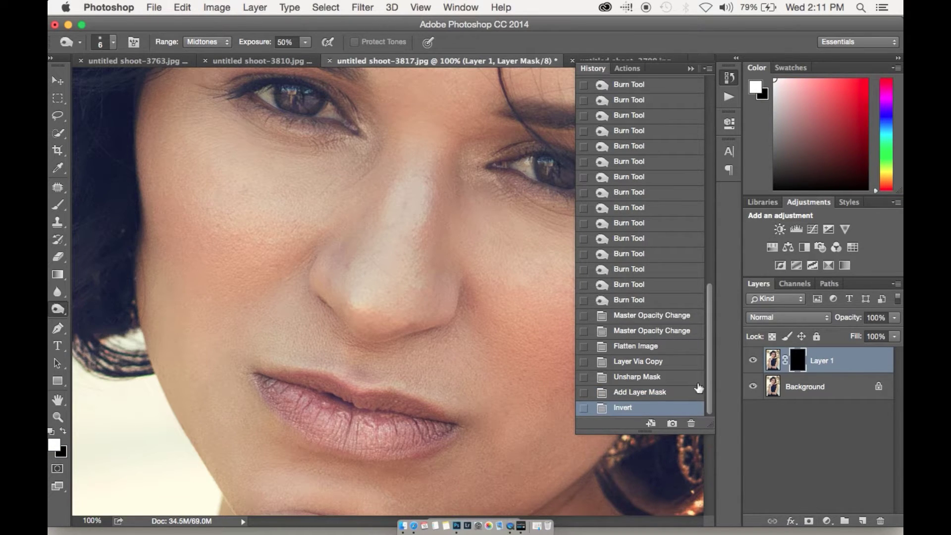
left_click(690, 72)
right_click(403, 317)
left_click_drag(470, 344, 501, 347)
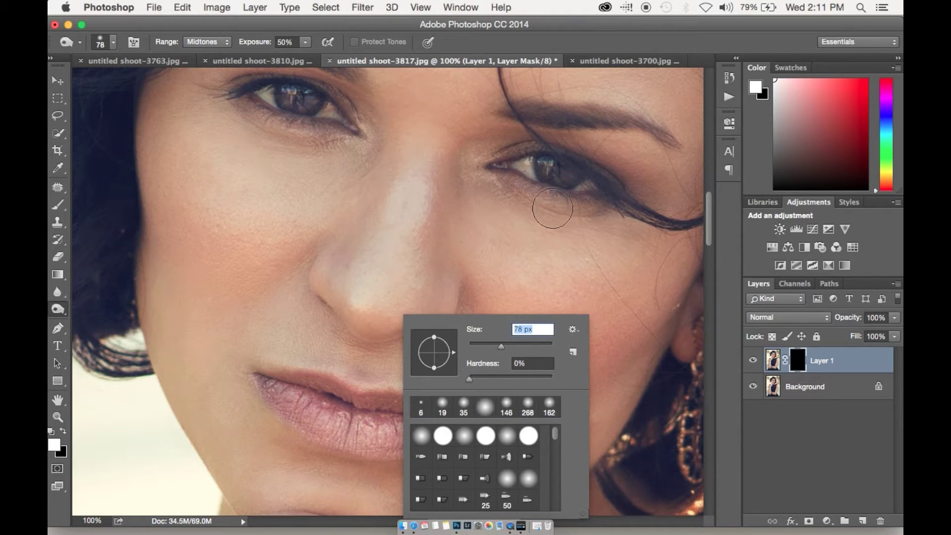
key("Return")
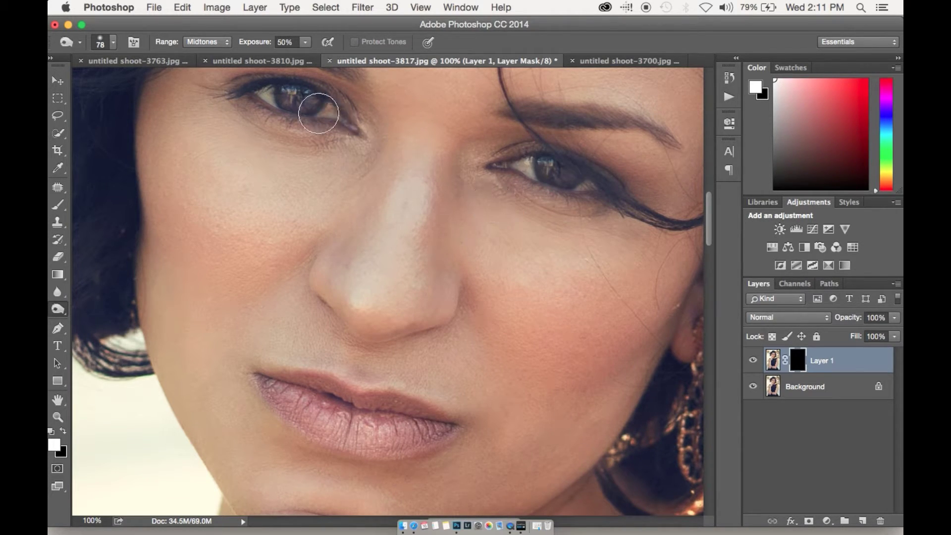
Switch to a soft Brush at 100% opacity and paint white on the mask over the iris beneath the hair strand.
key("b")
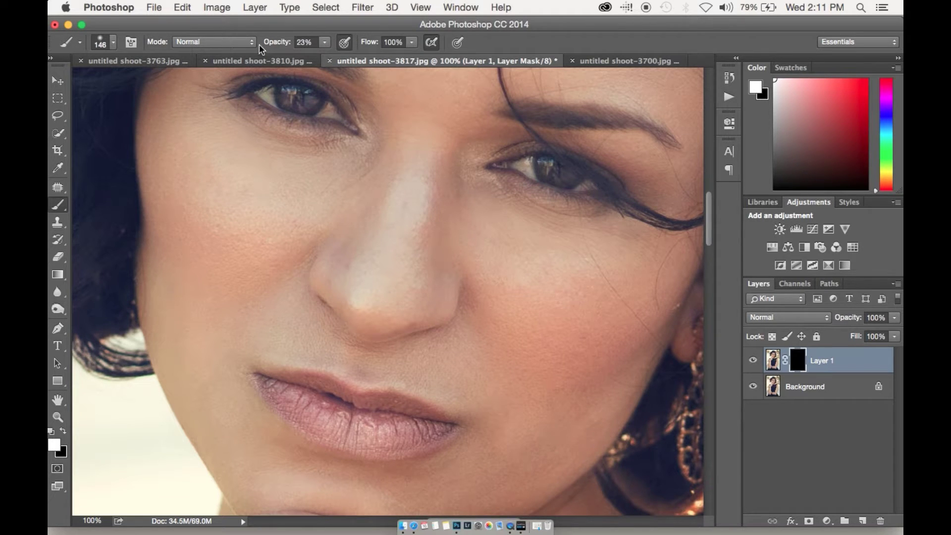
right_click(522, 174)
left_click_drag(618, 221, 613, 221)
key("Return")
left_click_drag(548, 161, 546, 163)
Set the brush size to 47 px and paint white on the mask over both eyes and the eyebrow beside the hair strand.
right_click(564, 237)
left_click_drag(647, 286, 639, 287)
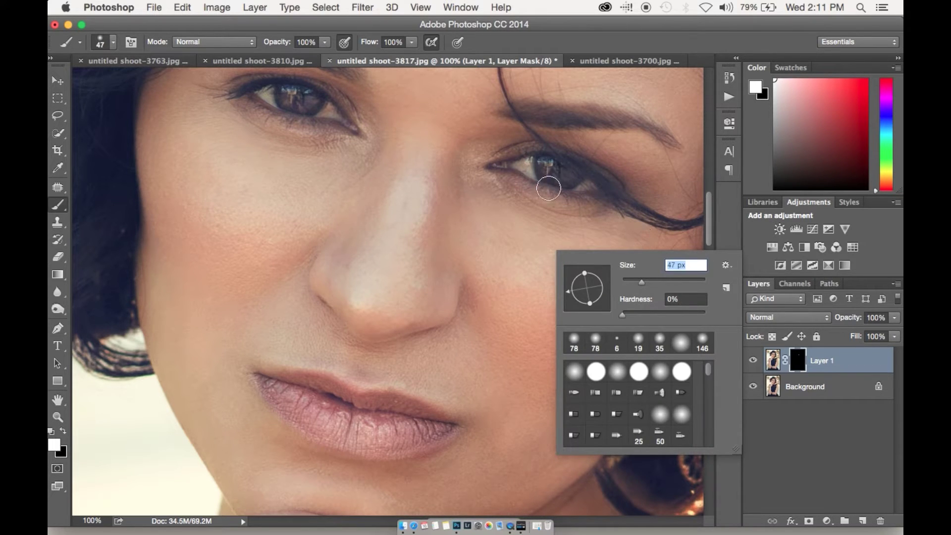
key("Return")
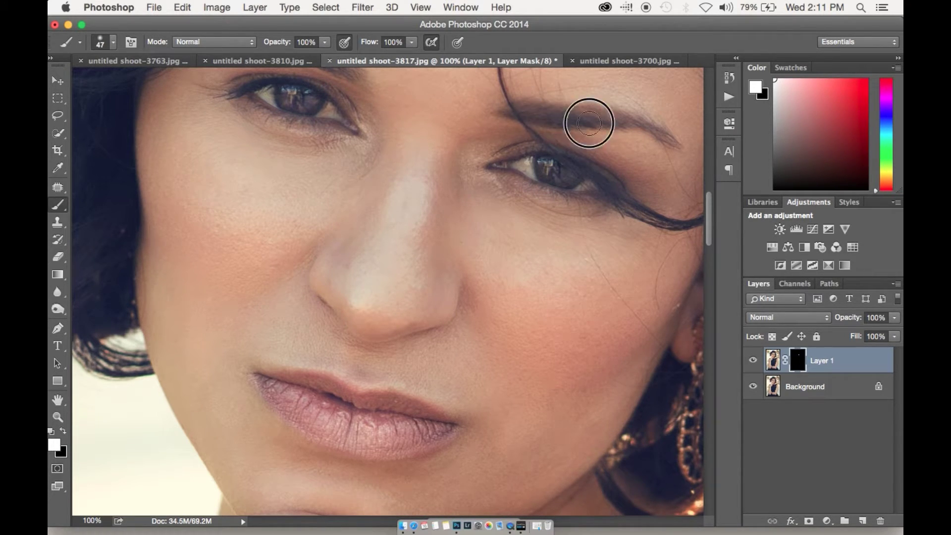
left_click_drag(435, 219, 522, 251)
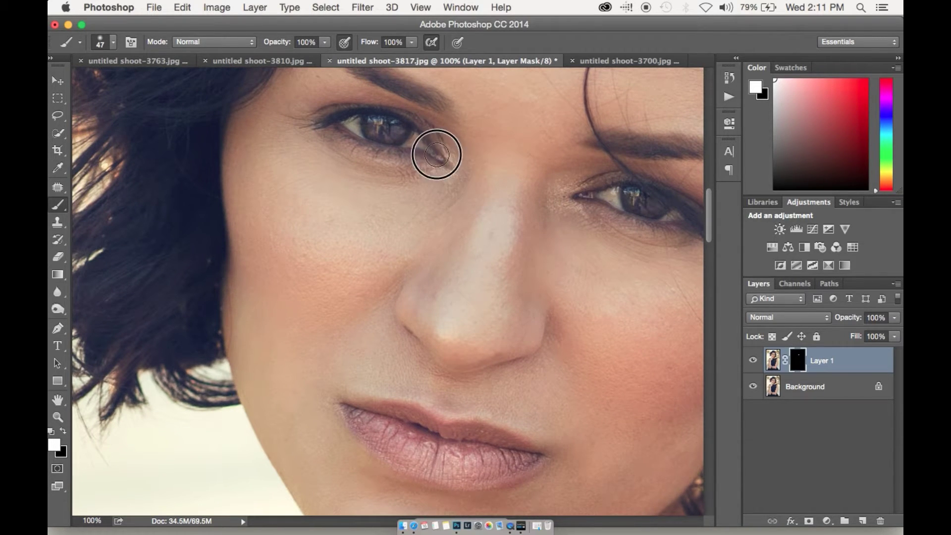
scroll(459, 212, "up", 3)
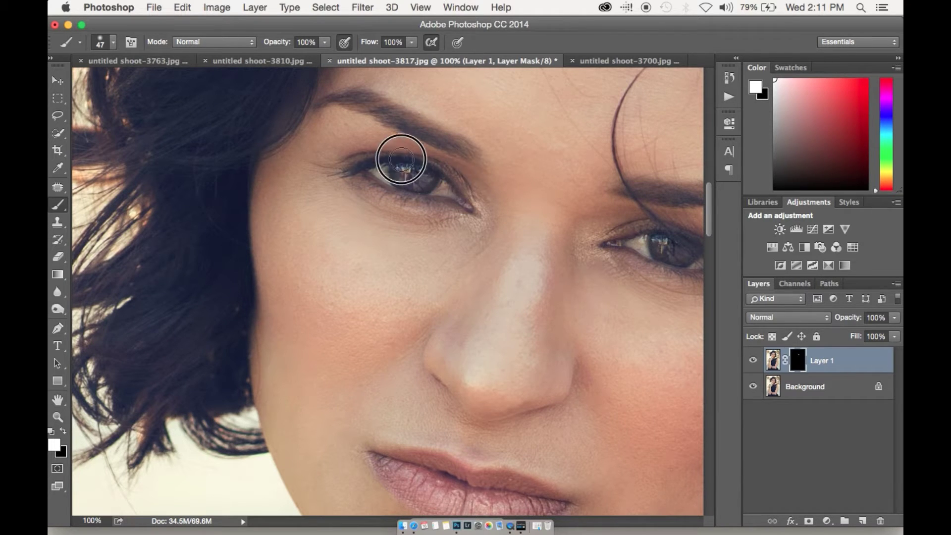
Paint white on the mask over the unobstructed eyebrow and along the base and bridge of the nose.
mouse_move(452, 144)
left_mouse_down()
mouse_move(333, 93)
mouse_move(321, 101)
left_mouse_up()
left_click_drag(435, 385, 500, 419)
mouse_move(541, 419)
left_mouse_down()
mouse_move(534, 405)
mouse_move(564, 387)
left_mouse_up()
left_click_drag(536, 368, 539, 254)
mouse_move(490, 395)
left_mouse_down()
mouse_move(443, 360)
mouse_move(558, 378)
mouse_move(535, 351)
mouse_move(453, 334)
mouse_move(507, 344)
mouse_move(556, 373)
mouse_move(586, 342)
mouse_move(534, 406)
mouse_move(532, 385)
mouse_move(539, 438)
left_mouse_up()
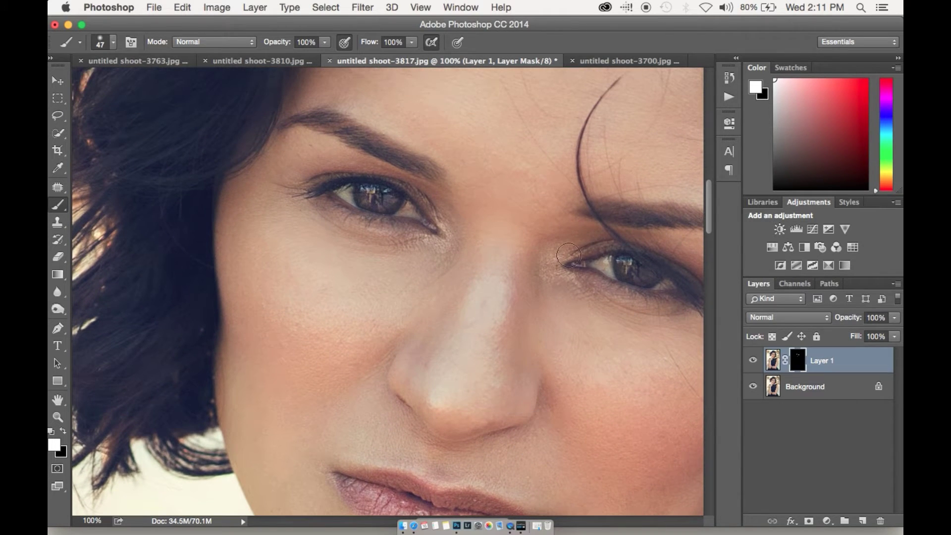
Reduce the brush to 23 px and paint white on the mask over the fine eye details and the eyebrow's tail.
left_click_drag(424, 239, 432, 228)
right_click(371, 242)
left_click_drag(474, 292, 469, 297)
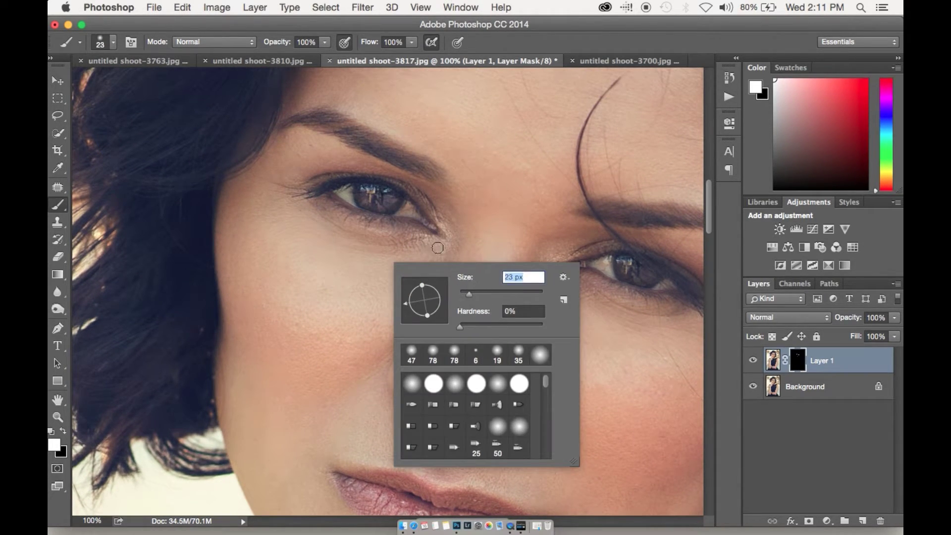
left_click(361, 208)
mouse_move(641, 335)
left_mouse_down()
mouse_move(668, 296)
mouse_move(599, 270)
mouse_move(683, 292)
left_mouse_up()
scroll(595, 297, "right", 5)
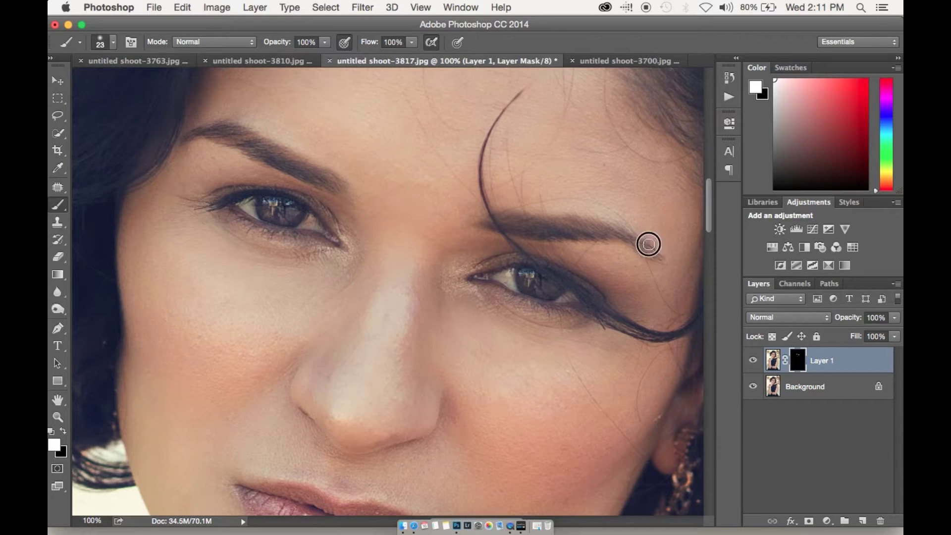
Toggle Layer 1's visibility at 33.3% and 66.7% zoom to compare the face with and without the masked sharpening.
key("super+minus")
key("super+minus")
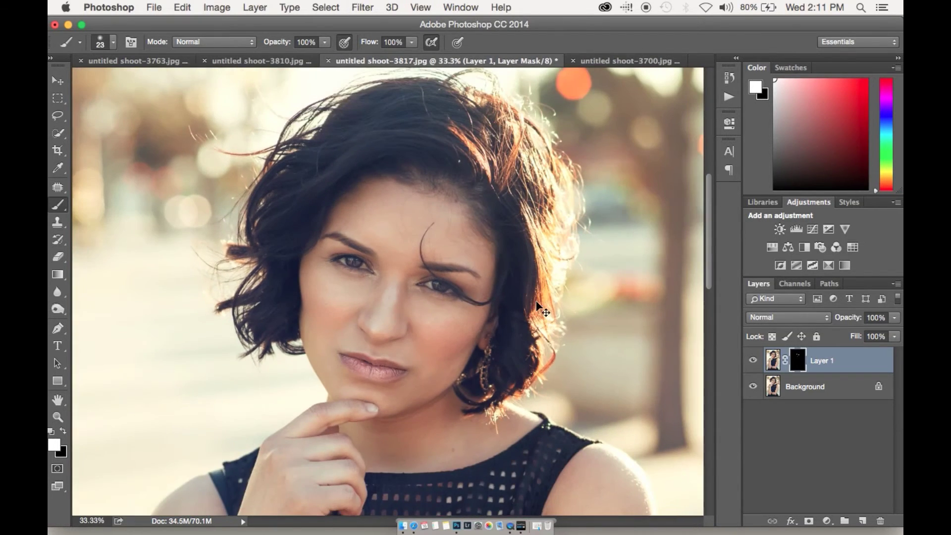
left_click(753, 361)
left_click(753, 361)
left_click(753, 361)
left_click(751, 364)
left_click(752, 364)
left_click(751, 364)
key("super+equal")
key("super+equal")
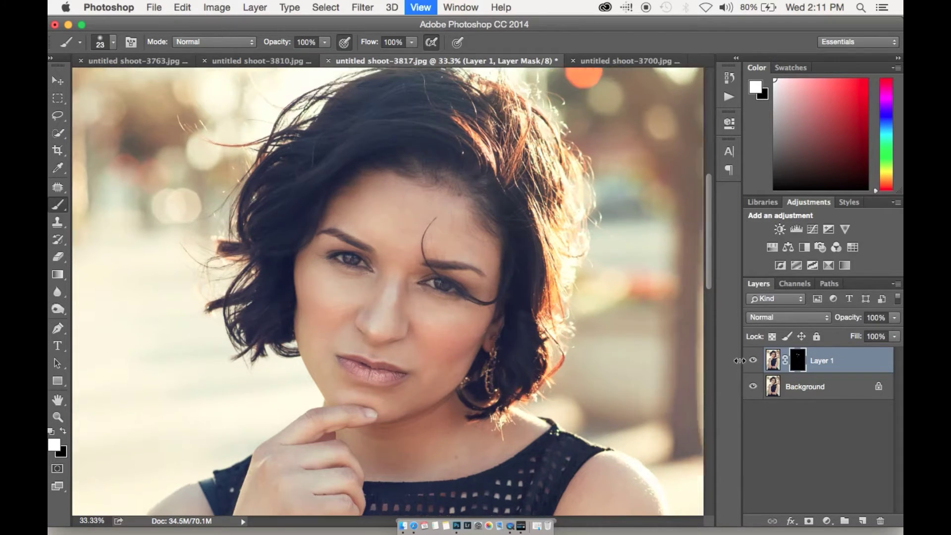
left_click(752, 360)
left_click(752, 360)
left_click(752, 360)
left_click(752, 362)
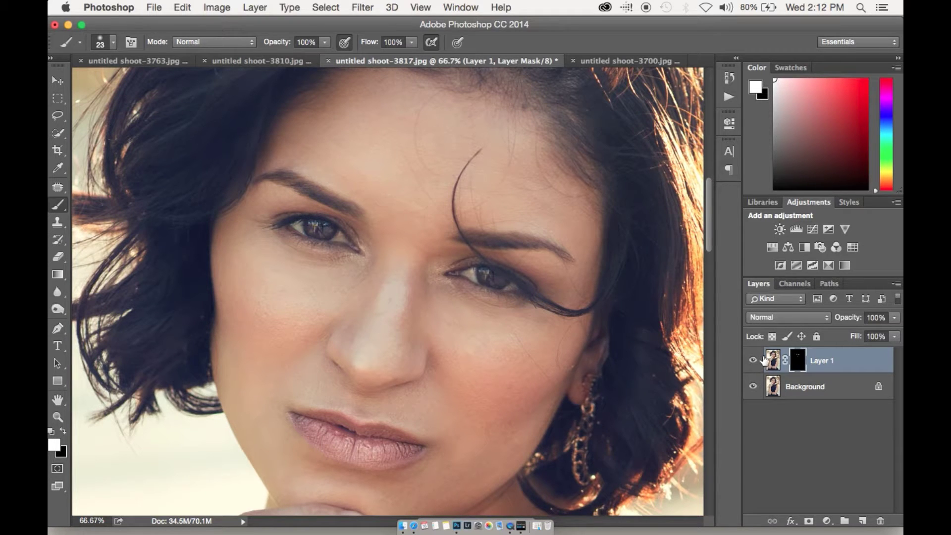
Lower Layer 1's opacity slightly and toggle its visibility to check the softened sharpening.
left_click_drag(853, 323, 837, 319)
left_click(753, 360)
left_click(754, 360)
left_click(753, 360)
left_click(752, 362)
left_click(752, 363)
left_click(752, 362)
left_click(752, 362)
left_click(752, 362)
Flatten the sharpening layer and the background into a single layer.
right_click(810, 387)
left_click(737, 475)
key("x")
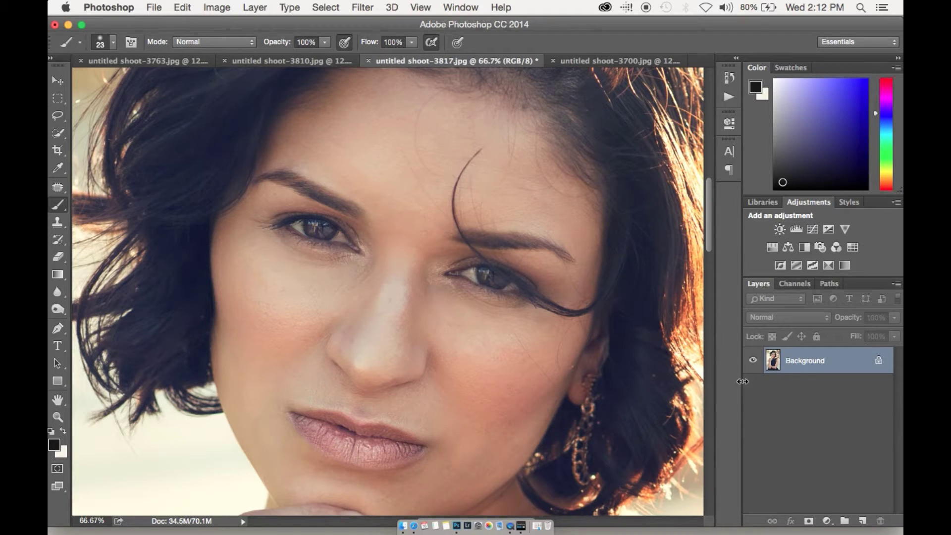
Show the whole portrait at 12.5% and display the original untitled shoot-3817.jpg state from the history to compare.
key("super+minus")
key("super+minus")
key("super+minus")
key("super+minus")
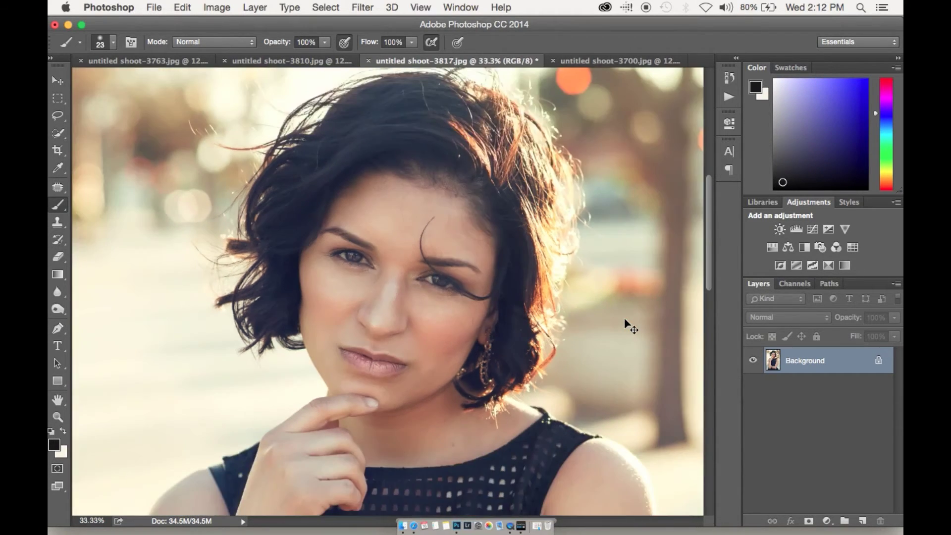
key("super+minus")
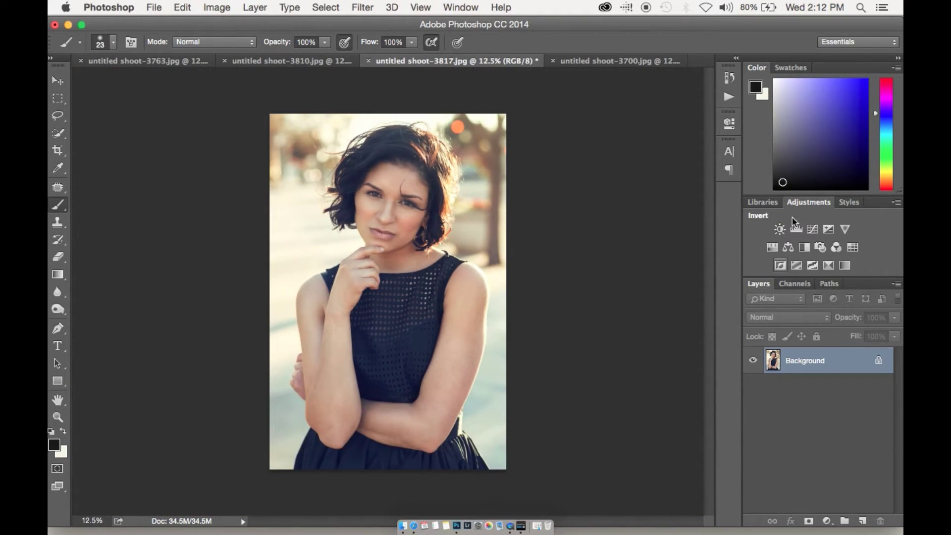
left_click(730, 79)
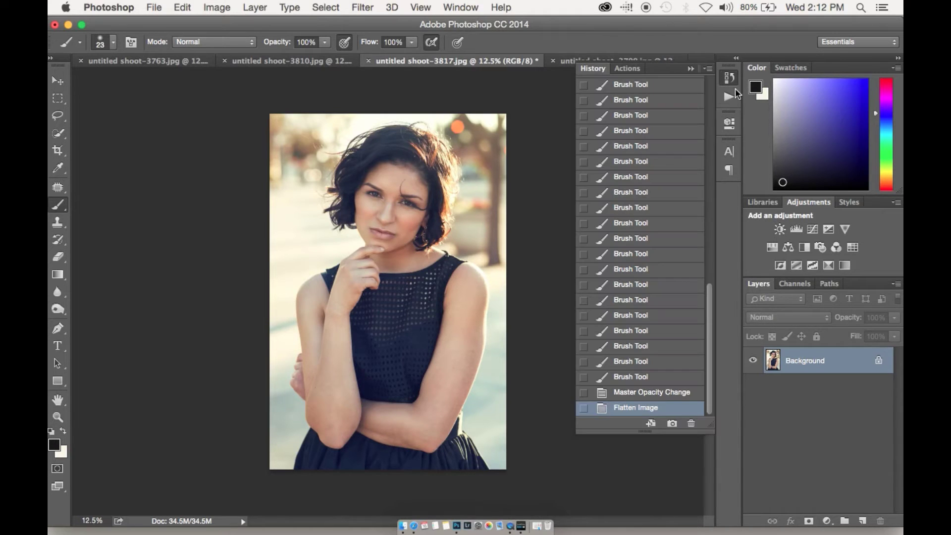
left_click_drag(708, 357, 690, 84)
left_click(675, 88)
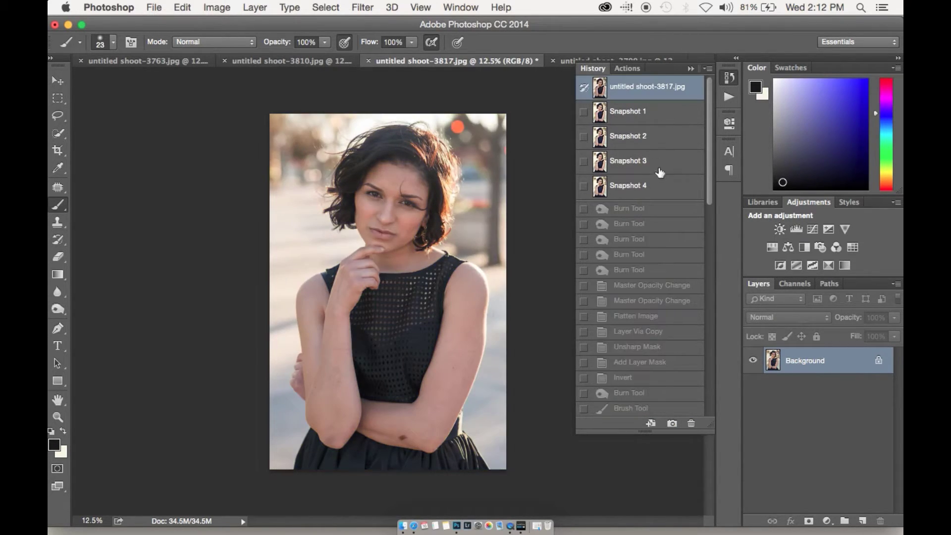
Compare the original untitled shoot-3817.jpg state with Snapshots 1 through 4 in the history.
left_click(652, 197)
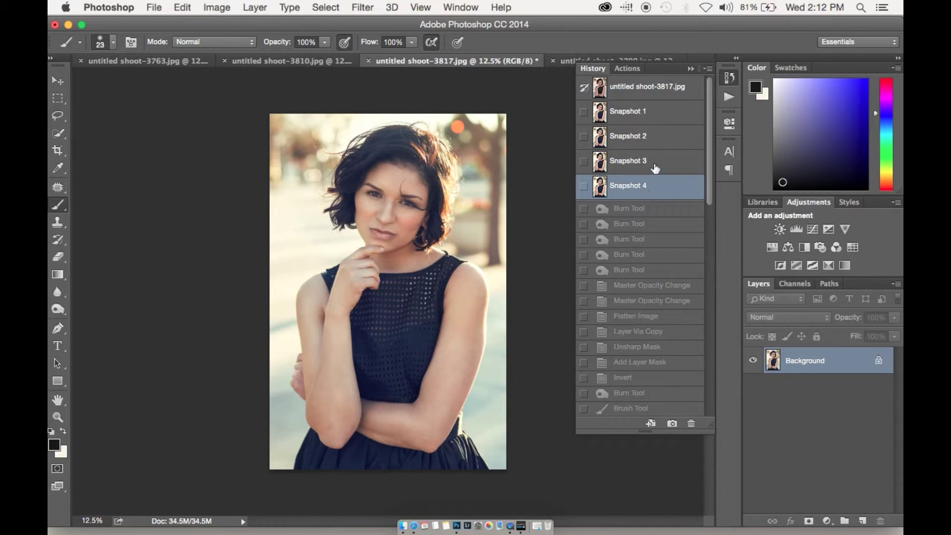
left_click(664, 95)
left_click(663, 118)
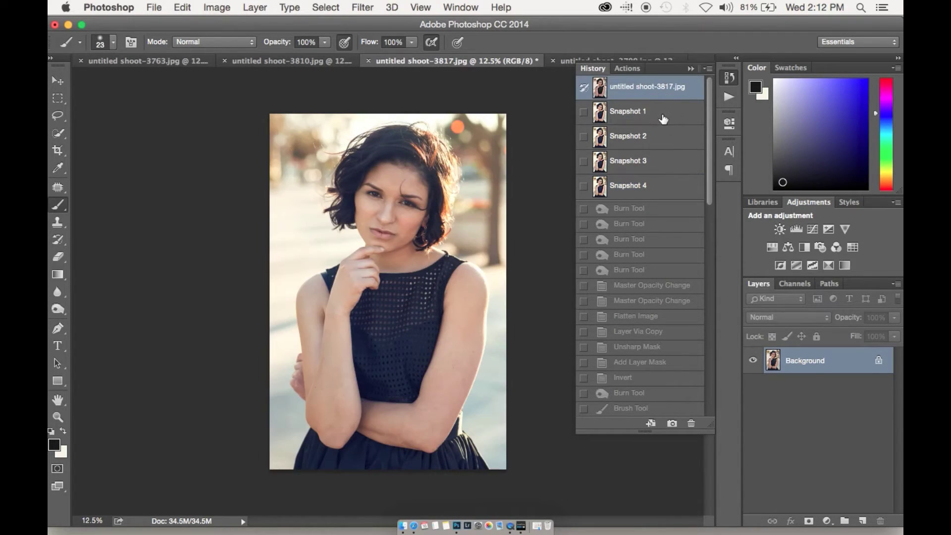
left_click(658, 96)
left_click(651, 122)
left_click(648, 143)
left_click(643, 171)
key("x")
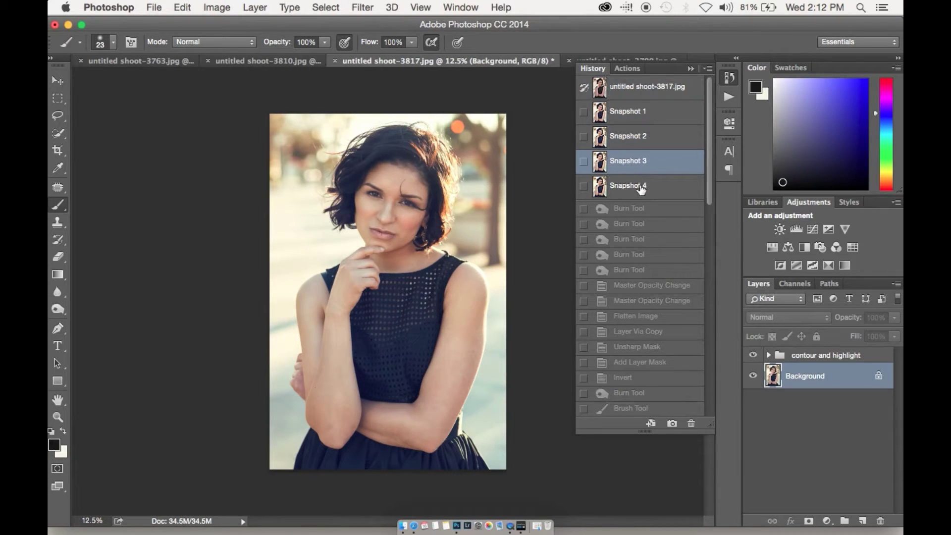
left_click(640, 194)
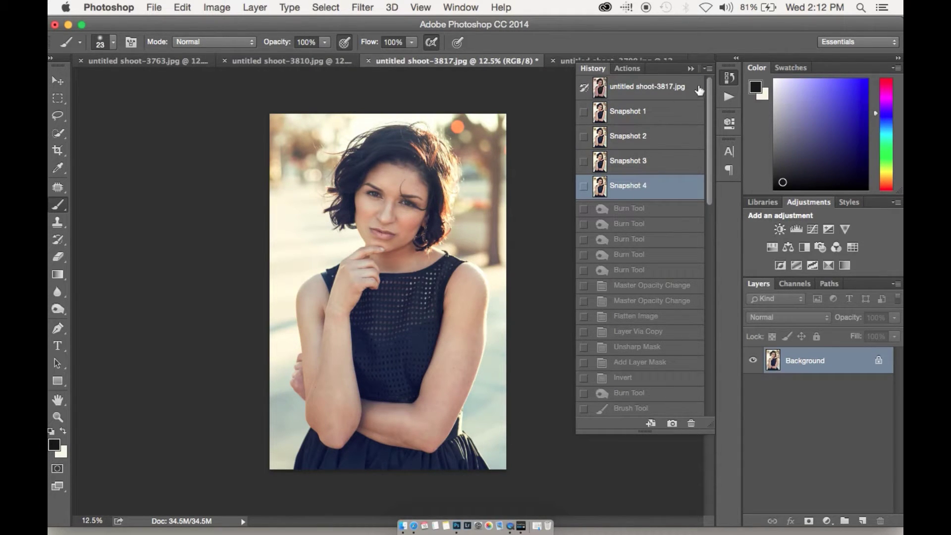
Return the portrait to the latest Flatten Image state in the history and collapse the history list.
left_click_drag(708, 177, 684, 427)
left_click(658, 409)
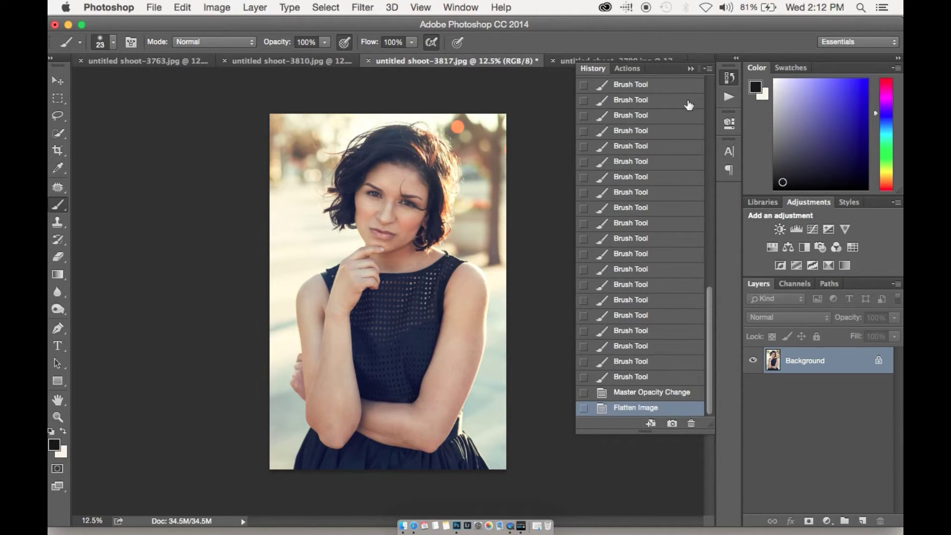
left_click(688, 70)
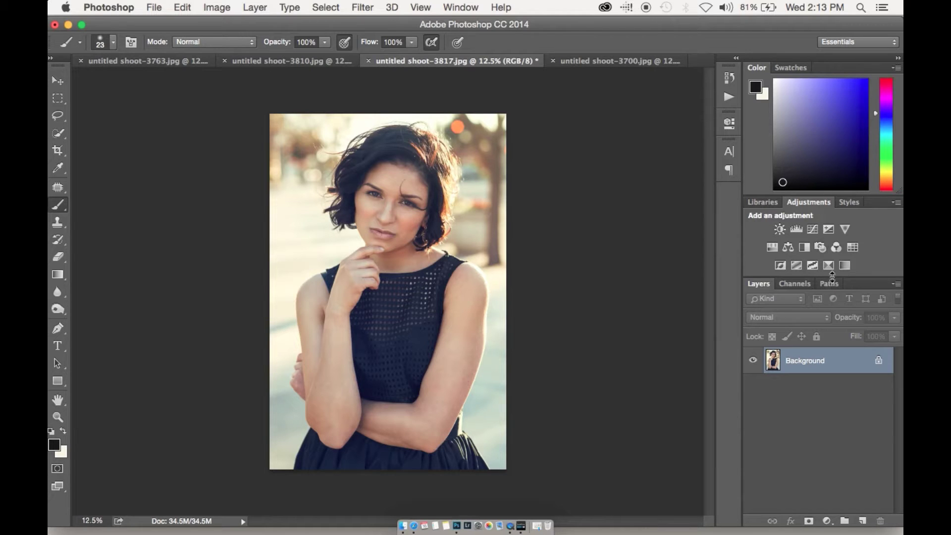
Add a Photo Filter adjustment layer above the background and toggle its visibility to check the warming effect.
left_click(821, 246)
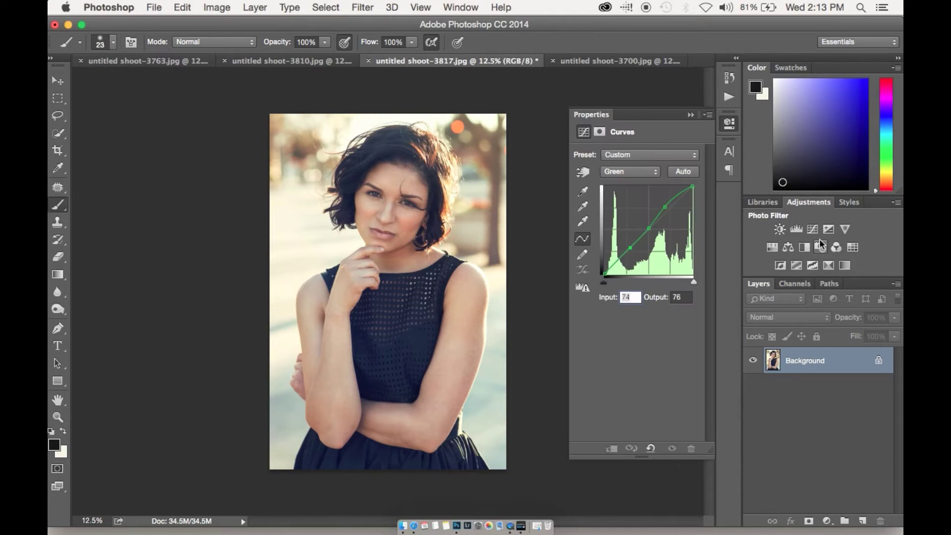
left_click(690, 114)
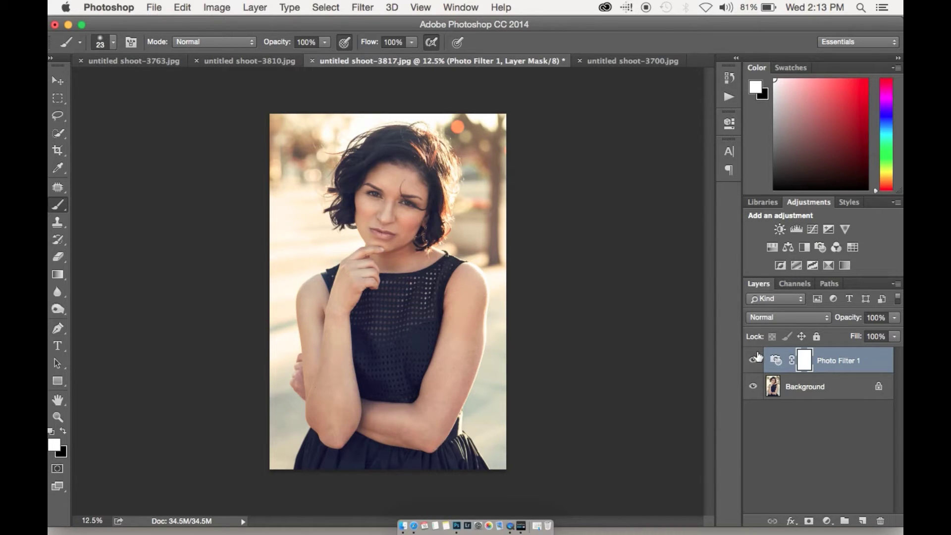
left_click(753, 361)
left_click(752, 361)
Lower the Photo Filter layer's opacity and toggle its visibility to compare the portrait with and without the subtler tint.
key("XF86MonBrightnessUp")
left_click_drag(849, 318, 776, 320)
left_click(754, 361)
left_click(753, 362)
left_click_drag(857, 322, 844, 321)
left_click(753, 365)
left_click(754, 363)
left_click(756, 364)
left_click(760, 364)
left_click(758, 365)
left_click(756, 364)
Flatten the Photo Filter adjustment and the background into a single layer.
right_click(817, 381)
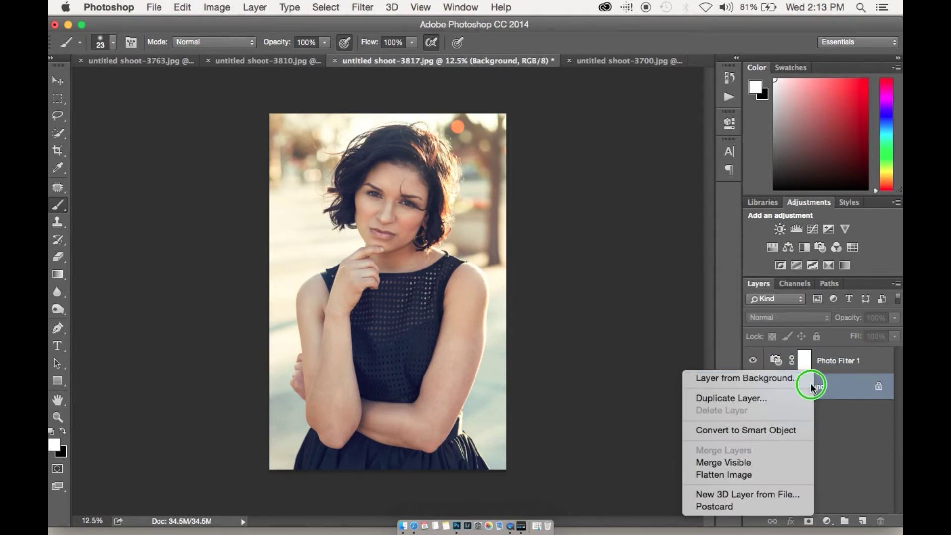
left_click(749, 475)
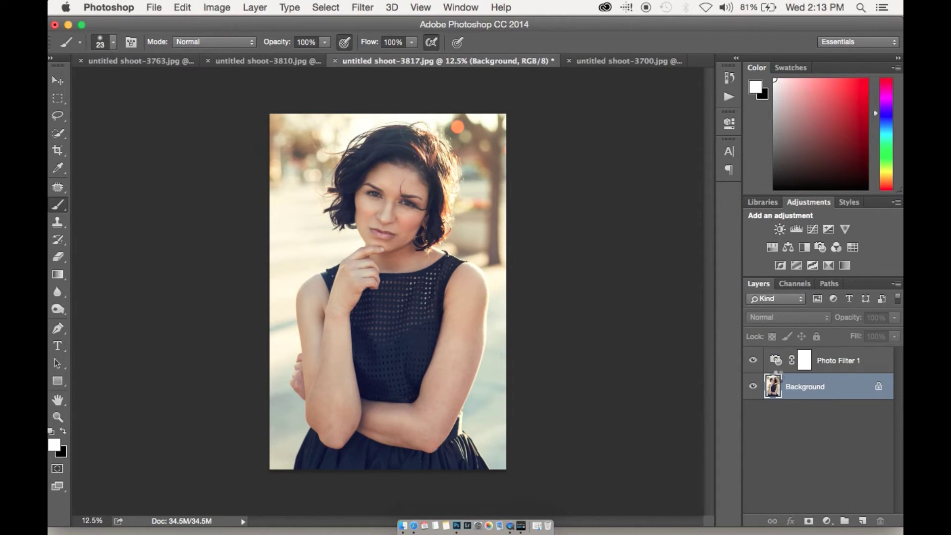
key("x")
Save the flattened, warmed portrait as a new snapshot in the history.
left_click(729, 96)
left_click(672, 424)
left_click(592, 266)
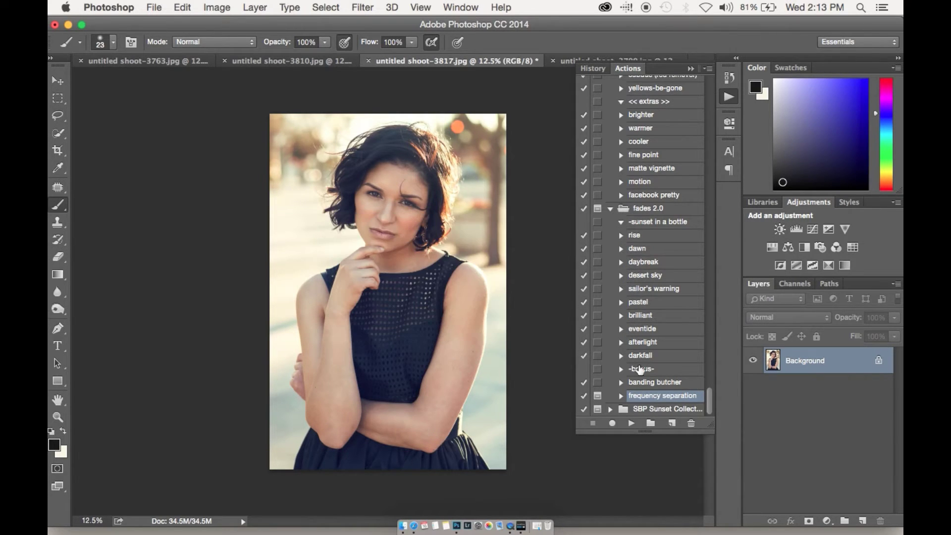
left_click(593, 70)
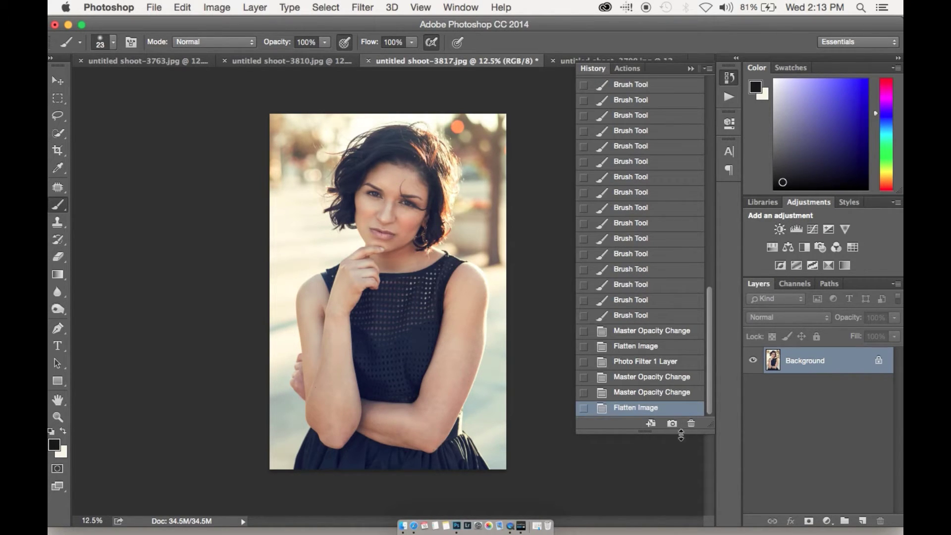
scroll(711, 354, "up", 2)
Compare the original untitled shoot-3817.jpg state with Snapshot 5, leaving Snapshot 5 active.
left_click_drag(711, 354, 711, 149)
left_click(676, 87)
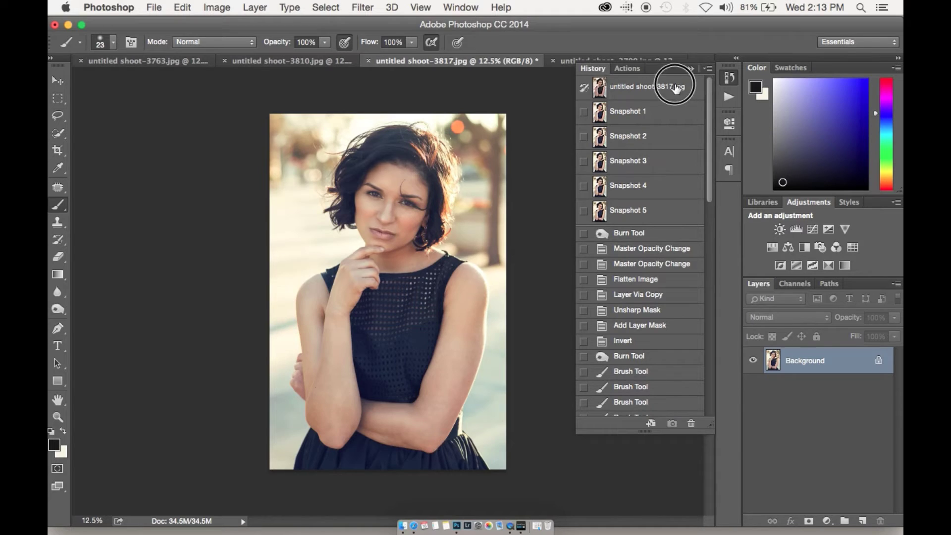
left_click(662, 207)
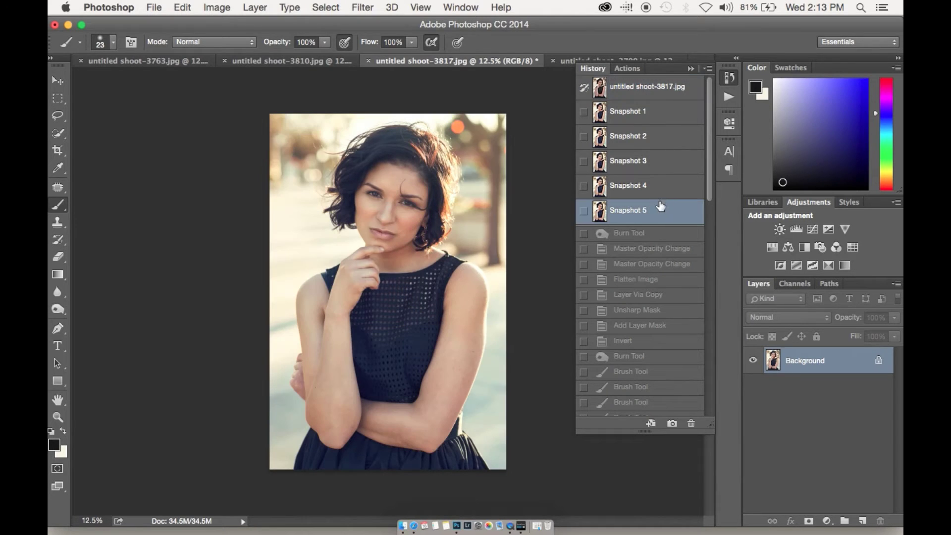
left_click(691, 68)
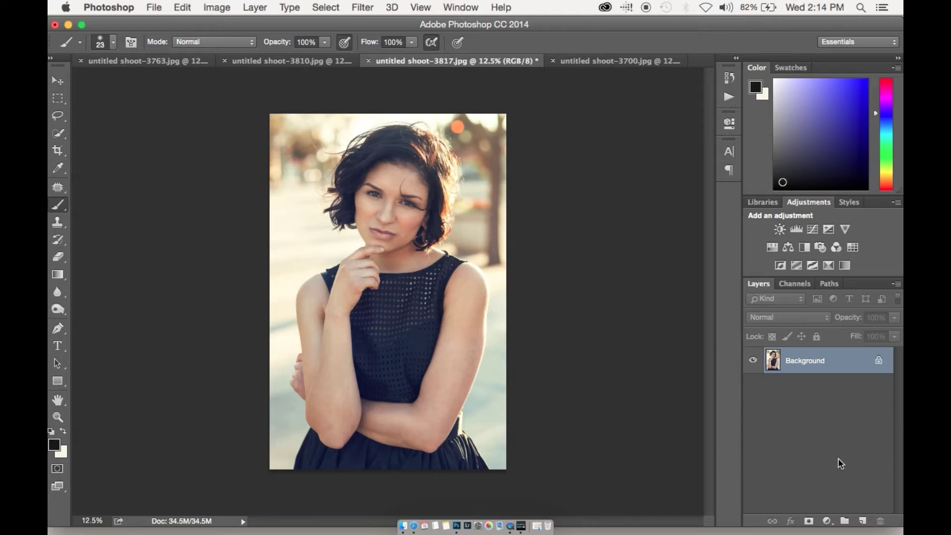
Duplicate the background twice, hide the upper copy and keep Layer 1 selected.
key("super+j")
key("super+j")
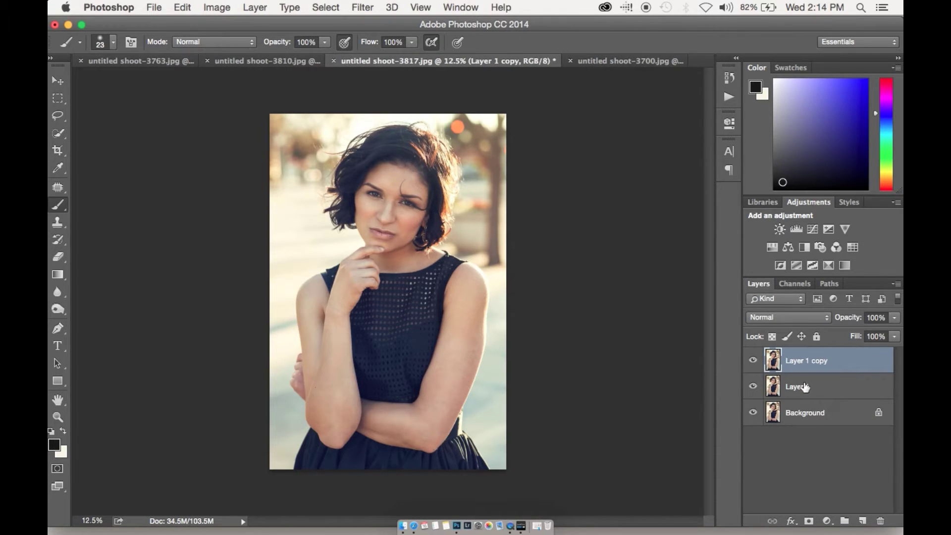
left_click(805, 391)
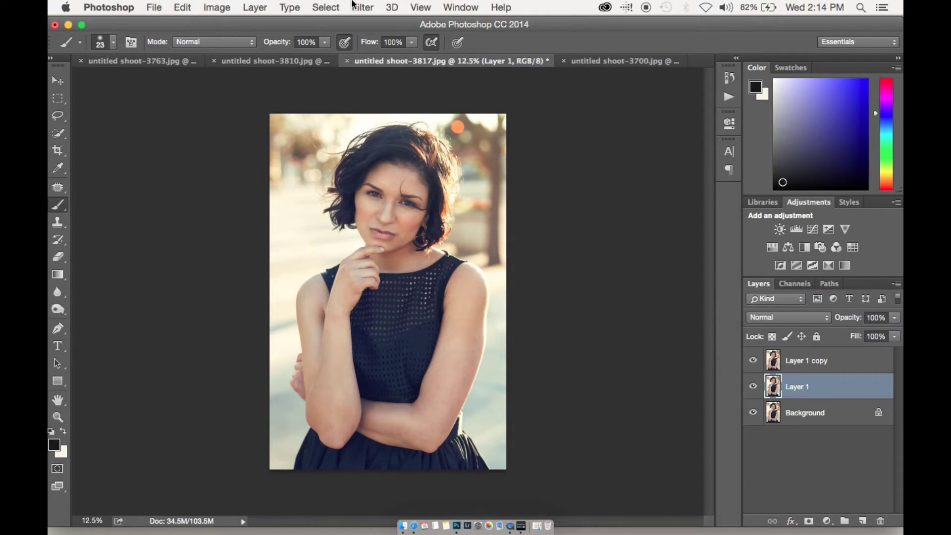
left_click(753, 363)
Apply a Gaussian Blur with a radius of about 8.7 pixels to Layer 1.
left_click(355, 6)
mouse_move(405, 194)
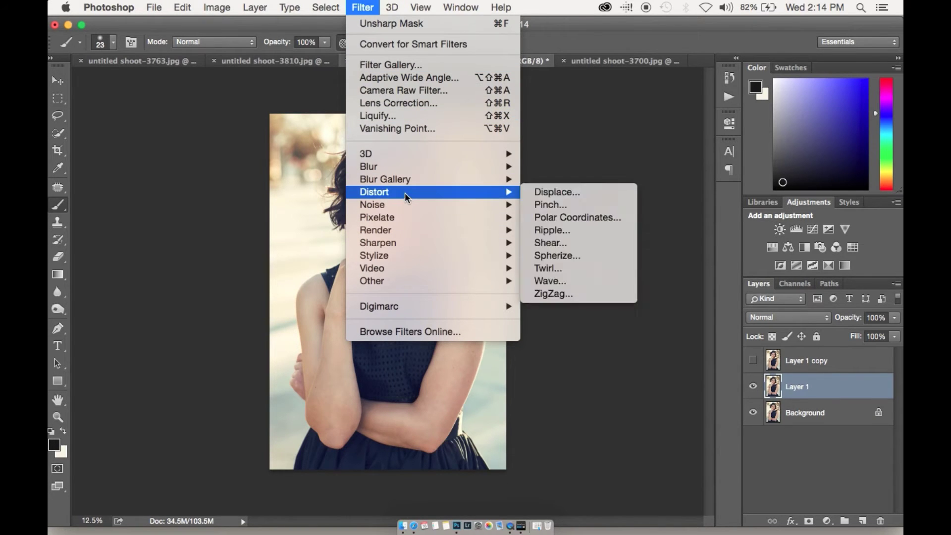
mouse_move(484, 185)
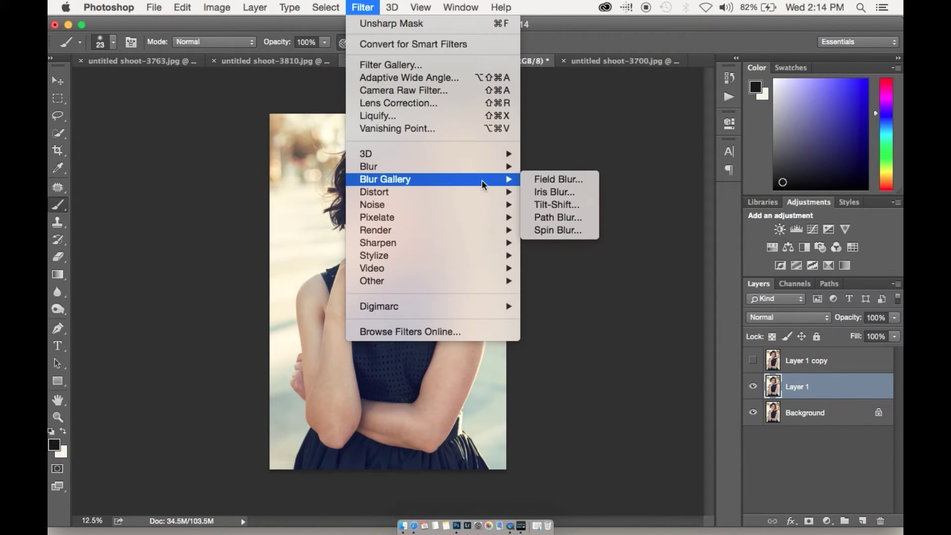
mouse_move(490, 167)
left_click(557, 219)
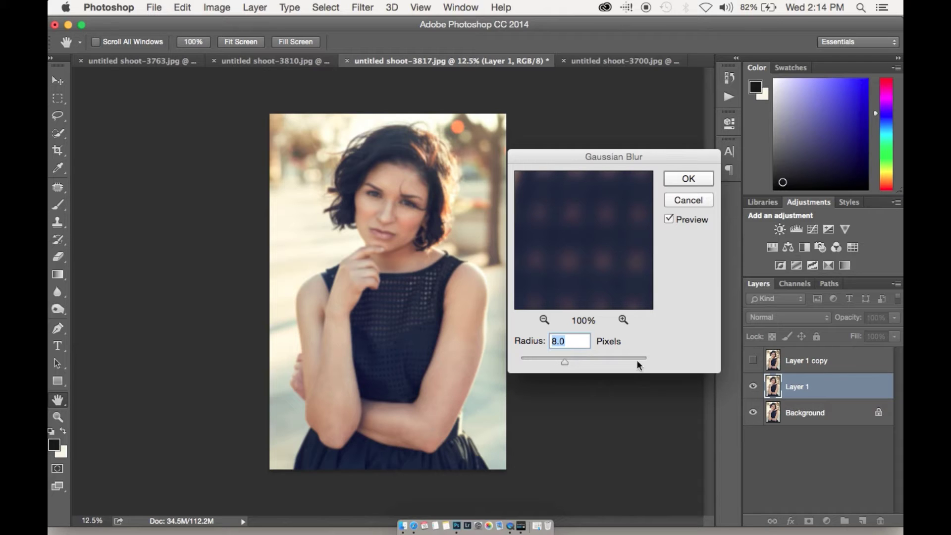
left_click_drag(565, 362, 568, 365)
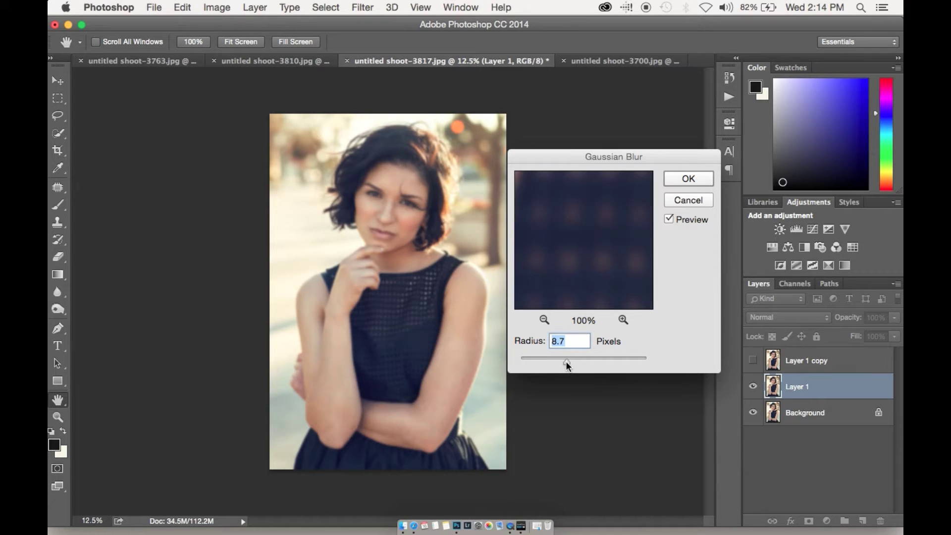
left_click(689, 179)
key("b")
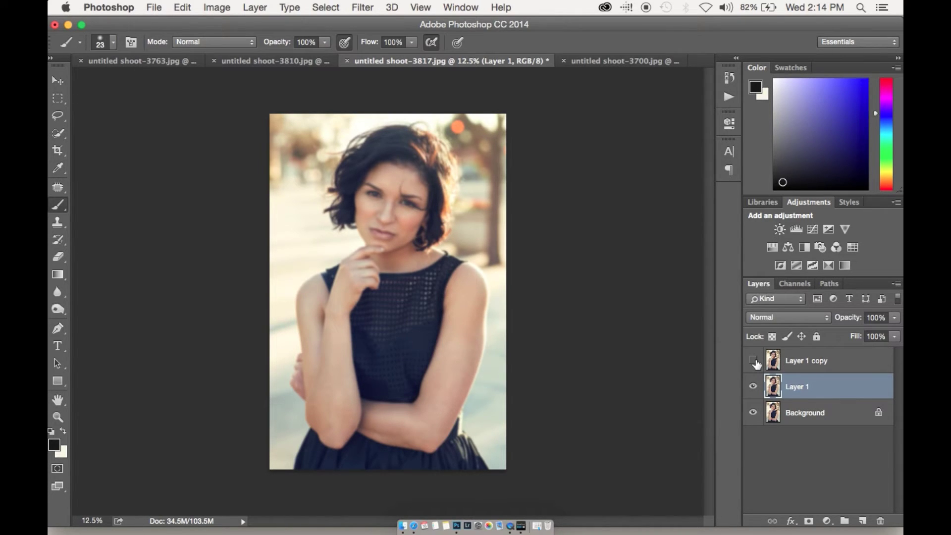
Show and select Layer 1 copy, and start Apply Image on it with Layer 1 as the source layer.
left_click(764, 363)
left_click(753, 361)
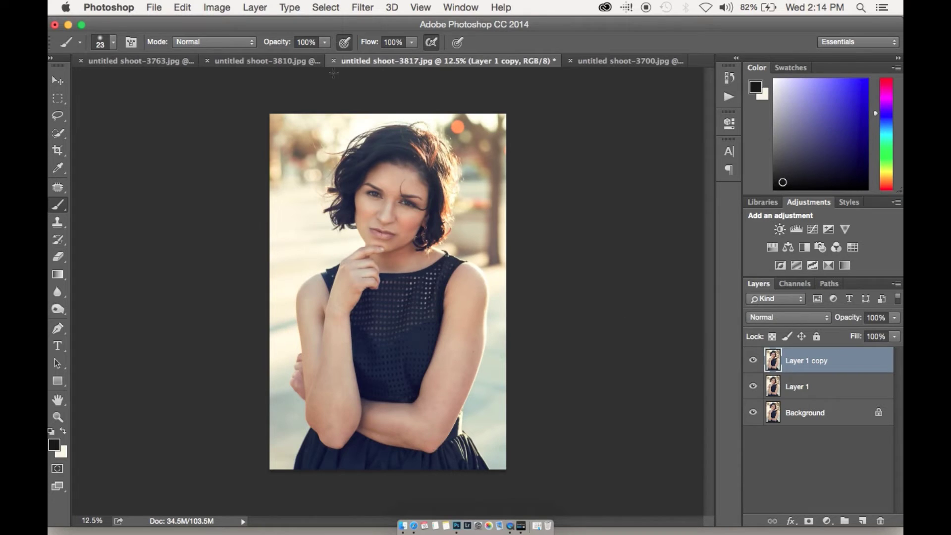
left_click(364, 6)
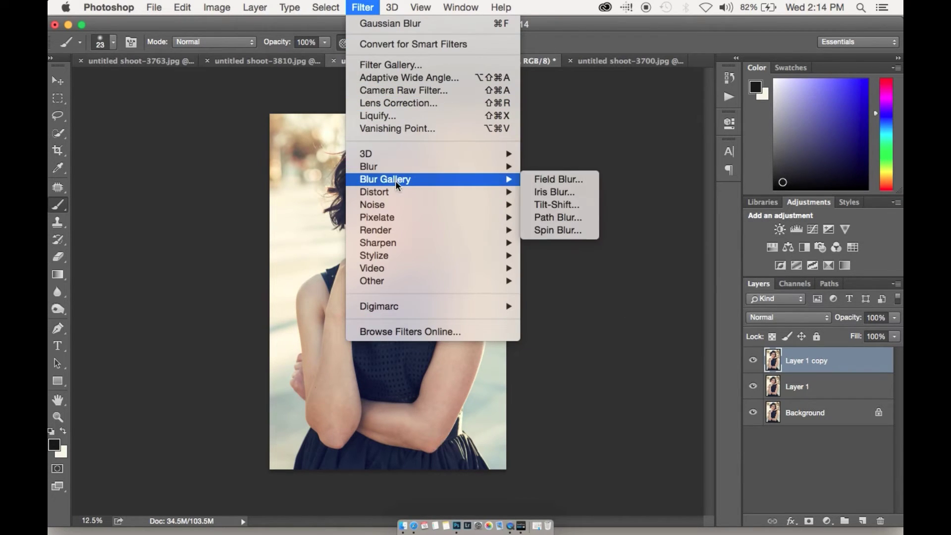
mouse_move(222, 5)
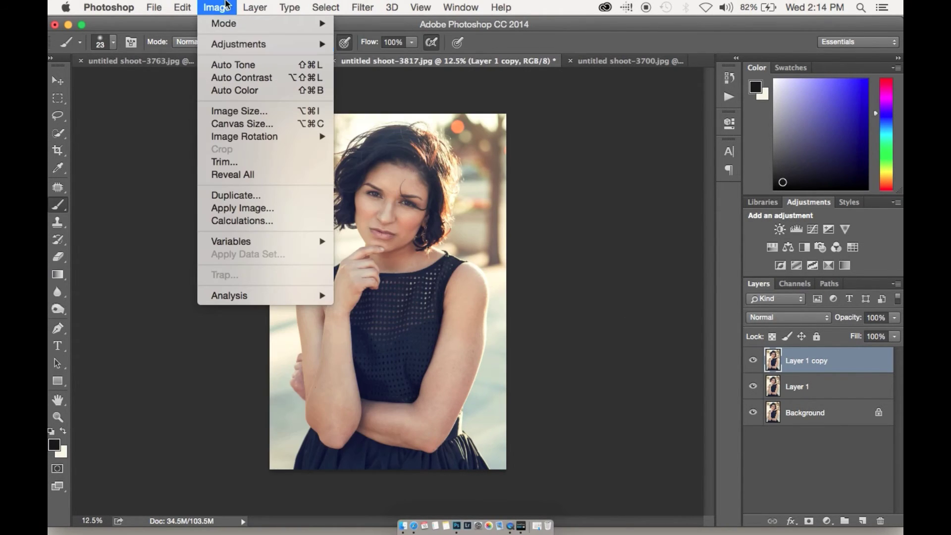
left_click(254, 209)
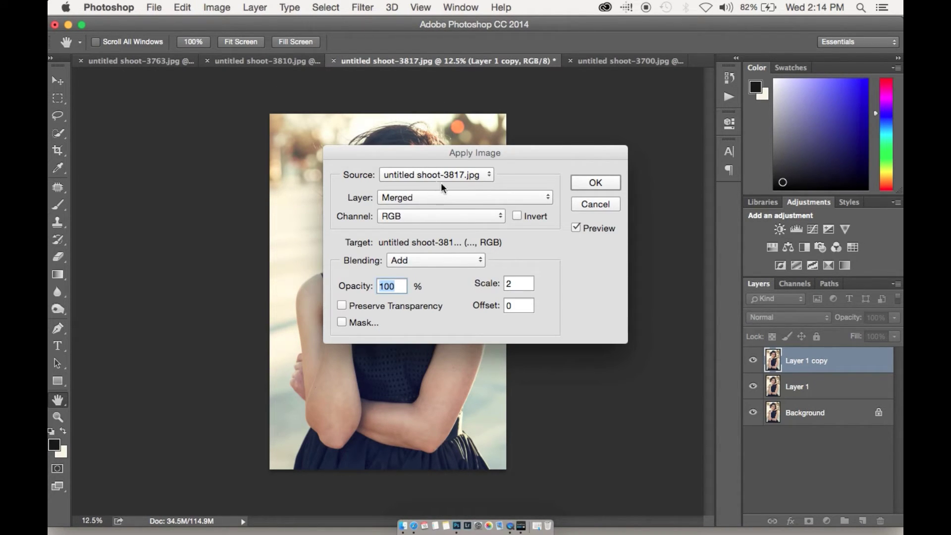
left_click(405, 198)
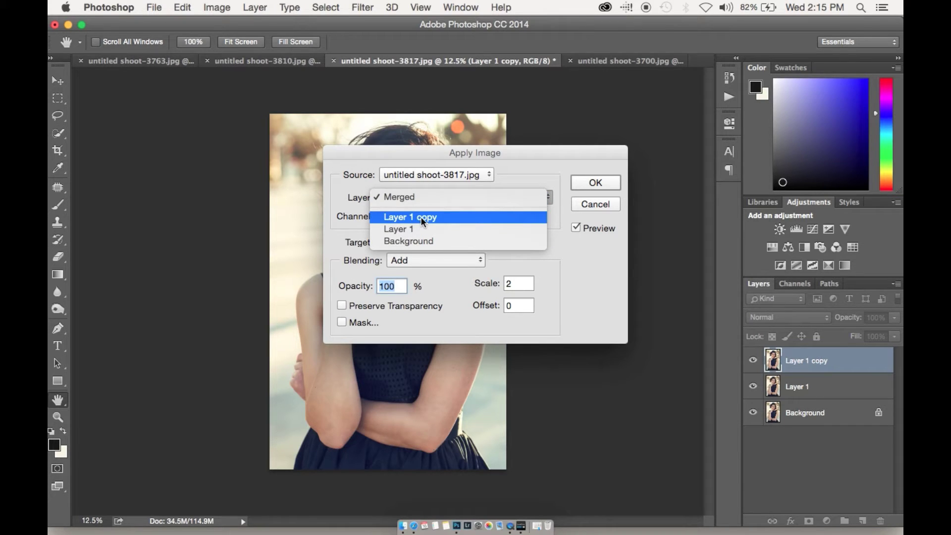
left_click(422, 228)
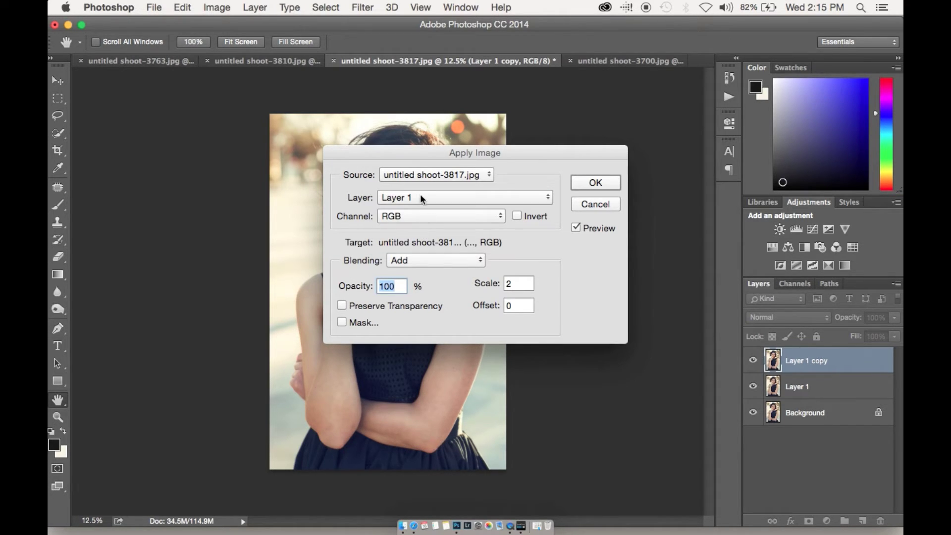
Apply the inverted RGB source to Layer 1 copy with Add blending, 100% opacity, scale 2 and offset 0.
left_click(517, 214)
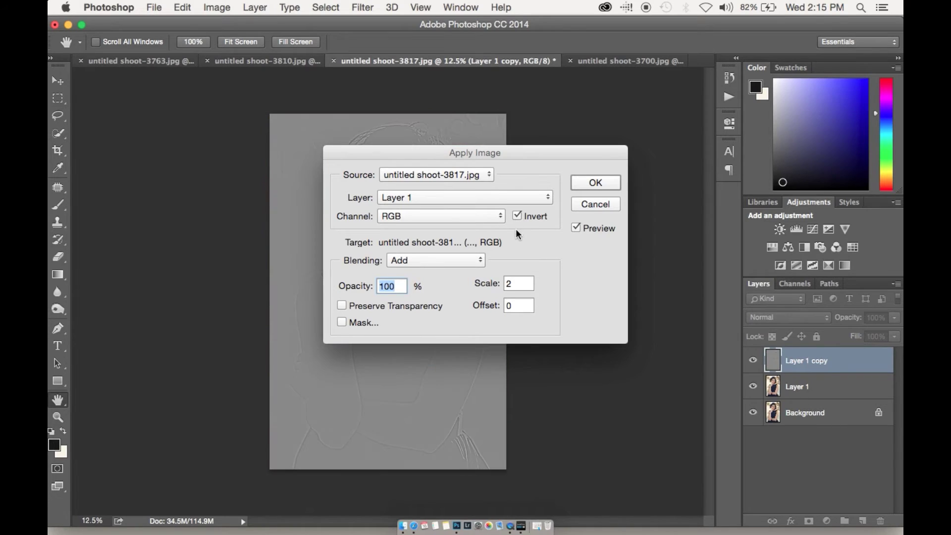
left_click_drag(461, 152, 571, 144)
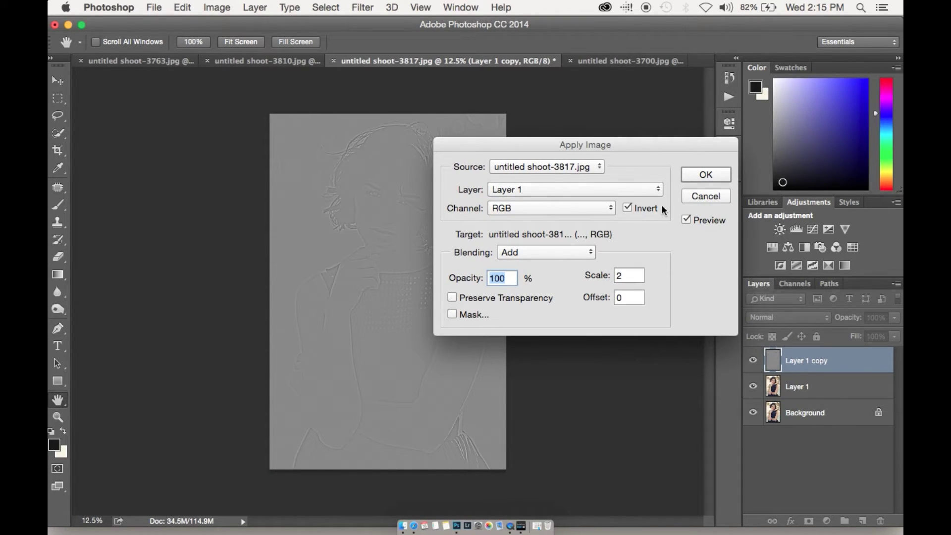
left_click(534, 255)
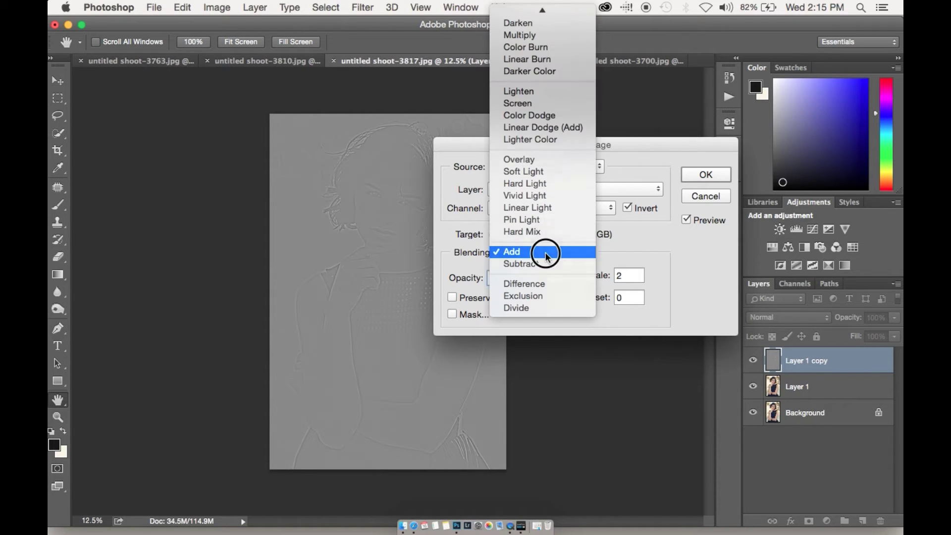
left_click(548, 255)
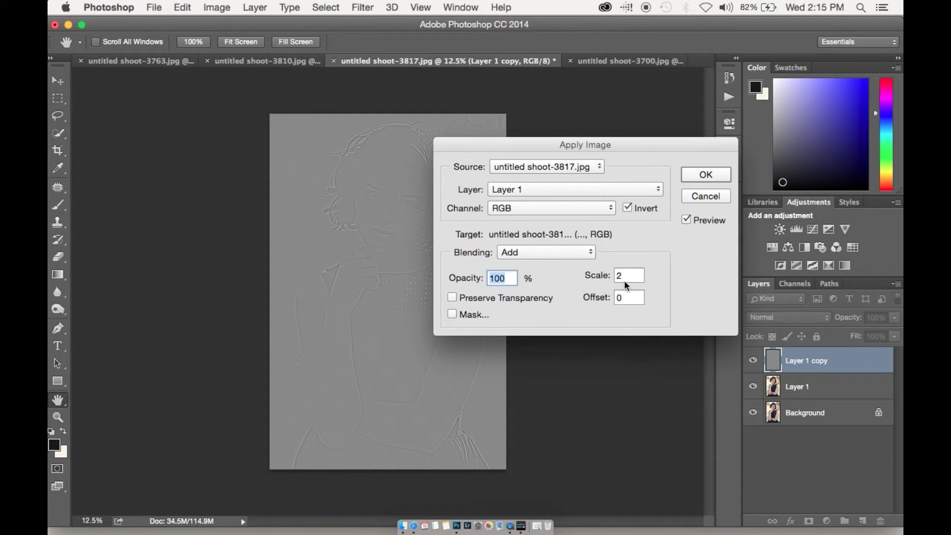
left_click(706, 175)
key("b")
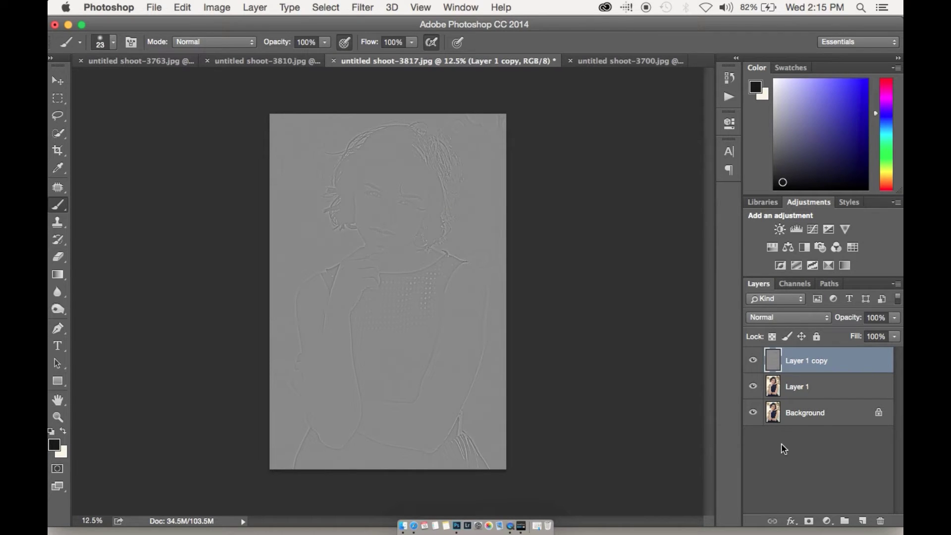
Set Layer 1 copy's blending mode to Linear Light.
left_click(787, 318)
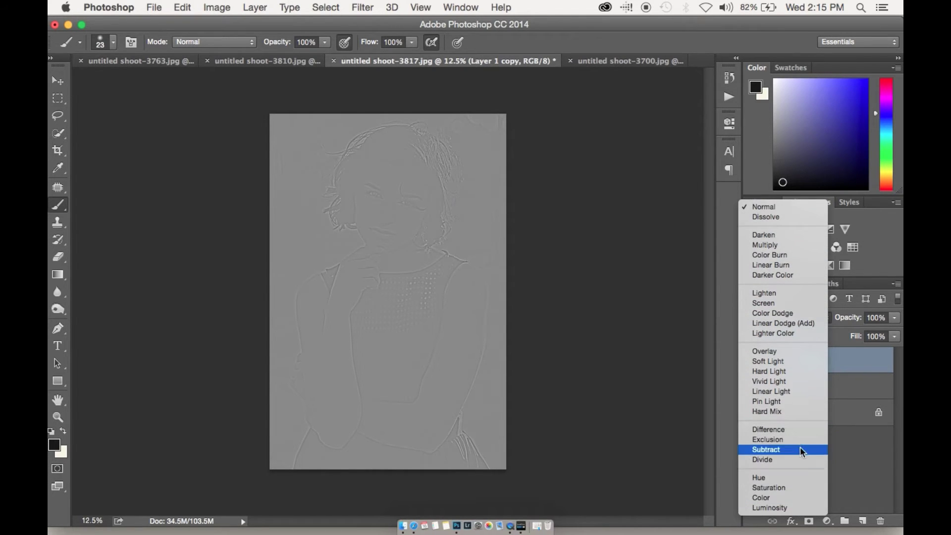
left_click(797, 392)
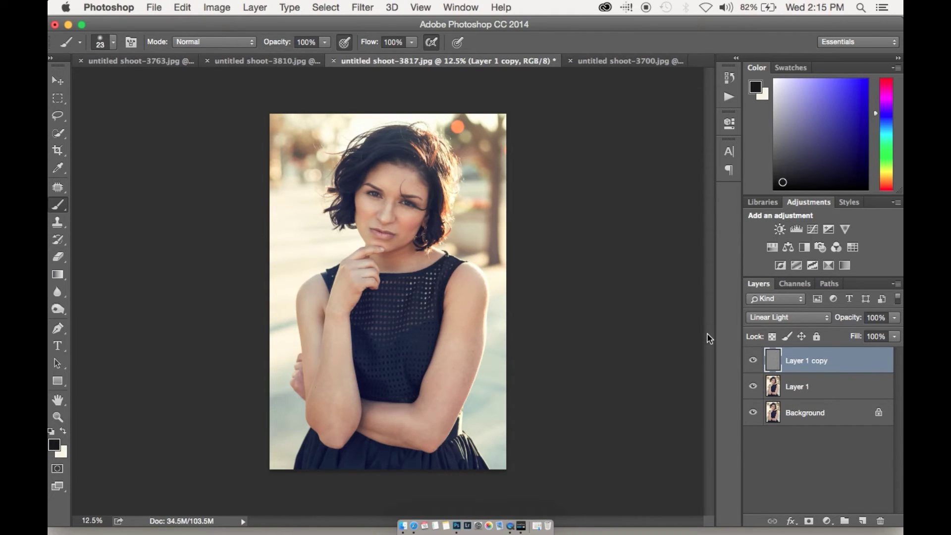
Group Layer 1 and Layer 1 copy into one layer group and check the group's visibility.
key("super+equal")
key("super+equal")
key("super+equal")
left_click_drag(658, 291, 652, 394)
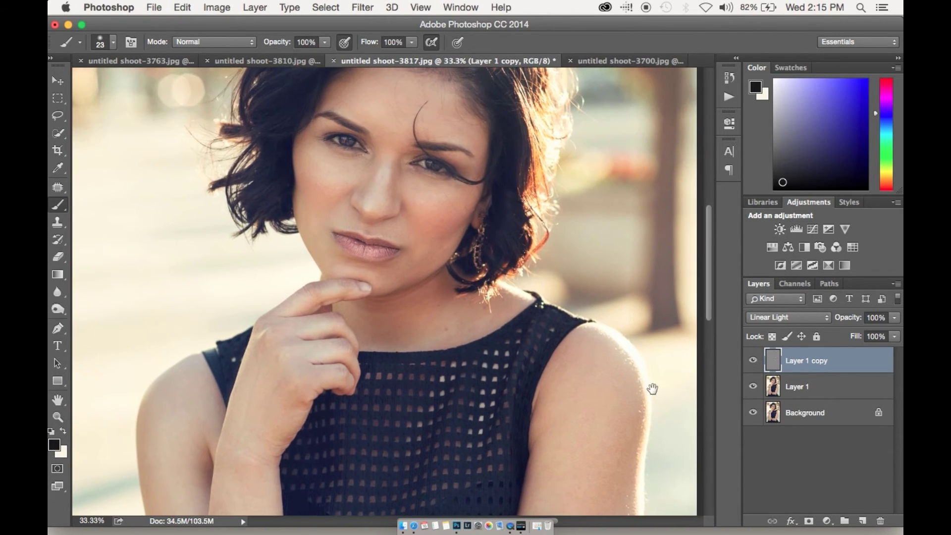
left_click(825, 391, "shift")
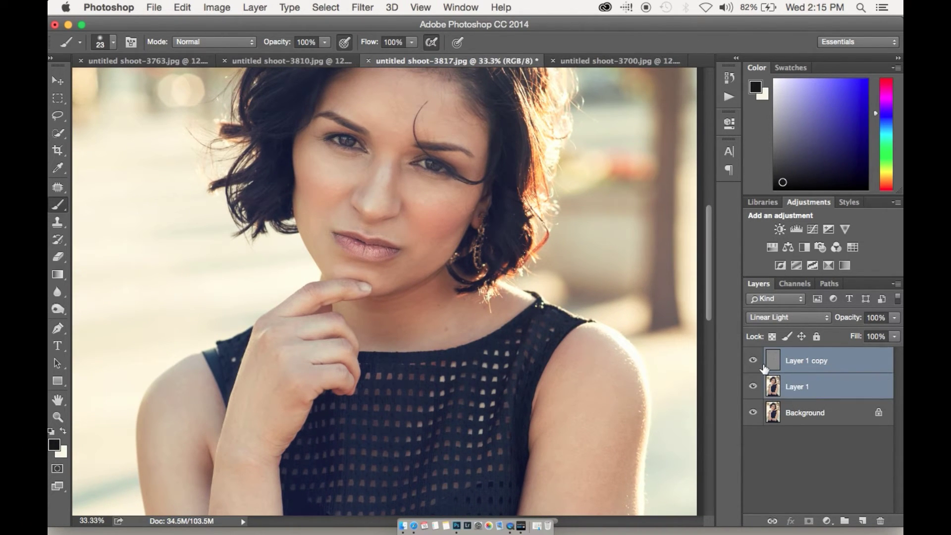
key("super+g")
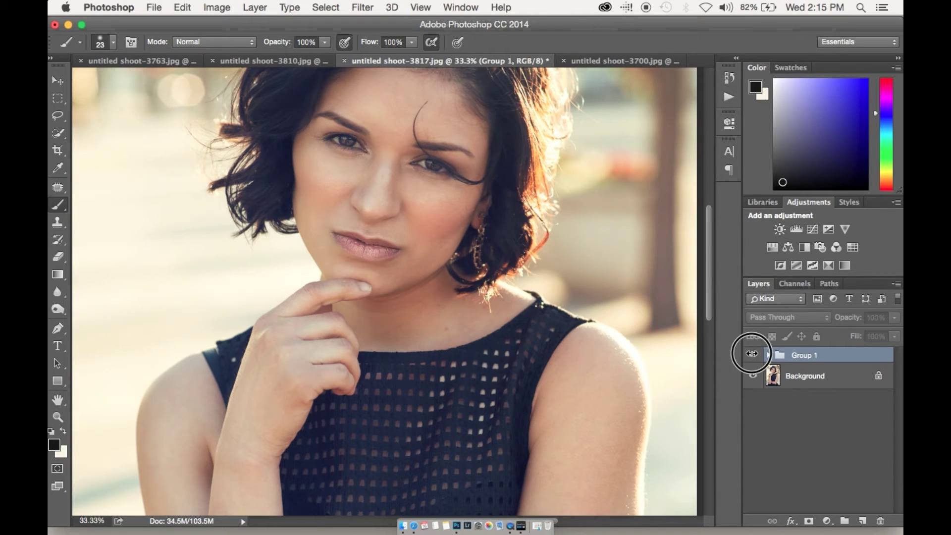
left_click(752, 356)
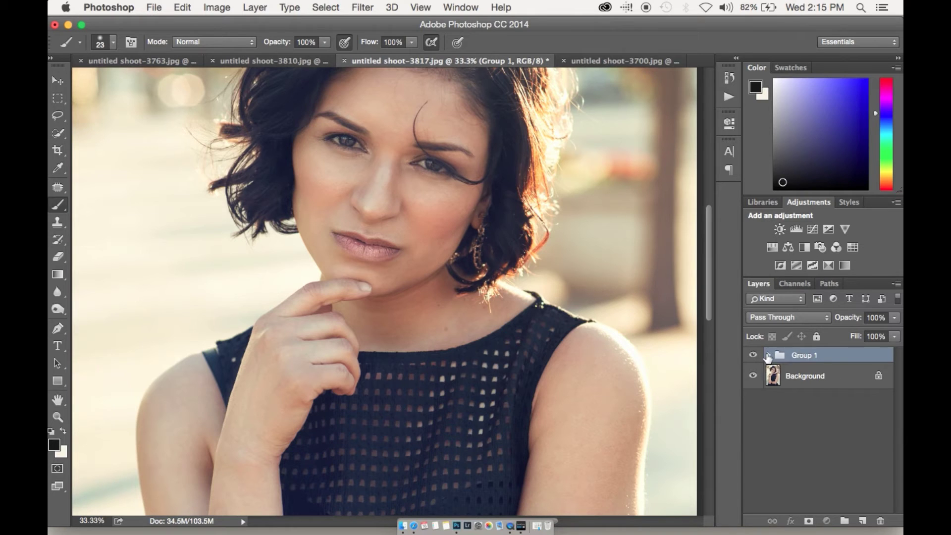
Expand Group 1 and select the blurred Layer 1 inside it, with the arms in view.
left_click(769, 355)
scroll(567, 340, "down", 5)
scroll(566, 340, "left", 2)
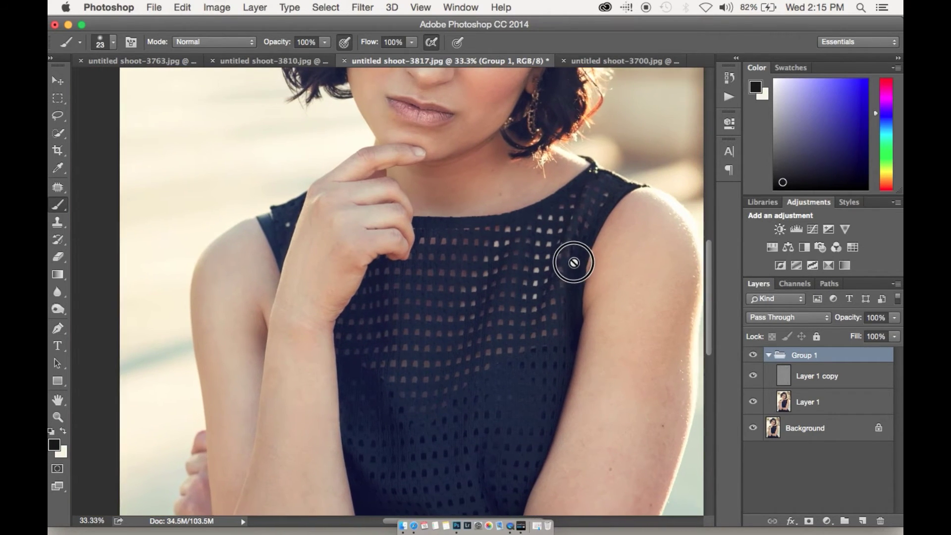
scroll(574, 262, "down", 3)
left_click(789, 401)
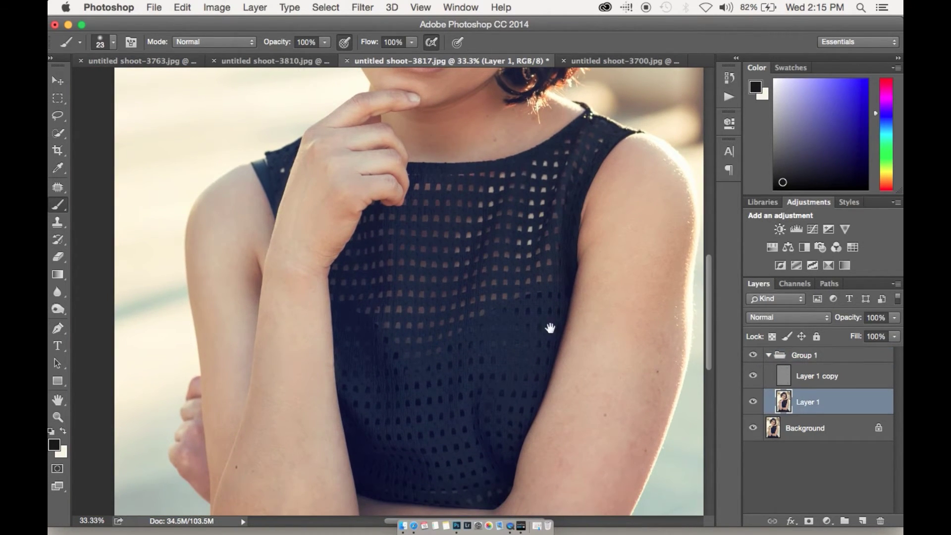
scroll(551, 329, "down", 10)
scroll(552, 329, "right", 2)
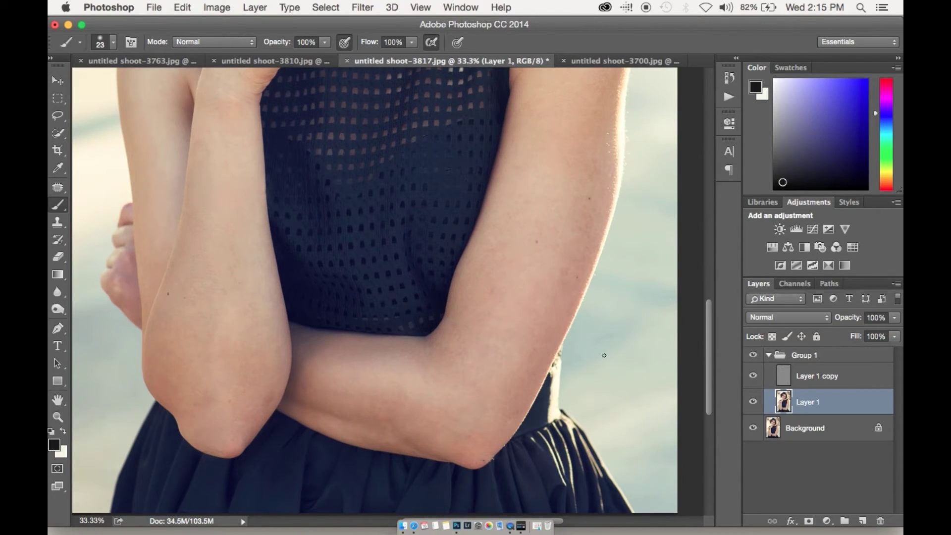
Hide Layer 1 copy and set up a 182 px soft brush with a skin tone sampled from the upper arm.
left_click(534, 249, "alt")
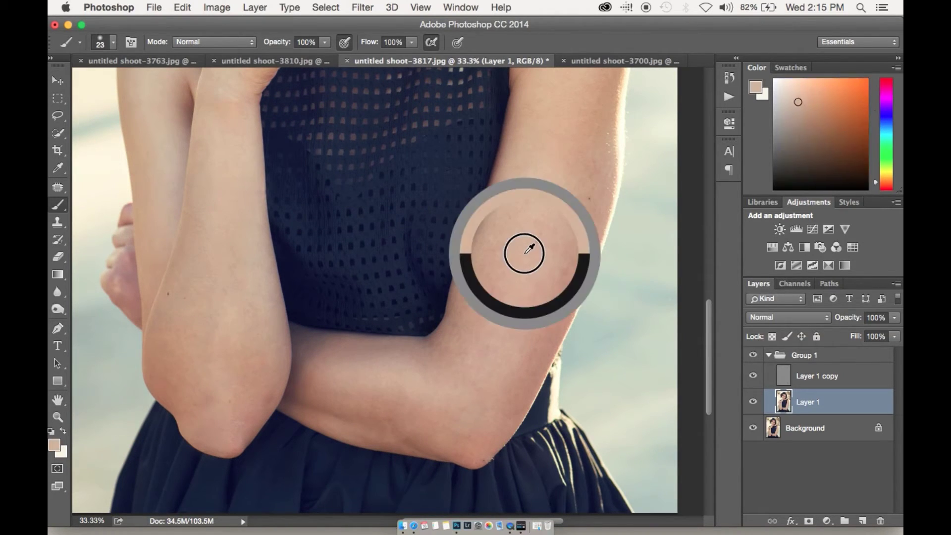
right_click(525, 261)
left_click(640, 293)
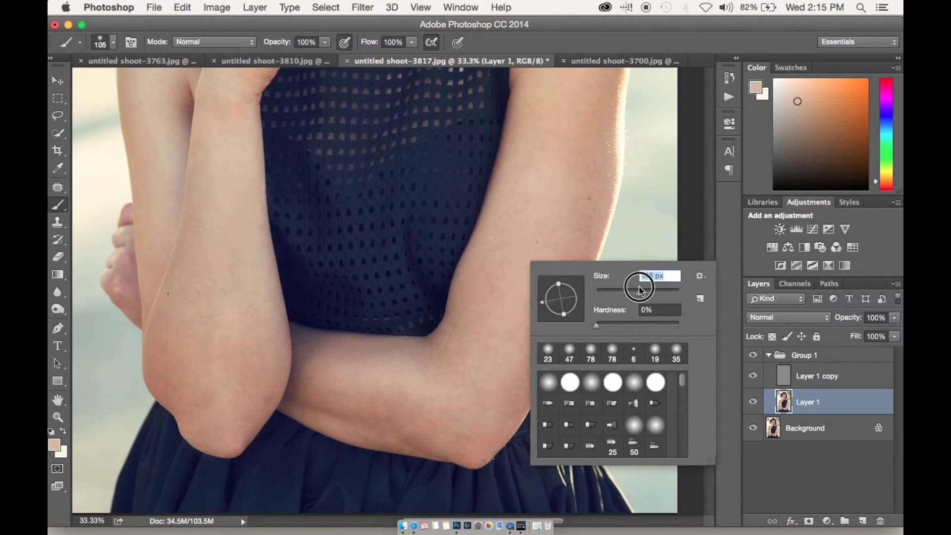
left_click(753, 376)
left_click(753, 376)
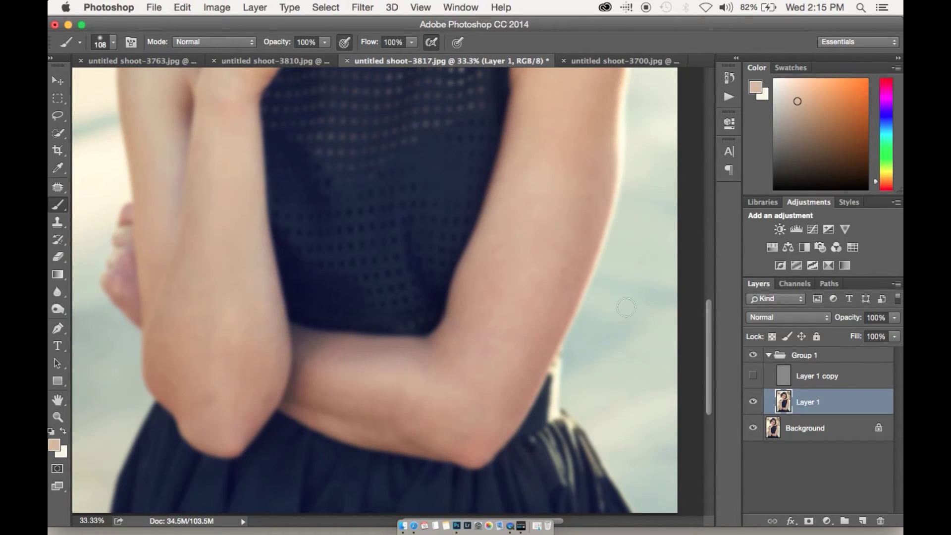
right_click(517, 270)
left_click_drag(590, 346, 608, 346)
left_click(524, 281)
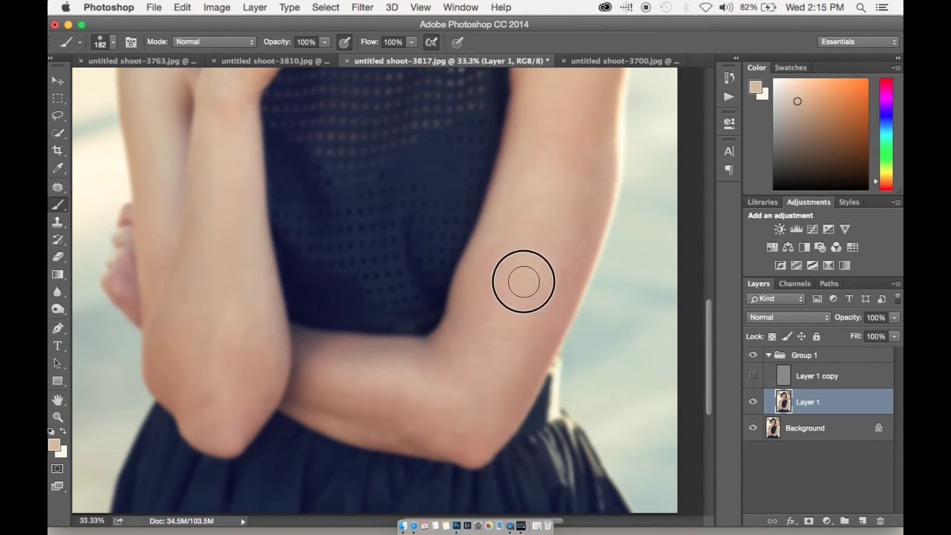
Even out the folded arm's upper part down to the elbow crease by painting nearby sampled skin tones on Layer 1.
left_click(563, 292, "alt")
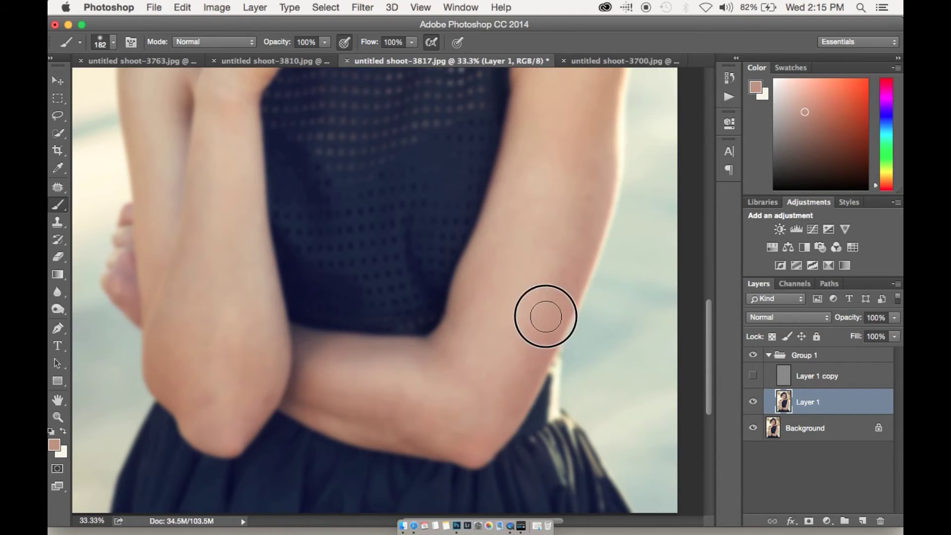
left_click(573, 254, "alt")
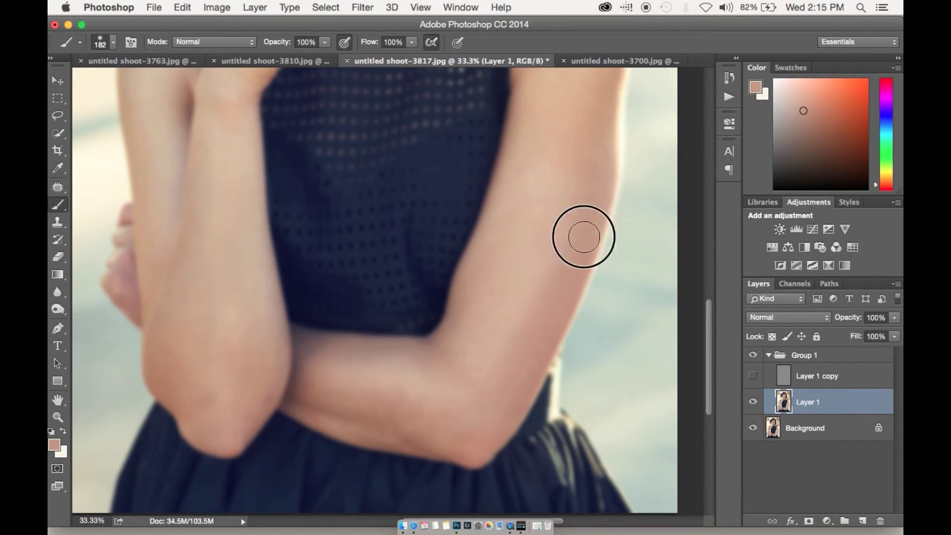
left_click(486, 259, "alt")
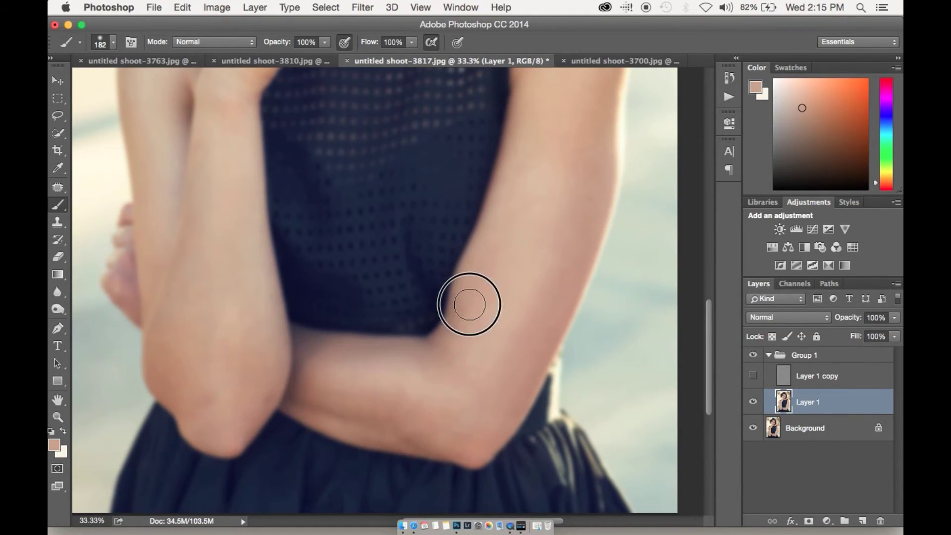
left_click(443, 347, "alt")
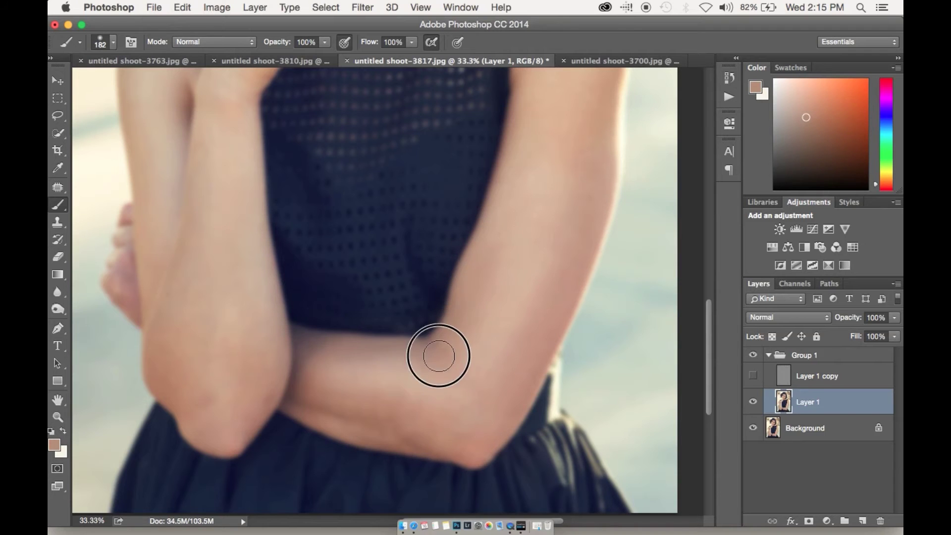
Smooth the folded arm's horizontal forearm and elbow on Layer 1 by repeatedly sampling nearby skin tones and painting over the patches.
left_click(395, 368, "alt")
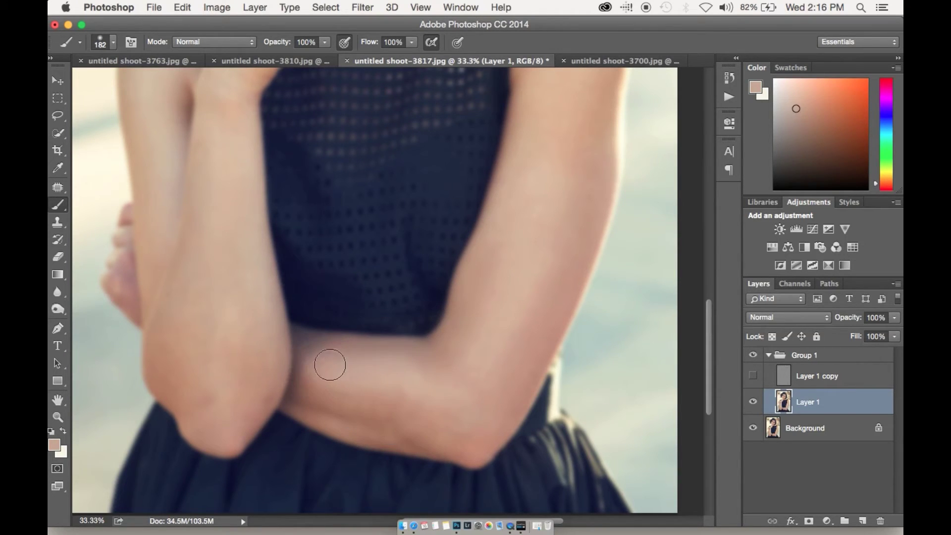
left_click(343, 336, "alt")
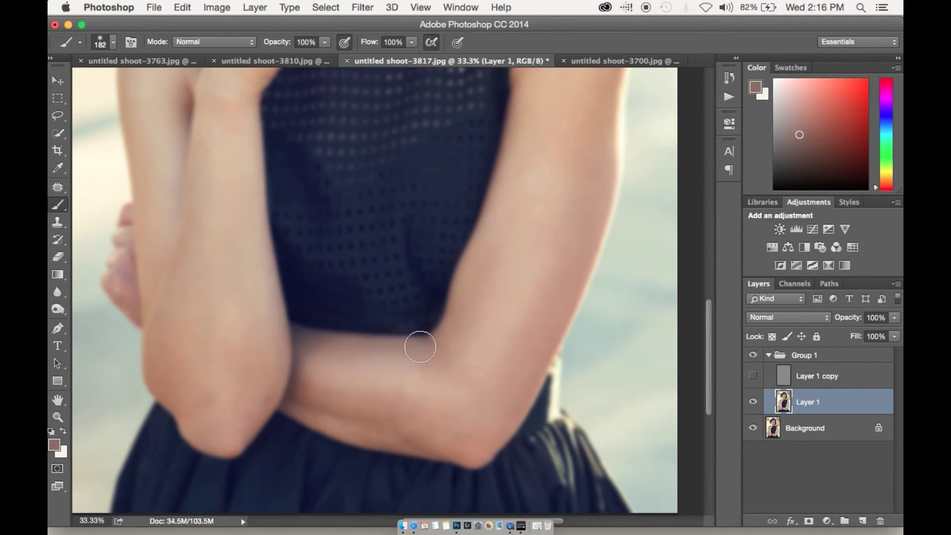
left_click(431, 418, "alt")
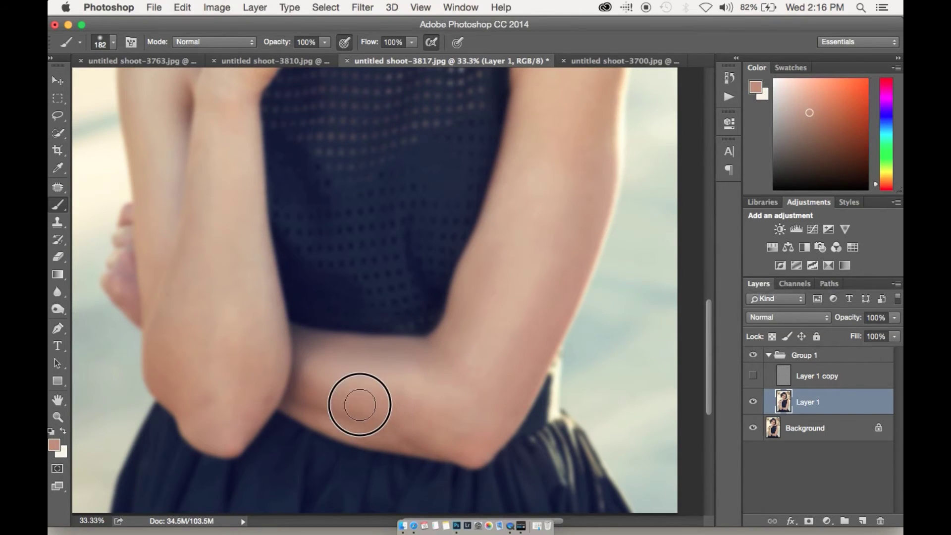
left_click(408, 441, "alt")
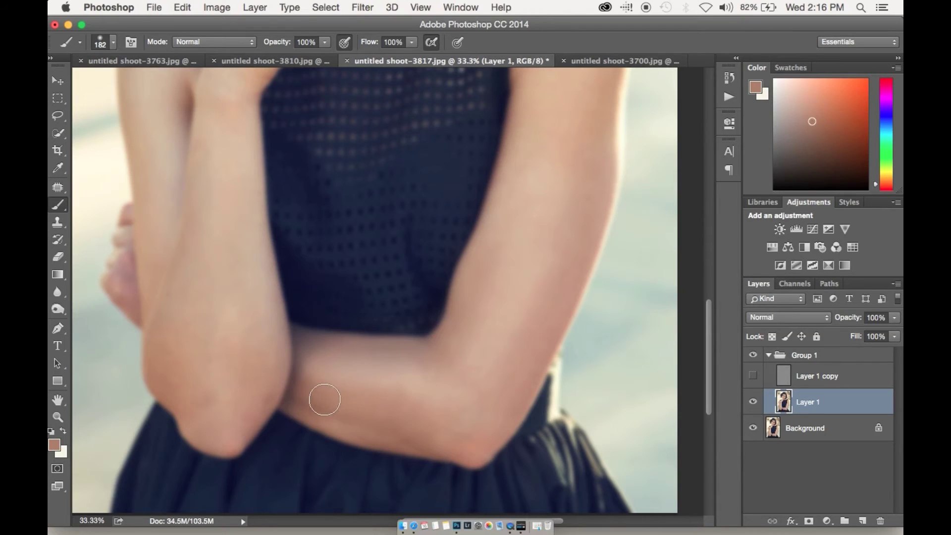
left_click(312, 394, "alt")
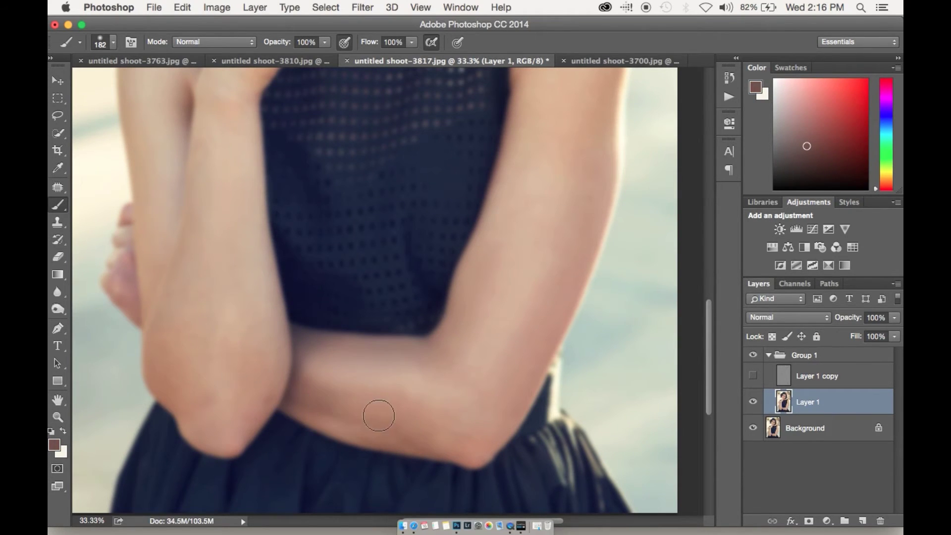
left_click(355, 438, "alt")
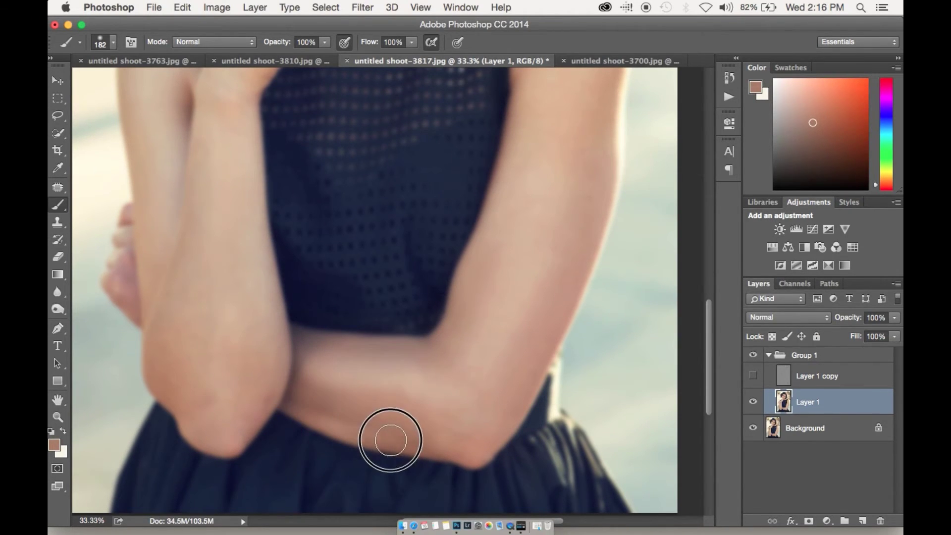
scroll(412, 310, "up", 3)
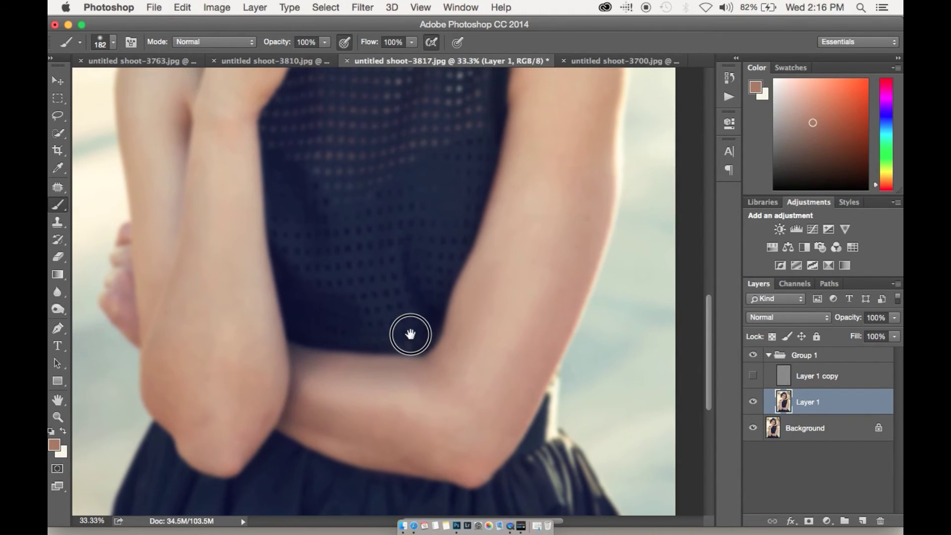
left_click(455, 436, "alt")
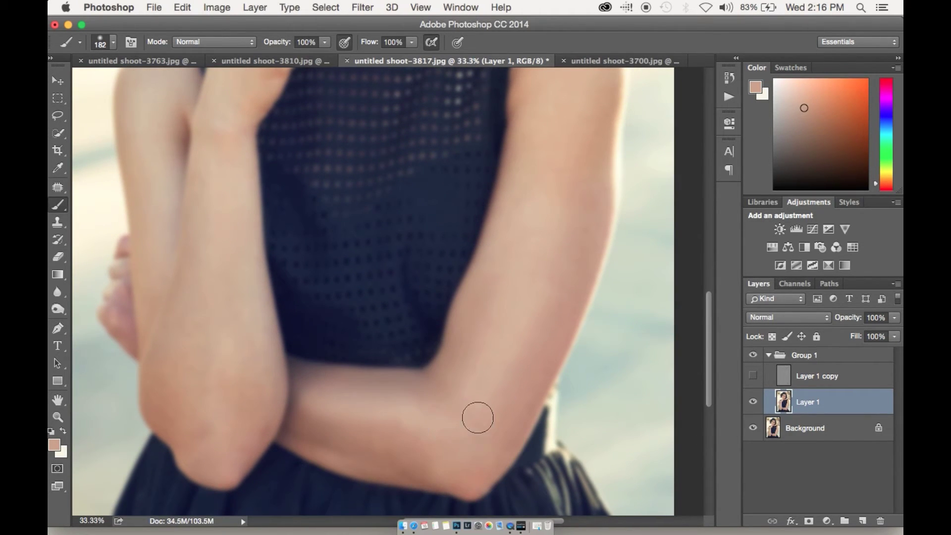
Blend the blotchy skin around the raised arm's elbow and lower forearm with sampled skin tones on Layer 1.
left_click_drag(432, 322, 548, 305)
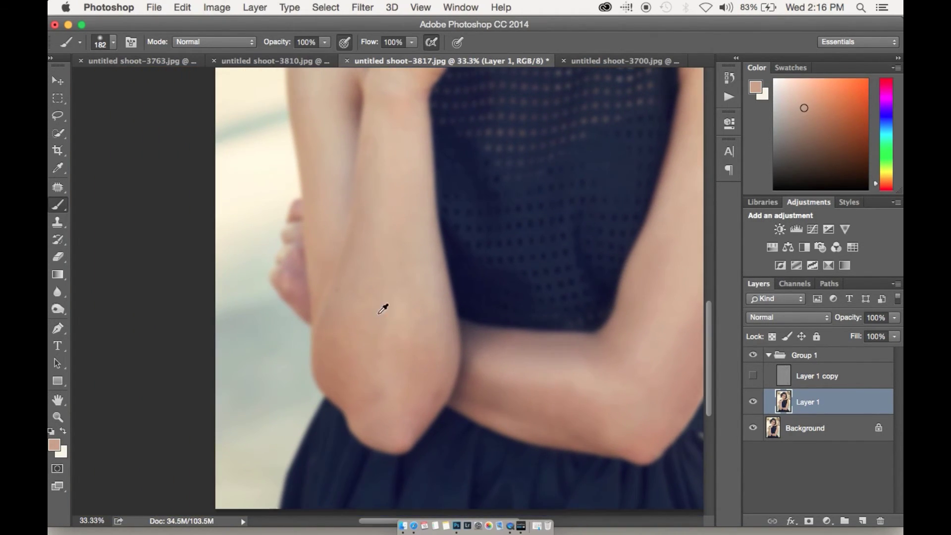
left_click(378, 378, "alt")
left_click(381, 387, "alt")
left_click(430, 378, "alt")
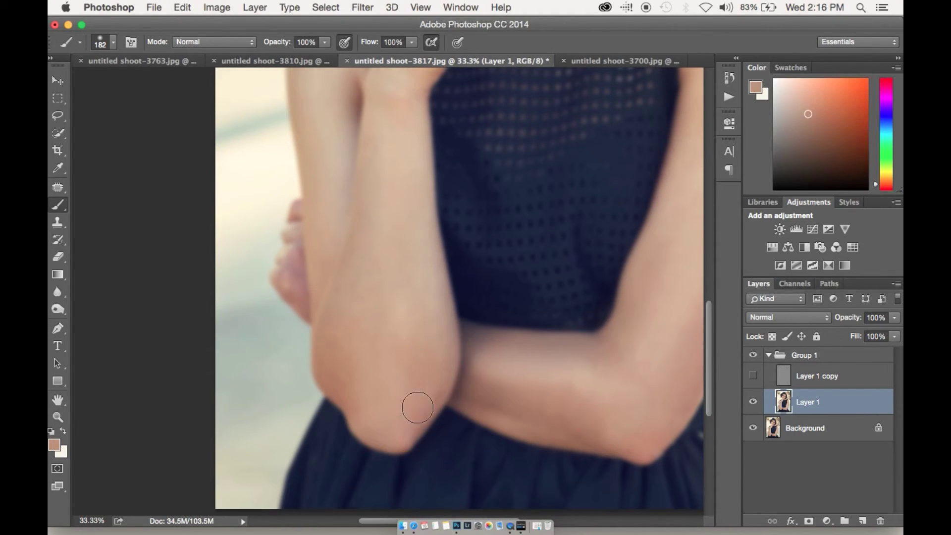
left_click(445, 375, "alt")
left_click(441, 316, "alt")
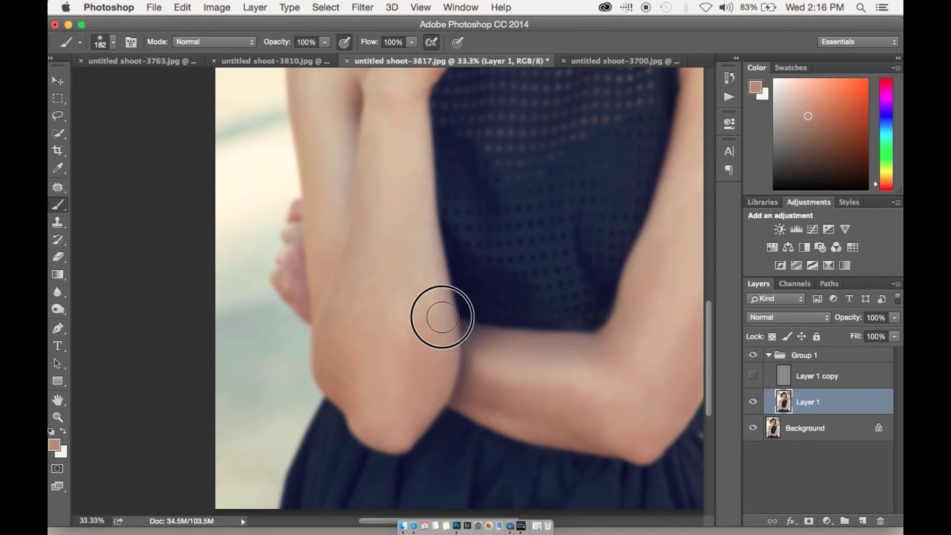
left_click(428, 276, "alt")
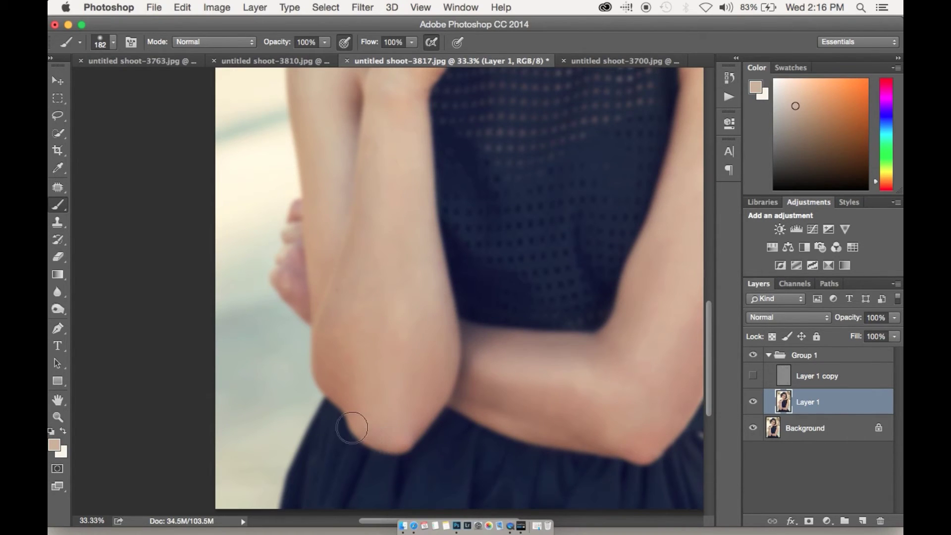
scroll(367, 301, "left", 3)
left_click(371, 372, "alt")
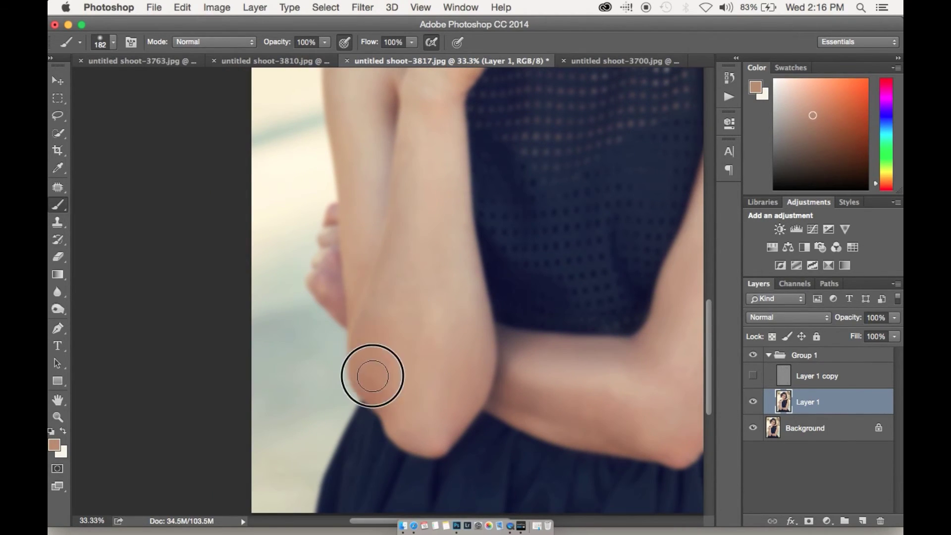
left_click(371, 359, "alt")
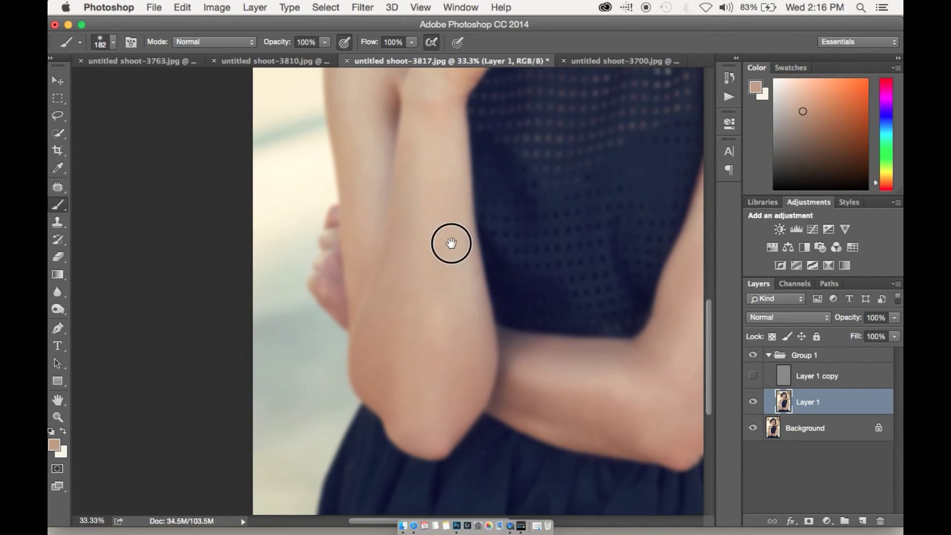
Even out the upper arm beside the raised forearm by painting sampled skin tones over its shadowed patches.
scroll(396, 223, "up", 3)
left_click(378, 212, "alt")
left_click(363, 273, "alt")
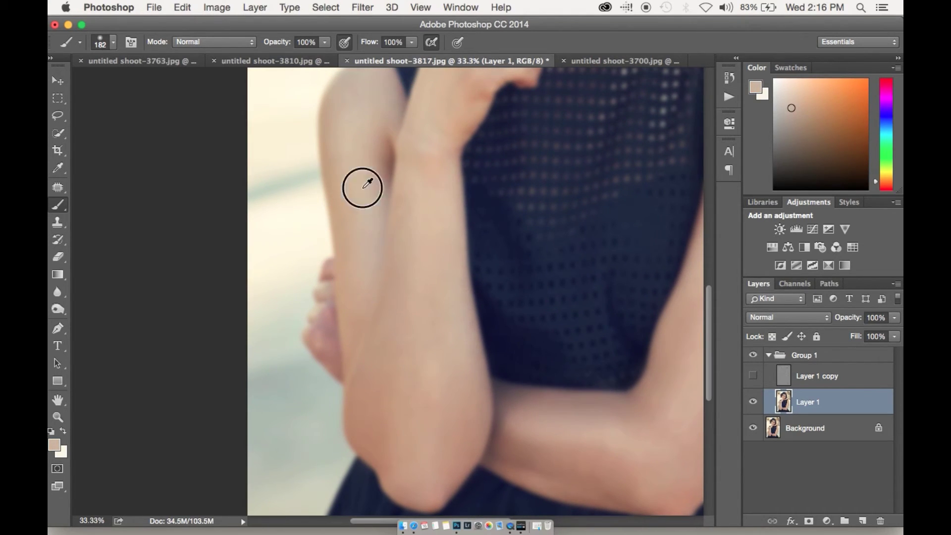
left_click(380, 166, "alt")
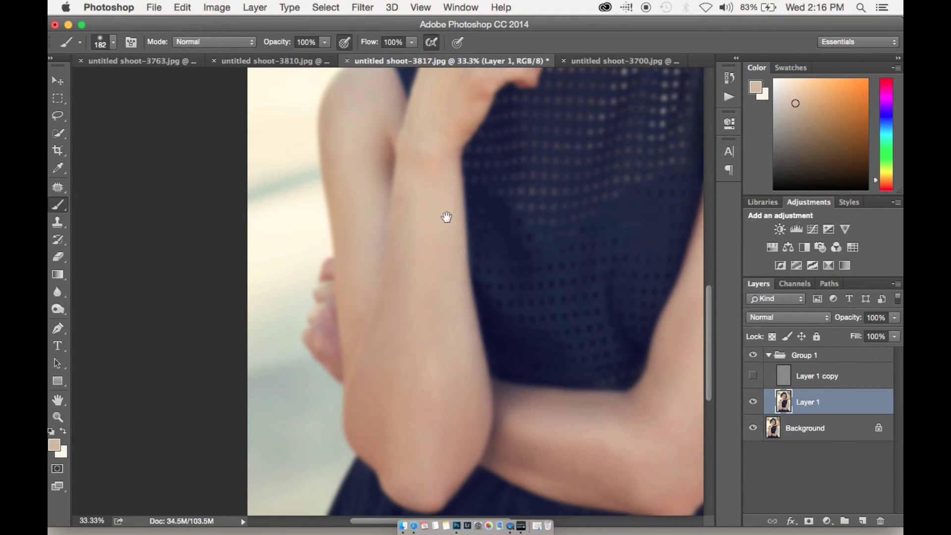
Smooth the raised forearm and wrist on Layer 1 with skin tones sampled from the forearm and hand.
scroll(441, 238, "up", 4)
left_click(416, 276, "alt")
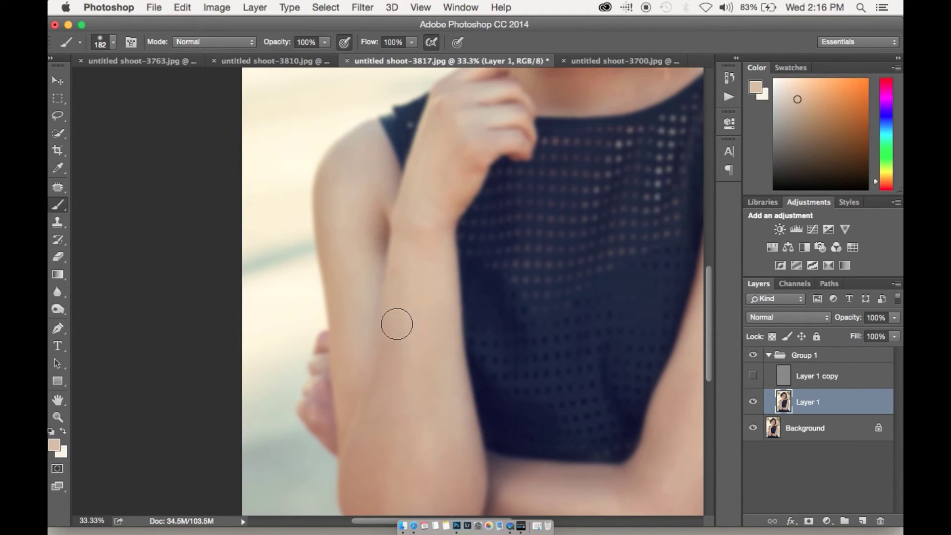
left_click(469, 179, "alt")
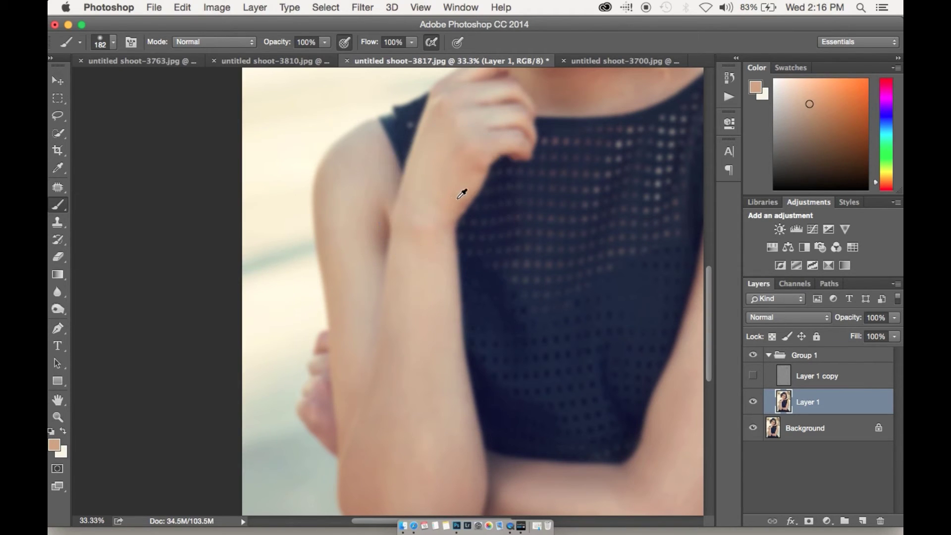
scroll(432, 234, "up", 7)
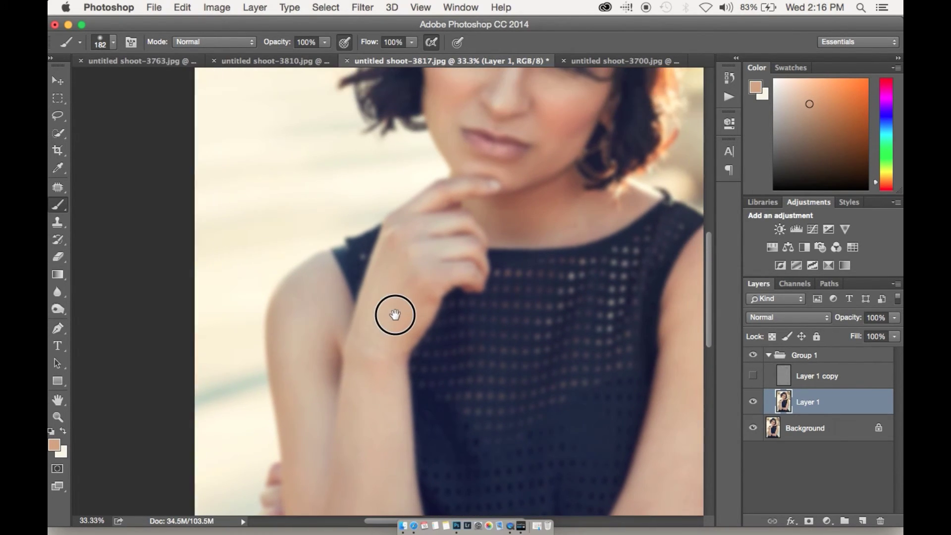
scroll(440, 272, "down", 15)
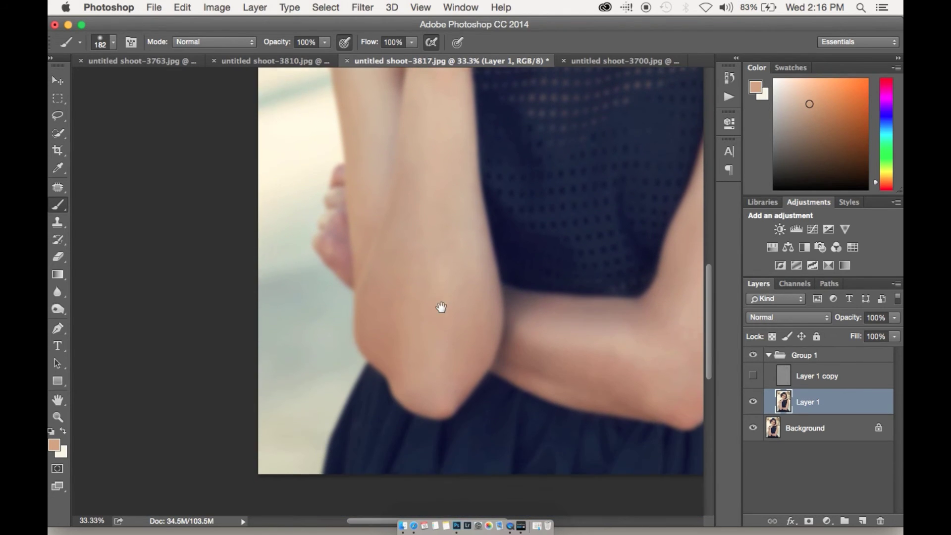
Even out the hand behind the raised arm on Layer 1 with sampled skin tones, reducing the brush to 94 px for the finer areas.
left_click(509, 265, "alt")
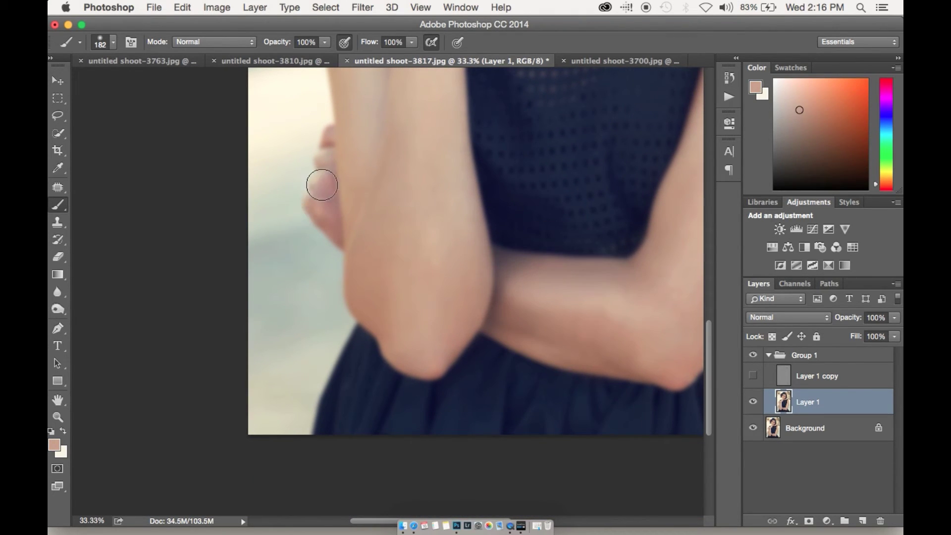
left_click_drag(326, 167, 326, 205)
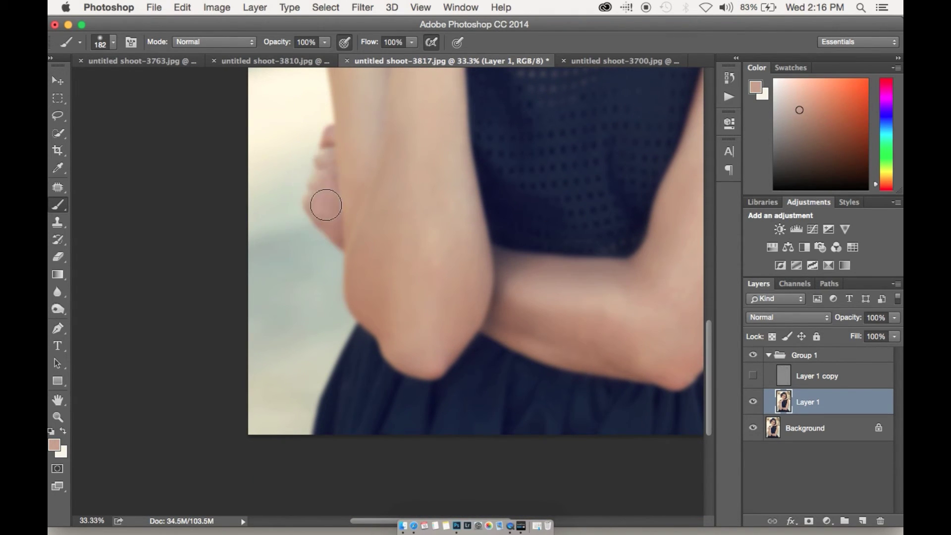
left_click(626, 301, "alt")
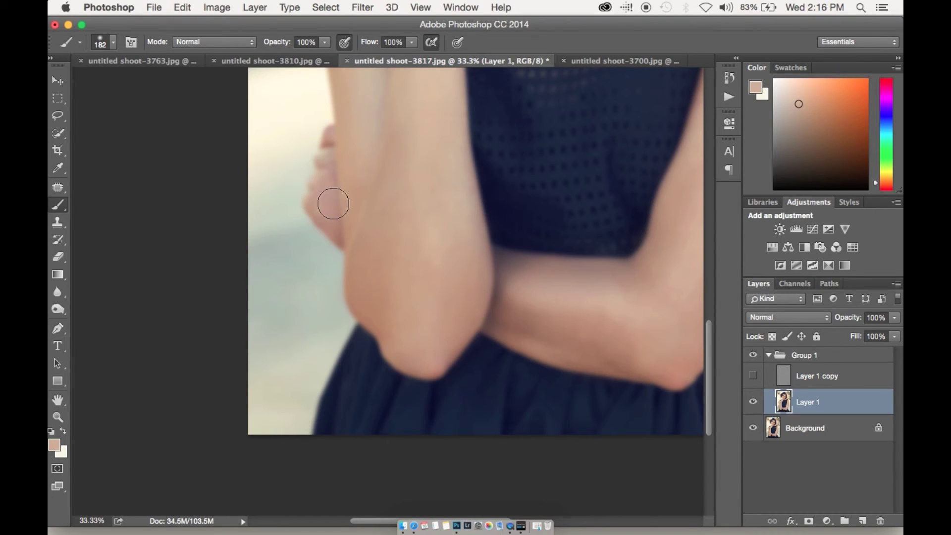
left_click_drag(326, 208, 325, 187)
left_click(329, 219, "alt")
right_click(329, 218)
left_click_drag(440, 238, 420, 237)
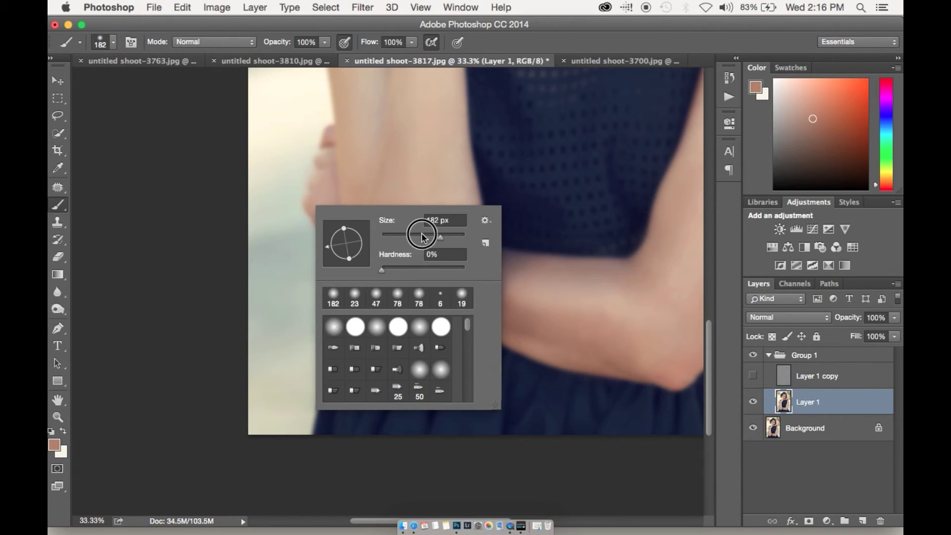
left_click(320, 200)
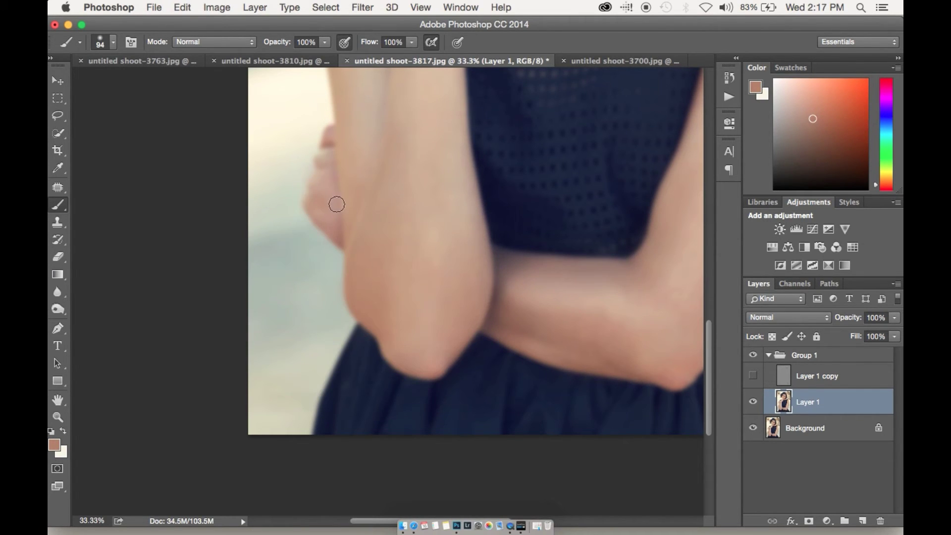
Blend the folded arm's forearm and elbow on Layer 1 with sampled skin tones, using a 137 px brush at 26% opacity.
left_click_drag(272, 41, 232, 45)
left_click_drag(252, 183, 253, 177)
mouse_move(530, 277)
left_mouse_down()
mouse_move(403, 365)
mouse_move(453, 342)
mouse_move(499, 246)
mouse_move(527, 343)
left_mouse_up()
left_click(466, 415, "alt")
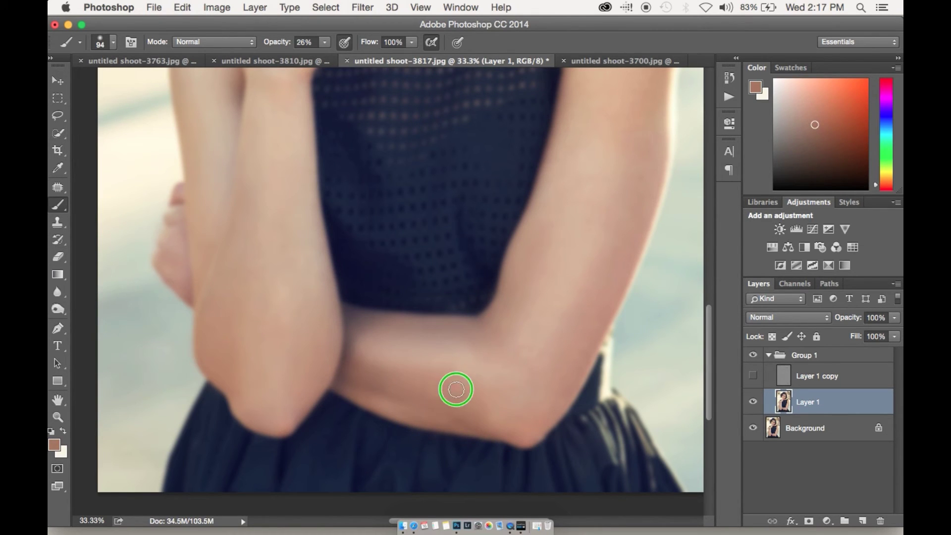
right_click(466, 316)
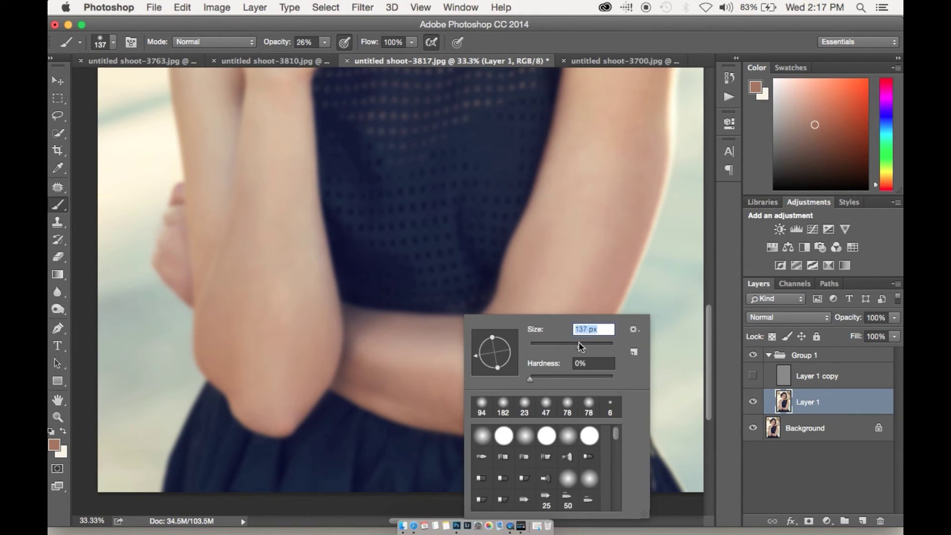
key("Return")
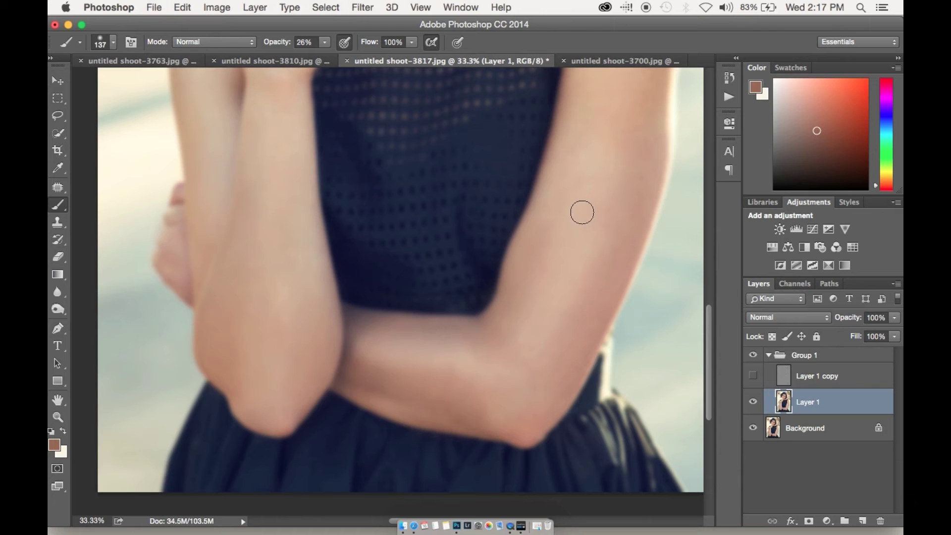
mouse_move(588, 216)
left_mouse_down()
mouse_move(550, 271)
mouse_move(426, 363)
mouse_move(464, 329)
mouse_move(489, 325)
left_mouse_up()
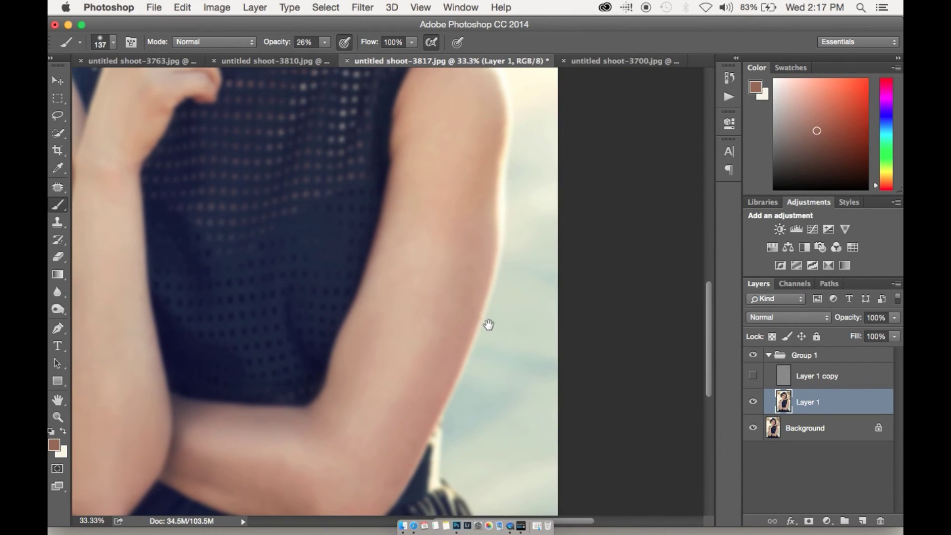
Make Layer 1 copy visible and clone clean skin texture over the folded arm's upper section on that layer with the Clone Stamp.
left_click(752, 375)
scroll(478, 213, "down", 5)
scroll(477, 212, "left", 3)
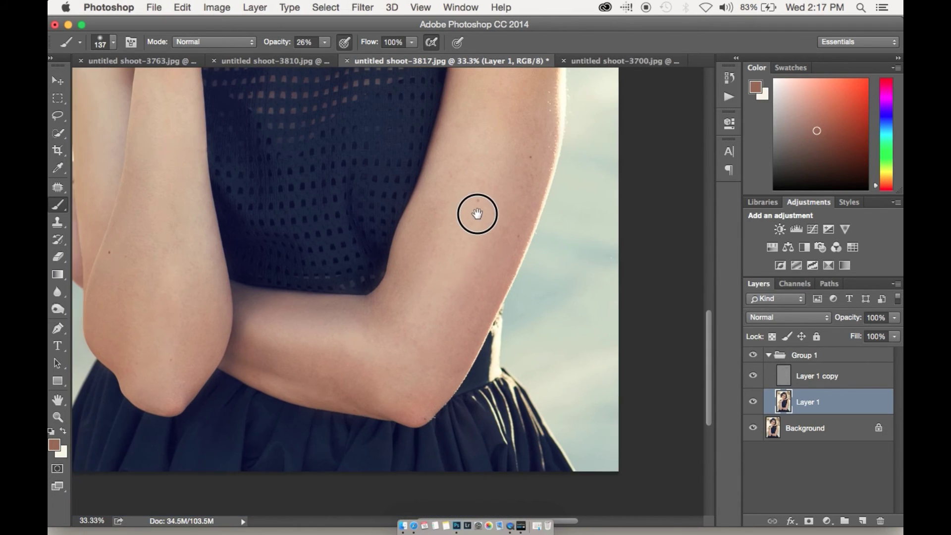
left_click(777, 376)
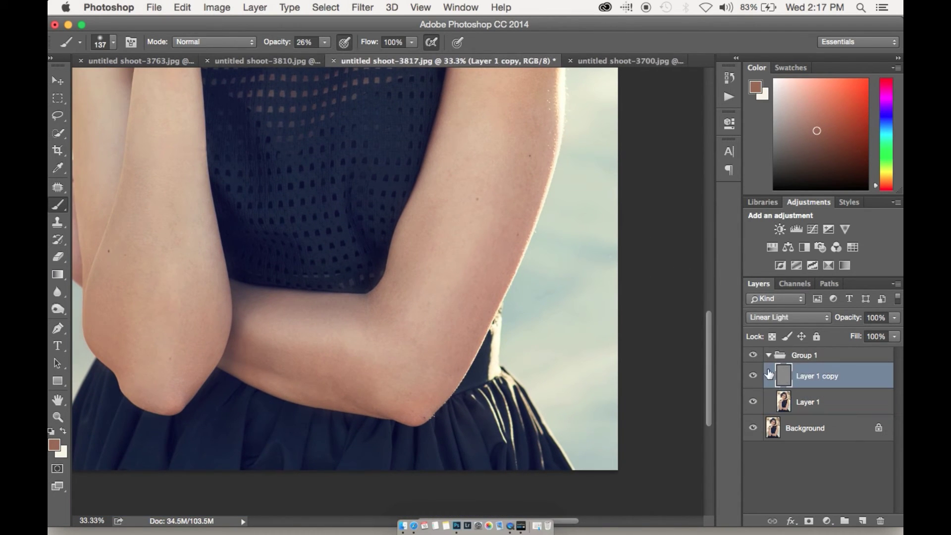
left_click_drag(335, 268, 346, 357)
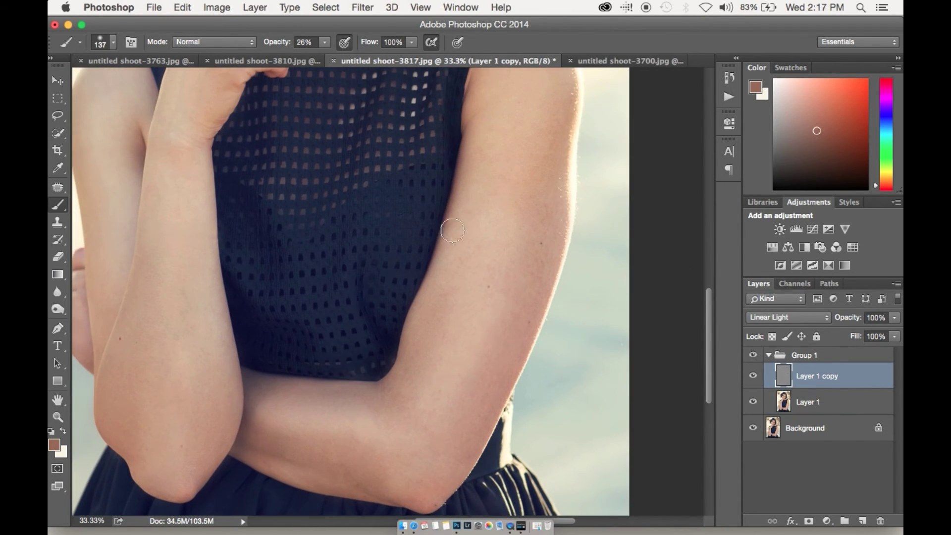
key("s")
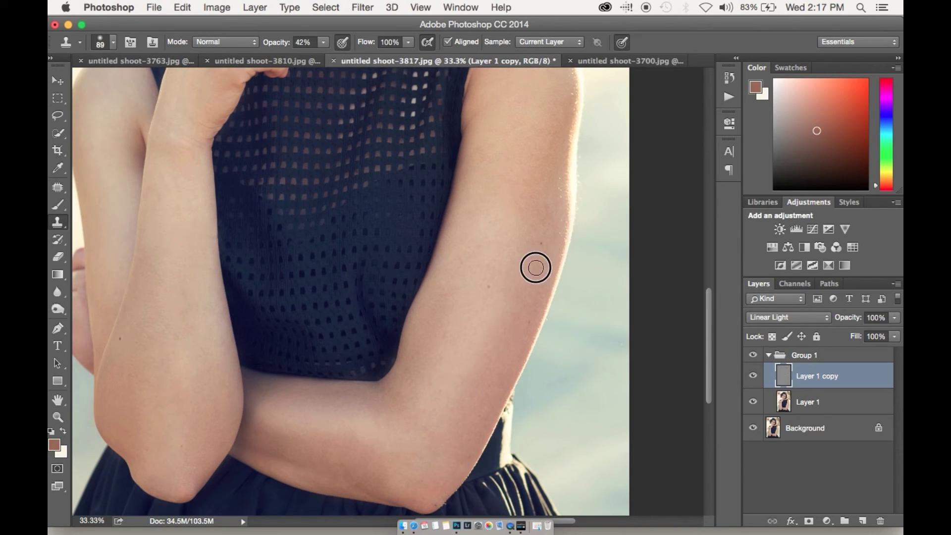
left_click(525, 291, "alt")
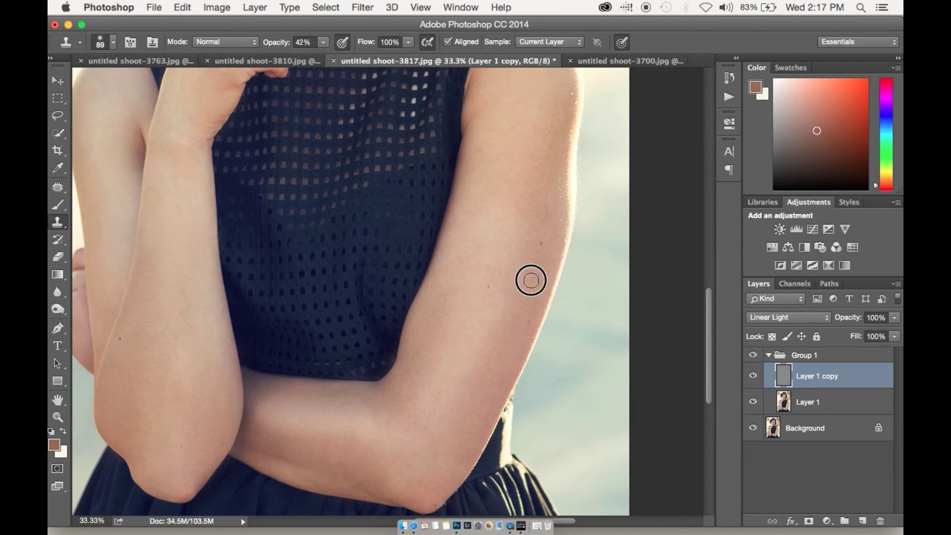
left_click_drag(528, 235, 526, 257)
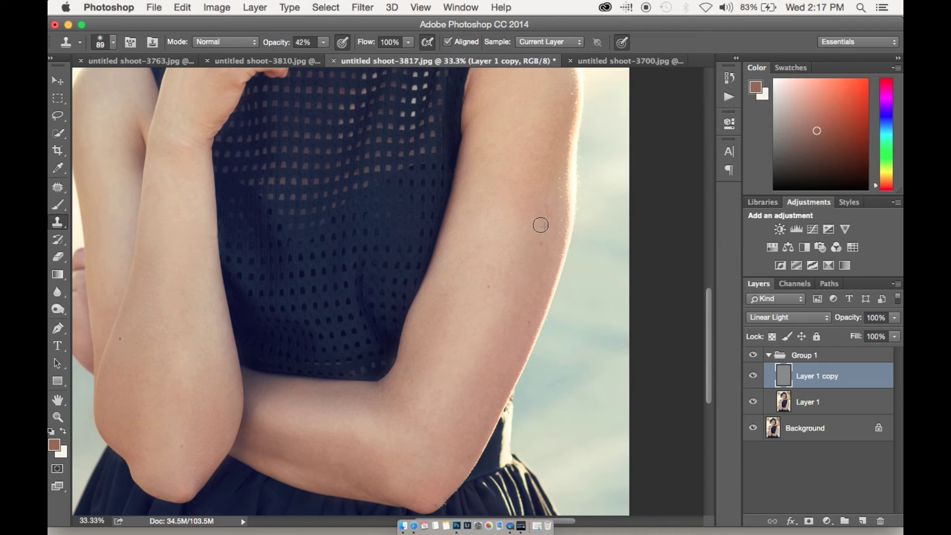
scroll(475, 292, "up", 2)
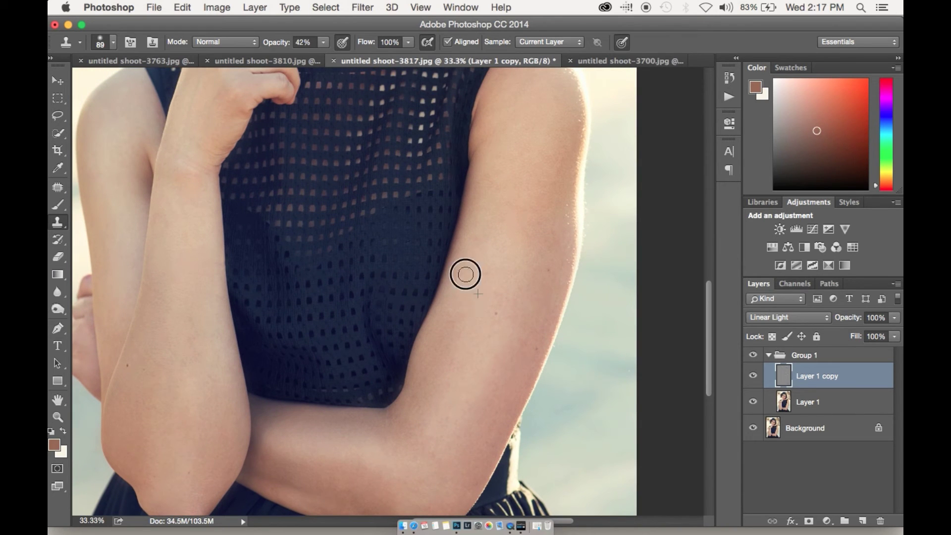
scroll(452, 324, "down", 3)
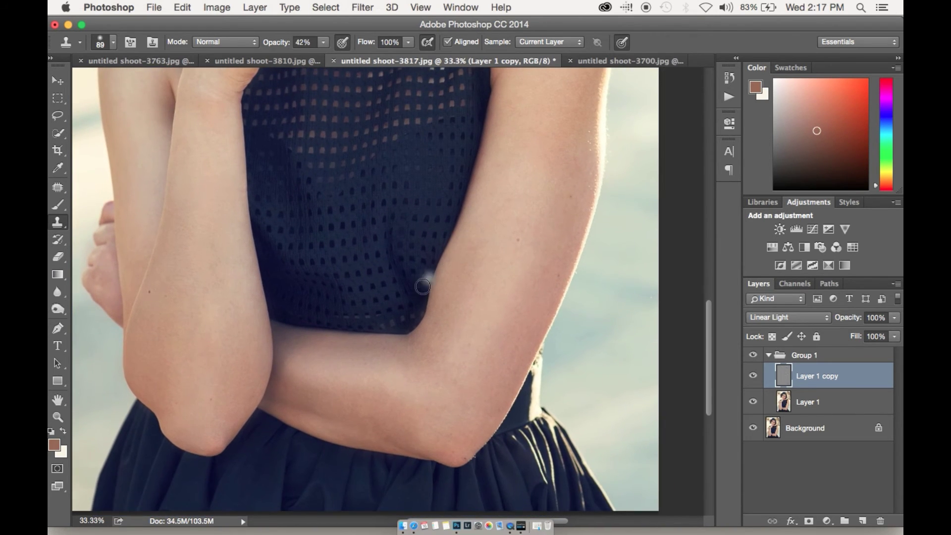
Clone skin texture around the raised arm's elbow and along the folded forearm on Layer 1 copy, undoing the last stroke.
scroll(465, 299, "left", 4)
left_click_drag(554, 252, 550, 309)
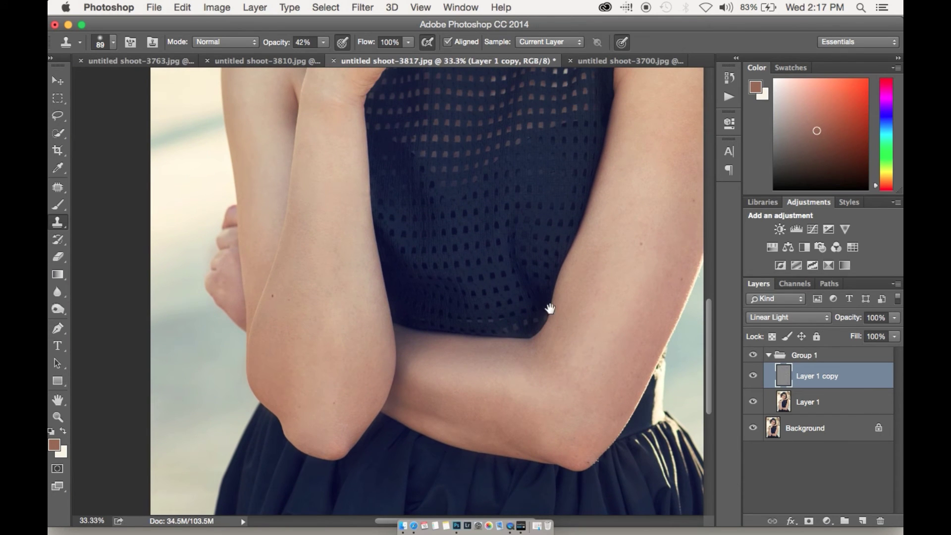
left_click_drag(346, 406, 342, 422)
mouse_move(504, 435)
left_mouse_down()
mouse_move(547, 435)
mouse_move(505, 431)
mouse_move(517, 434)
mouse_move(512, 415)
mouse_move(487, 407)
mouse_move(471, 420)
mouse_move(477, 426)
mouse_move(495, 417)
mouse_move(480, 419)
mouse_move(469, 399)
mouse_move(438, 403)
left_mouse_up()
mouse_move(525, 338)
left_mouse_down()
mouse_move(526, 389)
mouse_move(520, 365)
mouse_move(536, 412)
left_mouse_up()
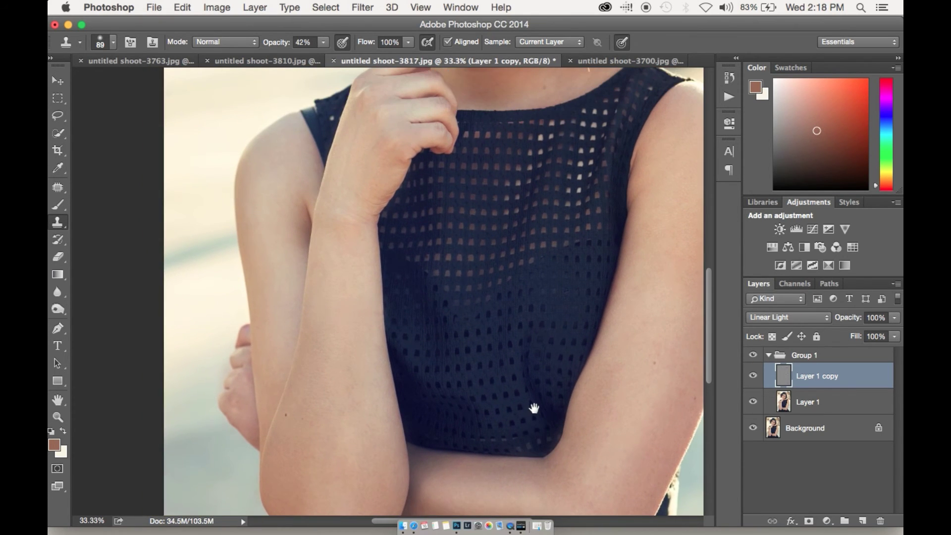
left_click_drag(534, 408, 452, 308)
mouse_move(504, 323)
left_mouse_down()
mouse_move(460, 340)
mouse_move(452, 361)
left_mouse_up()
left_click_drag(510, 292, 492, 340)
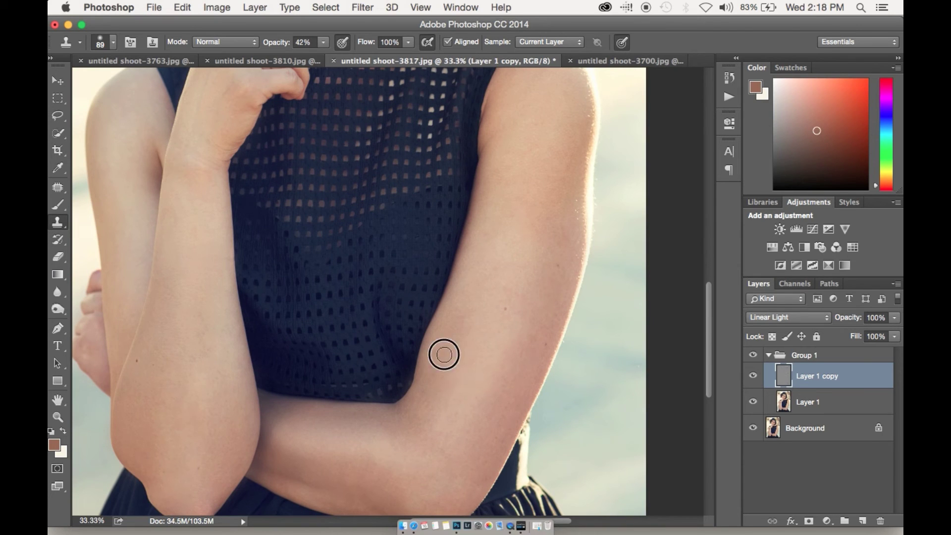
left_click_drag(438, 375, 425, 422)
key("super+z")
Compare the whole portrait with and without the Group 1 retouching by switching the group's visibility.
left_click_drag(447, 312, 520, 104)
mouse_move(470, 272)
left_mouse_down()
mouse_move(479, 274)
mouse_move(555, 414)
left_mouse_up()
key("super+minus")
key("super+minus")
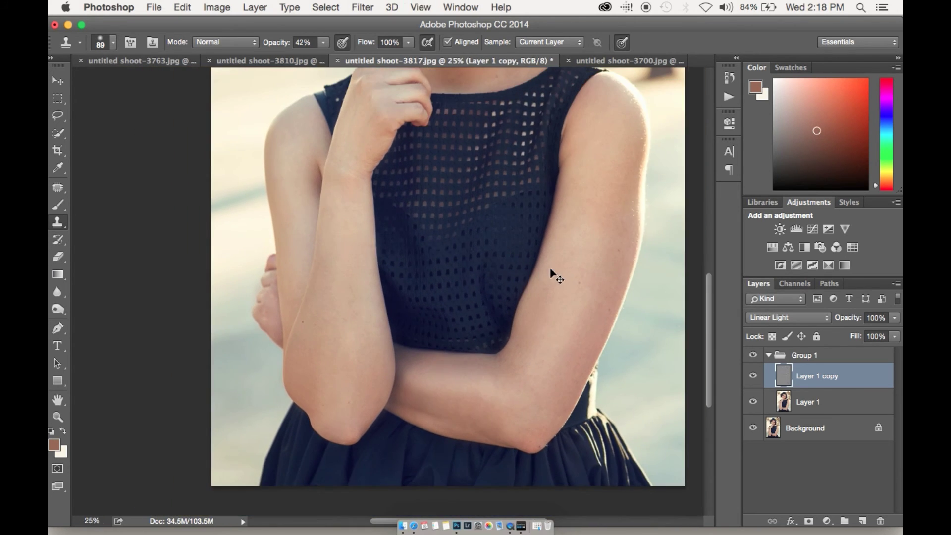
key("super+minus")
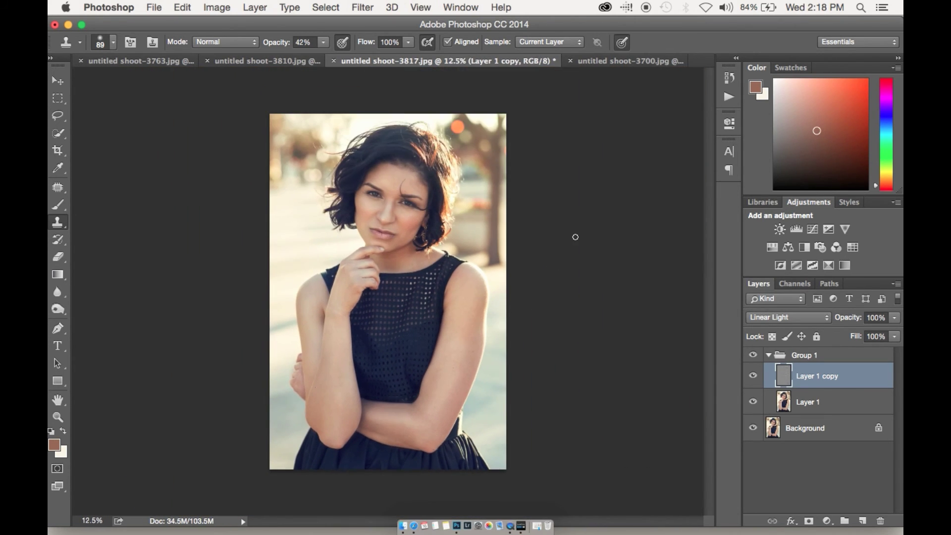
left_click(754, 347)
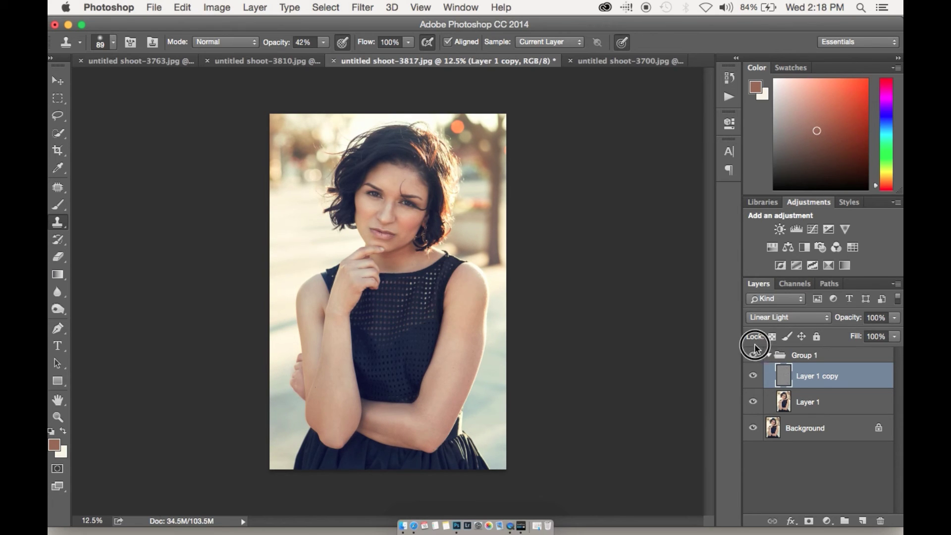
left_click(753, 356)
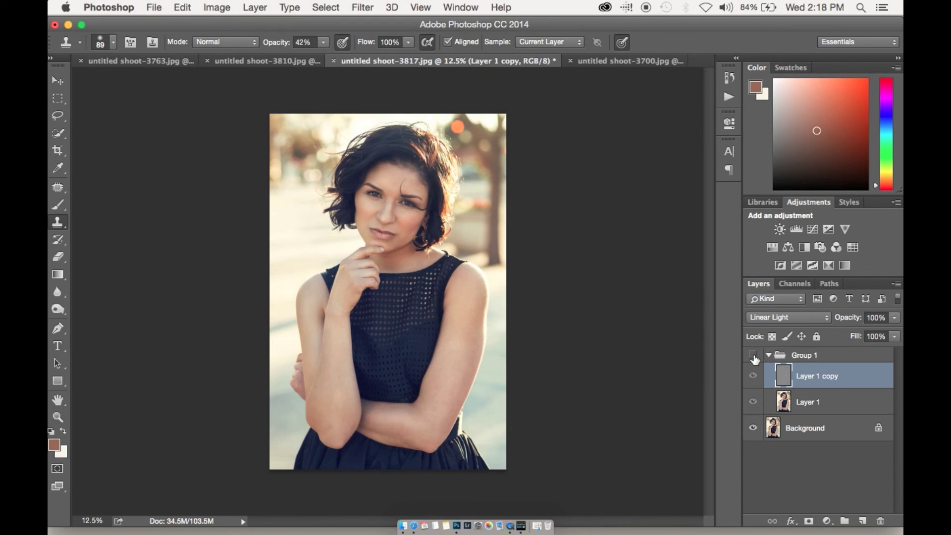
left_click(754, 355)
left_click(753, 354)
left_click(754, 355)
left_click(754, 355)
Add a layer mask to Group 1 and invert it to black to hide the retouching.
left_click(813, 357)
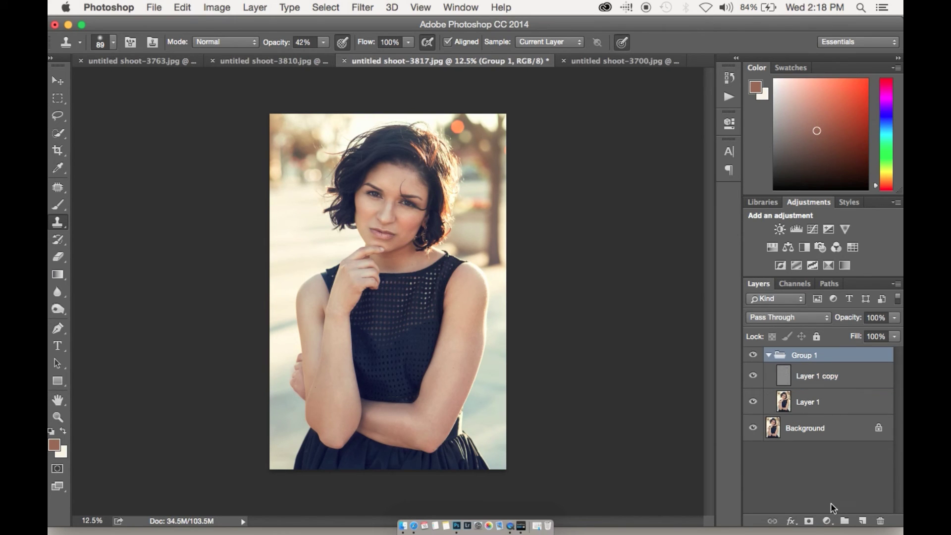
left_click(809, 522)
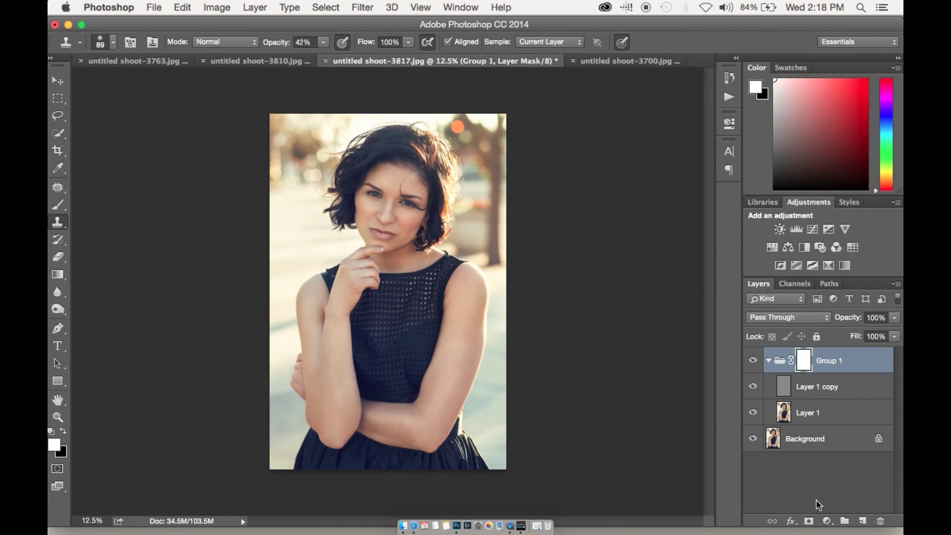
key("super+i")
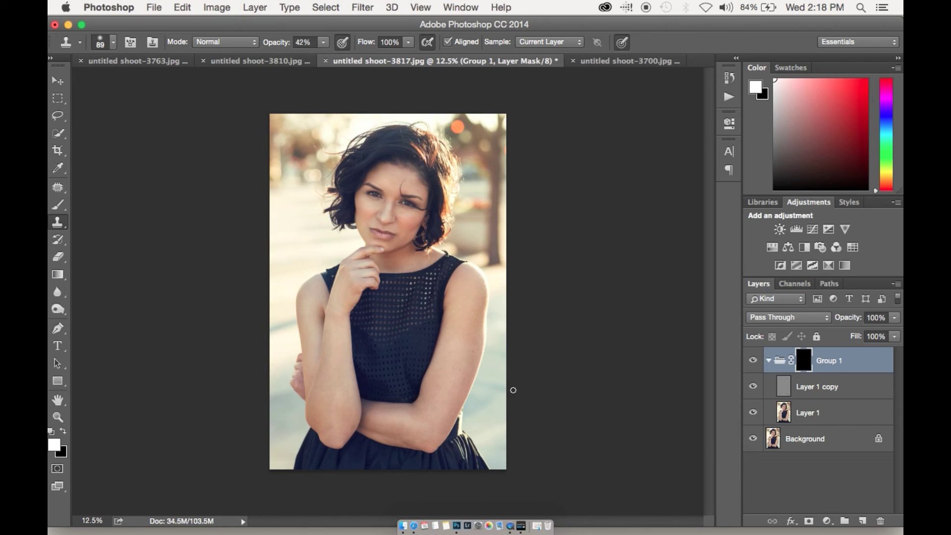
Reveal the retouching over both arms by painting white on the Group 1 mask with a 316 px soft brush at 100% opacity.
key("b")
right_click(452, 384)
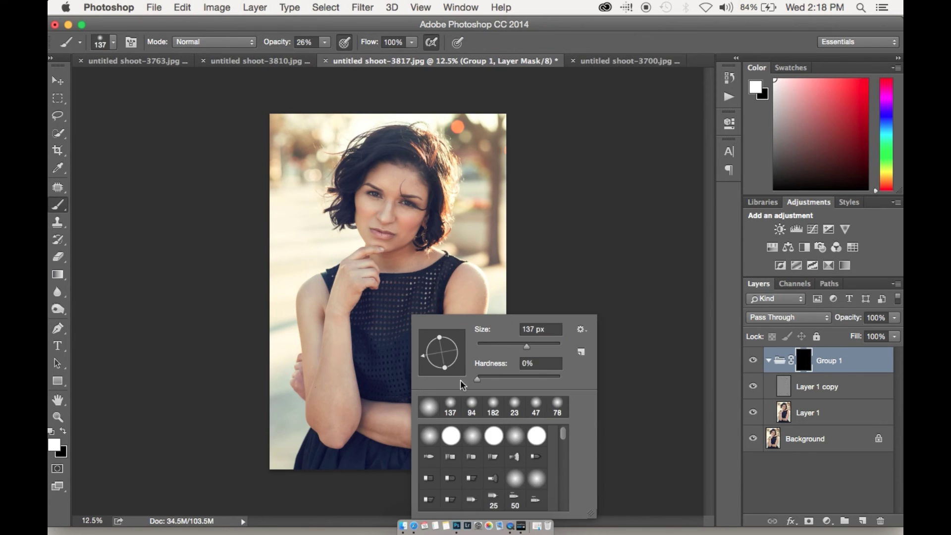
left_click_drag(543, 346, 544, 346)
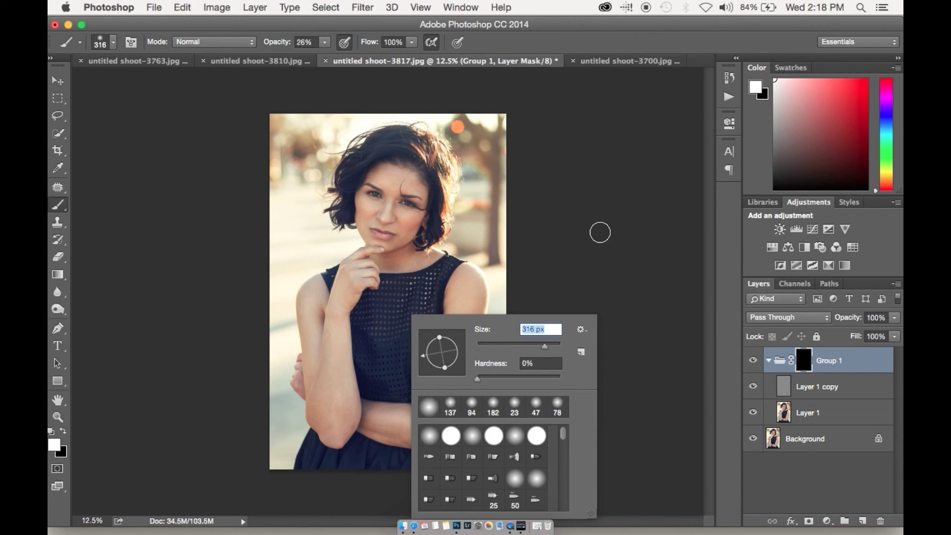
left_click(521, 251)
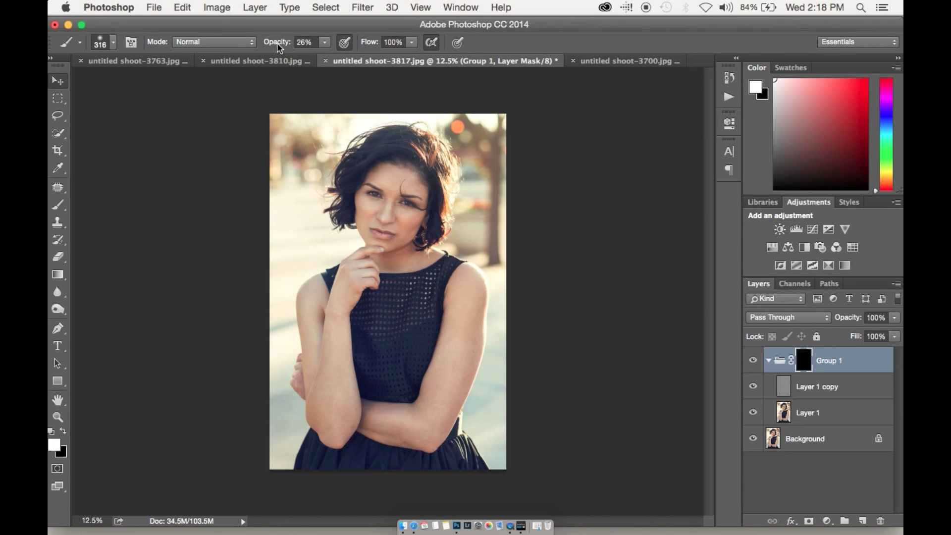
left_click(303, 43)
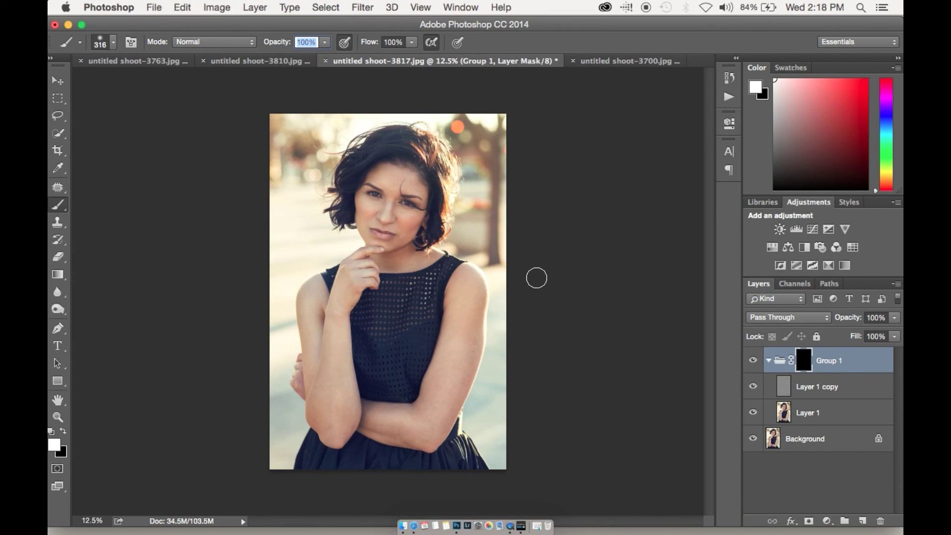
key("super+plus")
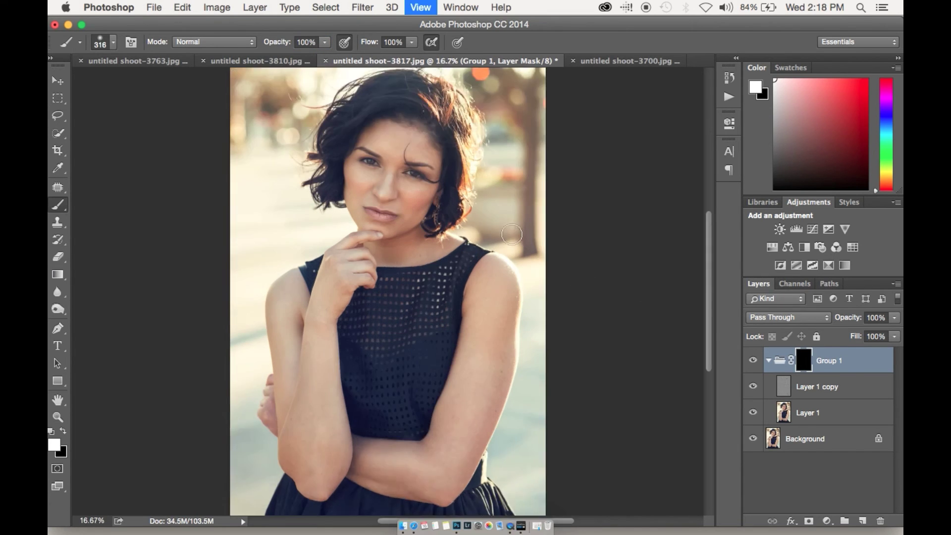
scroll(495, 297, "down", 3)
mouse_move(463, 391)
left_mouse_down()
mouse_move(509, 357)
mouse_move(535, 269)
mouse_move(448, 450)
mouse_move(498, 317)
left_mouse_up()
scroll(477, 212, "down", 3)
mouse_move(431, 347)
left_mouse_down()
mouse_move(464, 266)
mouse_move(417, 366)
mouse_move(435, 368)
mouse_move(470, 332)
mouse_move(480, 339)
mouse_move(436, 392)
mouse_move(510, 231)
mouse_move(502, 282)
mouse_move(547, 119)
mouse_move(536, 83)
mouse_move(435, 381)
mouse_move(348, 358)
mouse_move(384, 375)
mouse_move(293, 367)
mouse_move(364, 355)
mouse_move(374, 364)
mouse_move(318, 354)
mouse_move(402, 352)
mouse_move(235, 304)
mouse_move(253, 379)
mouse_move(243, 328)
mouse_move(206, 318)
mouse_move(200, 333)
mouse_move(228, 264)
mouse_move(247, 327)
mouse_move(271, 103)
mouse_move(231, 254)
mouse_move(226, 347)
mouse_move(234, 365)
mouse_move(242, 284)
mouse_move(182, 278)
mouse_move(193, 252)
mouse_move(187, 298)
mouse_move(186, 251)
mouse_move(237, 355)
mouse_move(220, 318)
mouse_move(268, 274)
mouse_move(254, 293)
mouse_move(228, 201)
mouse_move(223, 115)
mouse_move(220, 174)
mouse_move(208, 123)
mouse_move(196, 158)
mouse_move(218, 306)
mouse_move(329, 375)
mouse_move(359, 387)
mouse_move(314, 340)
mouse_move(415, 360)
mouse_move(454, 349)
mouse_move(391, 395)
mouse_move(440, 384)
mouse_move(516, 191)
mouse_move(488, 180)
mouse_move(469, 248)
left_mouse_up()
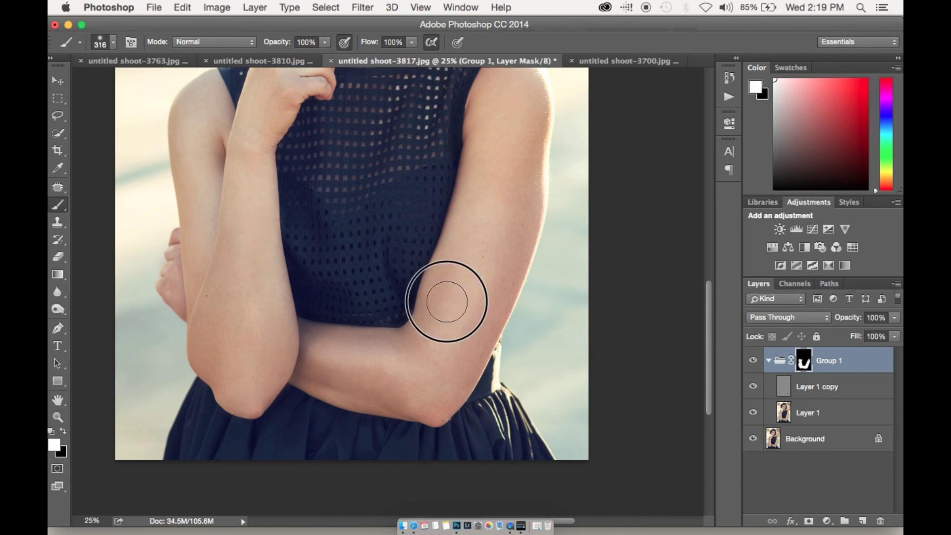
scroll(396, 257, "up", 5)
mouse_move(282, 201)
left_mouse_down()
mouse_move(297, 159)
mouse_move(323, 164)
left_mouse_up()
Check the masked arm retouching against the original across the full portrait by switching Group 1's visibility.
key("super+minus")
key("super+minus")
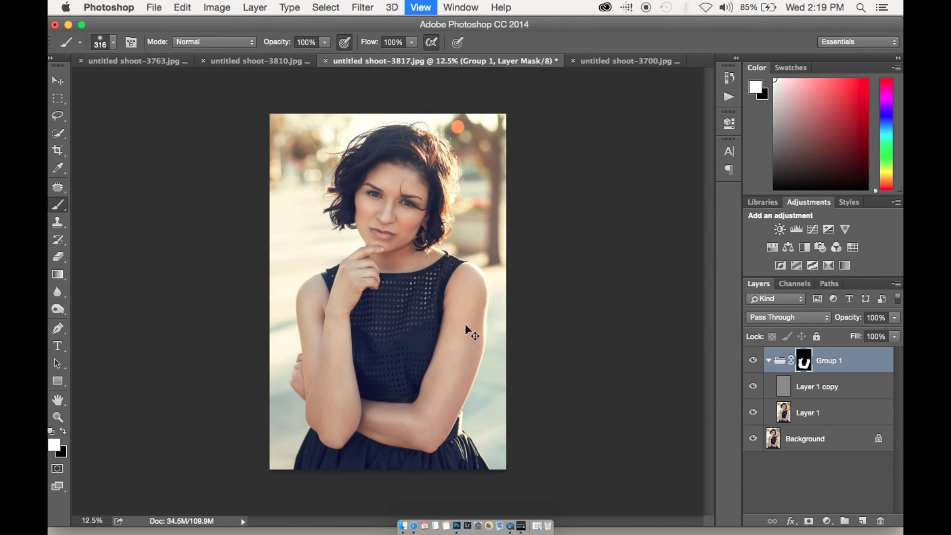
left_click(752, 361)
left_click(752, 361)
left_click(752, 361)
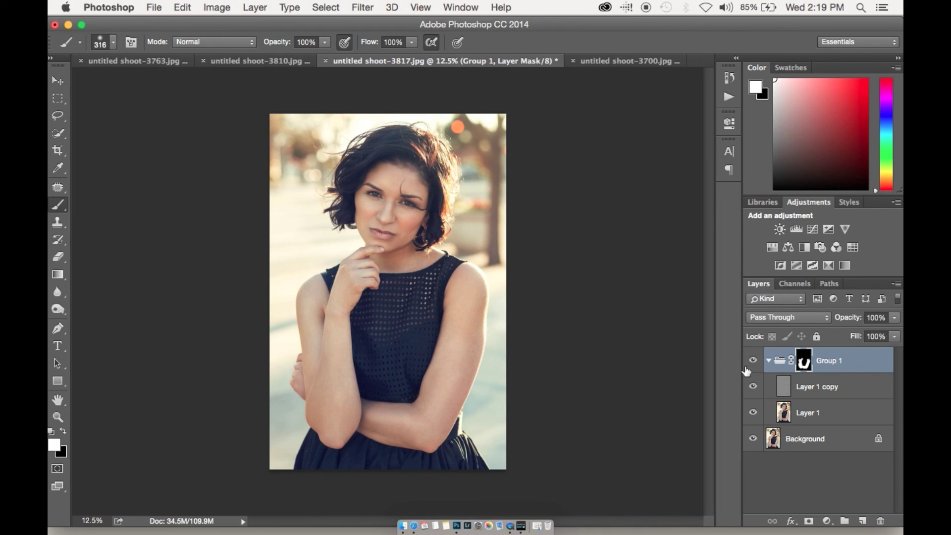
Flatten the image into the Background layer and save it as a JPEG at Maximum quality 12 with Baseline ("Standard") format.
right_click(809, 446)
left_click(778, 475)
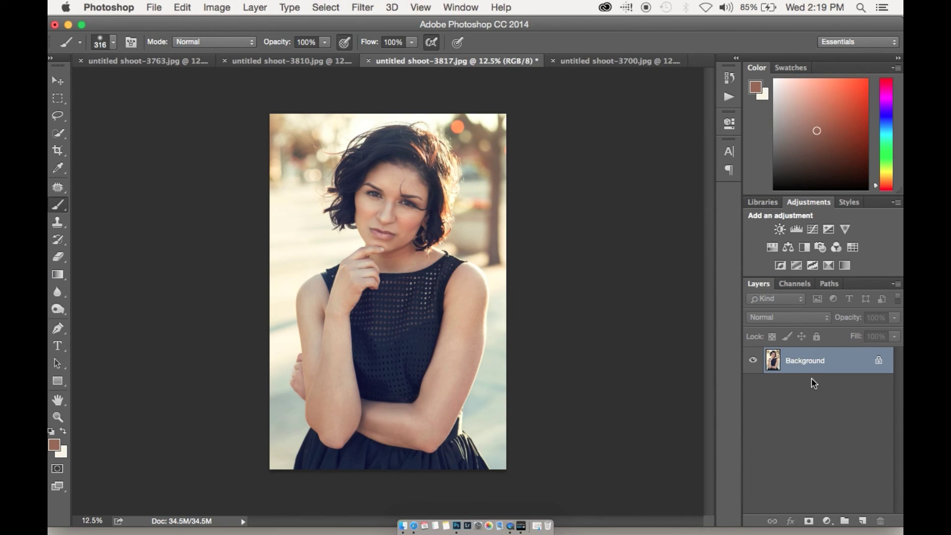
key("super+s")
left_click(565, 168)
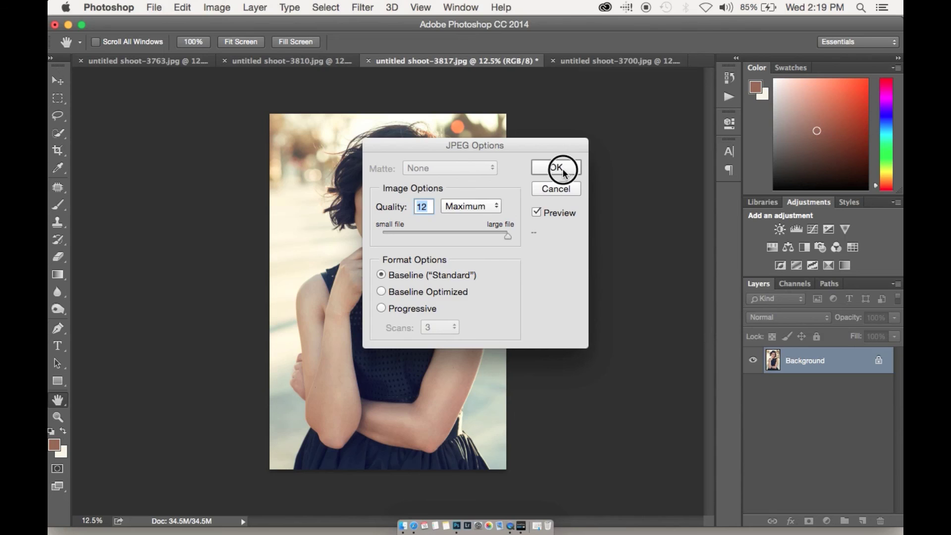